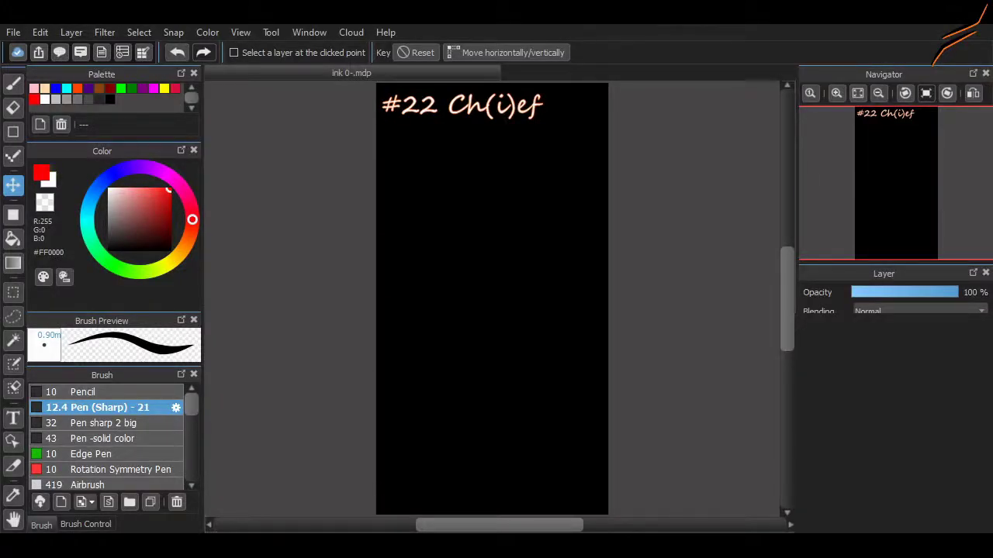
Step: Sketch two curved lines across the bare midriff below the chest armor in magenta #FF00FF with the Pen sharp 2 big brush
key("b")
left_click_drag(425, 223, 477, 250)
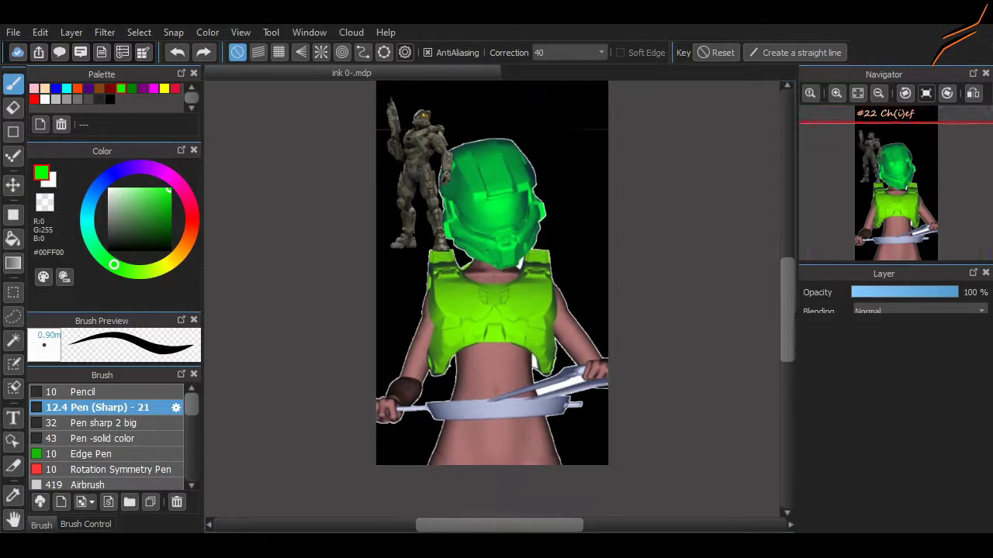
scroll(492, 298, "up", 5)
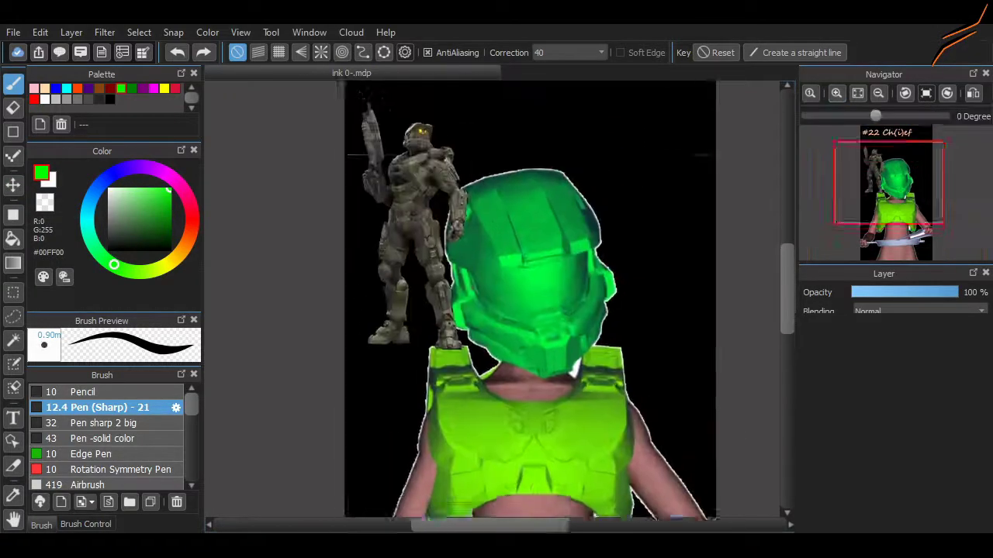
scroll(770, 437, "down", 3)
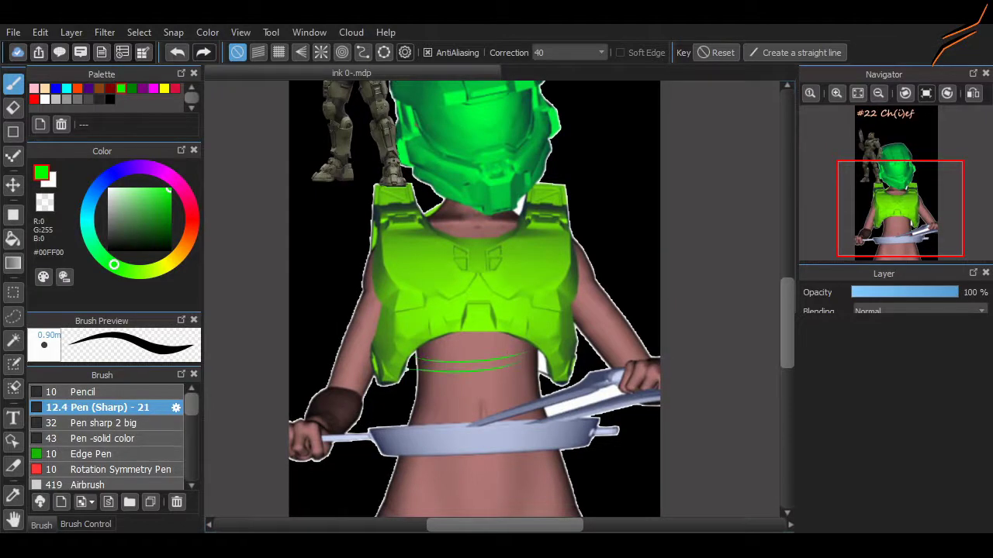
left_click_drag(528, 353, 415, 359)
scroll(703, 326, "down", 3)
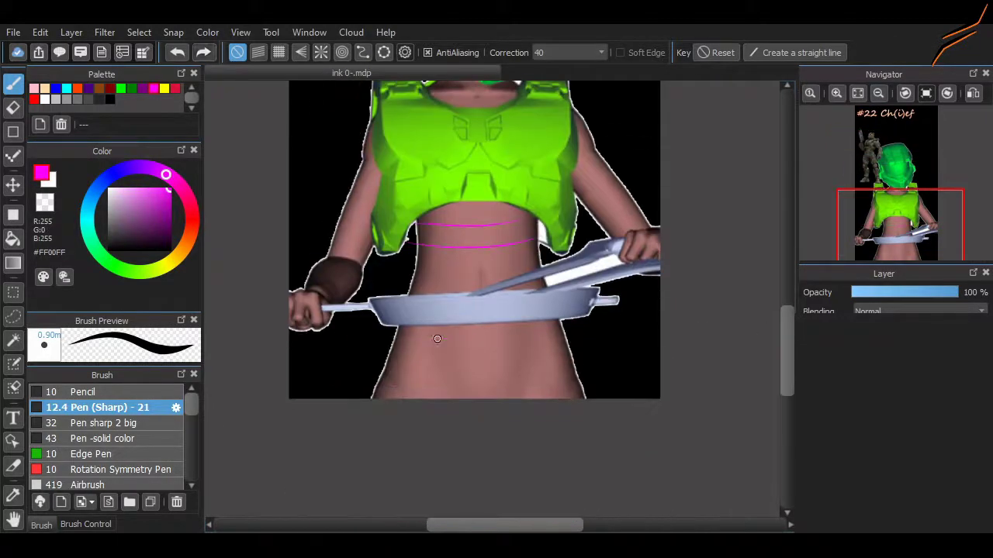
scroll(498, 246, "up", 3)
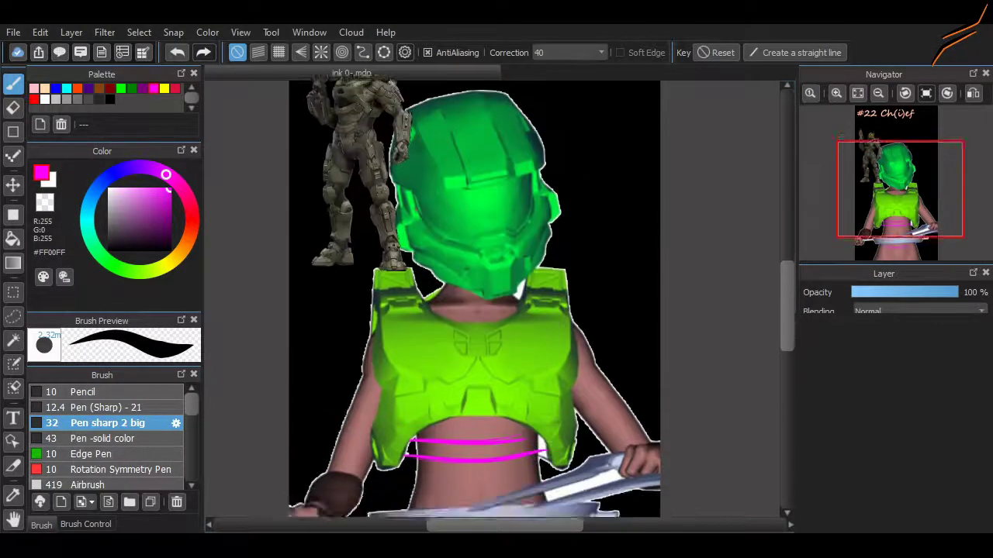
Step: Sketch a tapered hip plate below the pan and short thigh armor lines at both outer edges of the legs
scroll(420, 363, "down", 3)
scroll(466, 399, "up", 3)
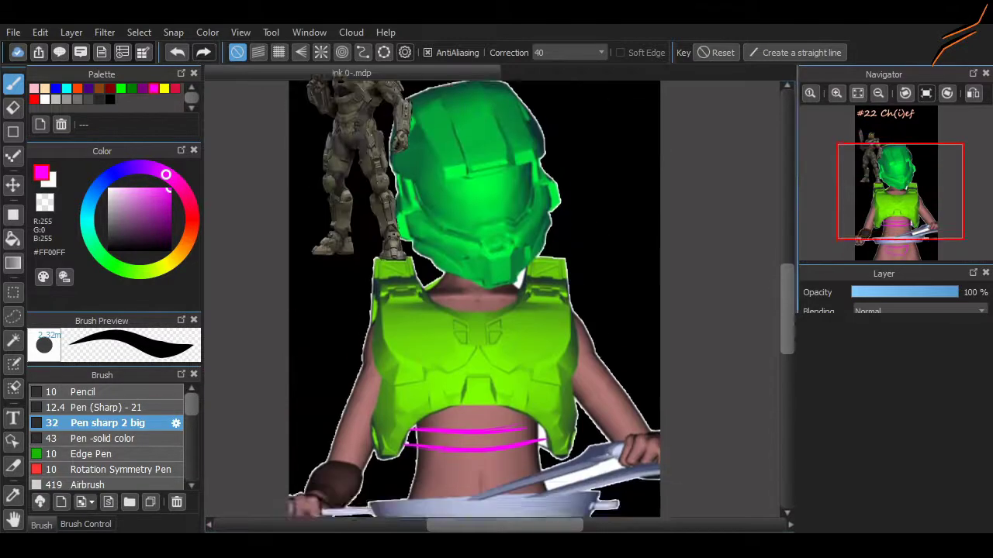
scroll(504, 349, "down", 3)
left_click_drag(537, 312, 527, 392)
scroll(454, 474, "up", 3)
scroll(457, 448, "down", 3)
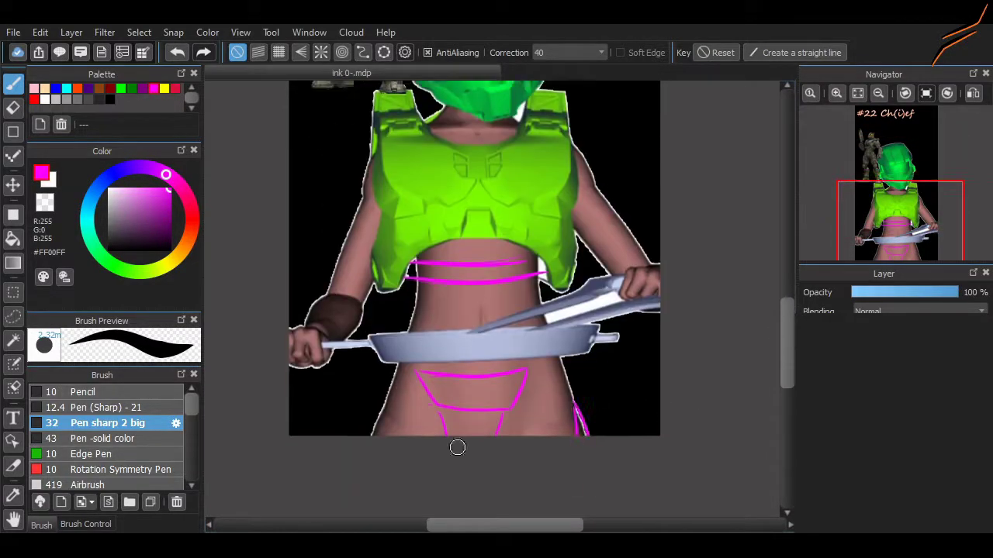
scroll(775, 330, "up", 5)
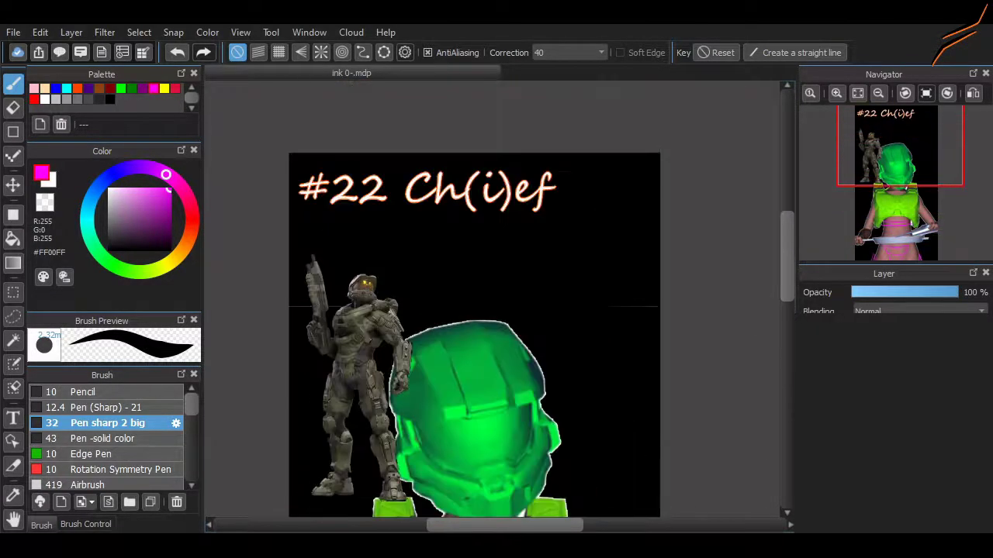
Step: Write the number 22 in magenta on the upper chest armor, beside the neckline
scroll(603, 279, "up", 3)
mouse_move(577, 288)
left_mouse_down()
mouse_move(603, 279)
mouse_move(616, 335)
left_mouse_up()
left_click_drag(643, 281, 683, 333)
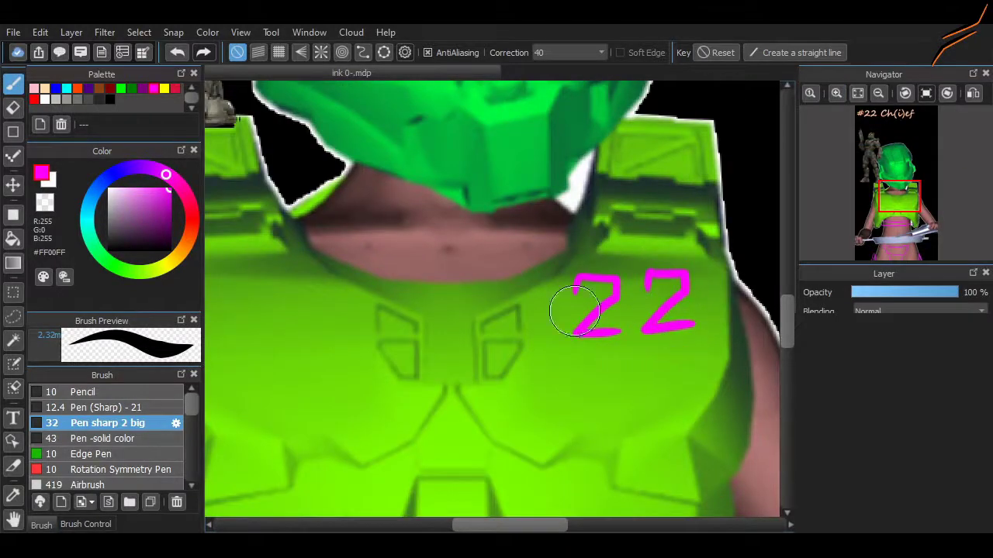
scroll(572, 310, "down", 3)
scroll(572, 310, "up", 2)
Step: Outline curved armor plates around both upper arms
scroll(571, 311, "down", 5)
mouse_move(639, 247)
left_mouse_down()
mouse_move(721, 347)
mouse_move(701, 361)
left_mouse_up()
left_click_drag(634, 225, 722, 360)
scroll(375, 330, "left", 2)
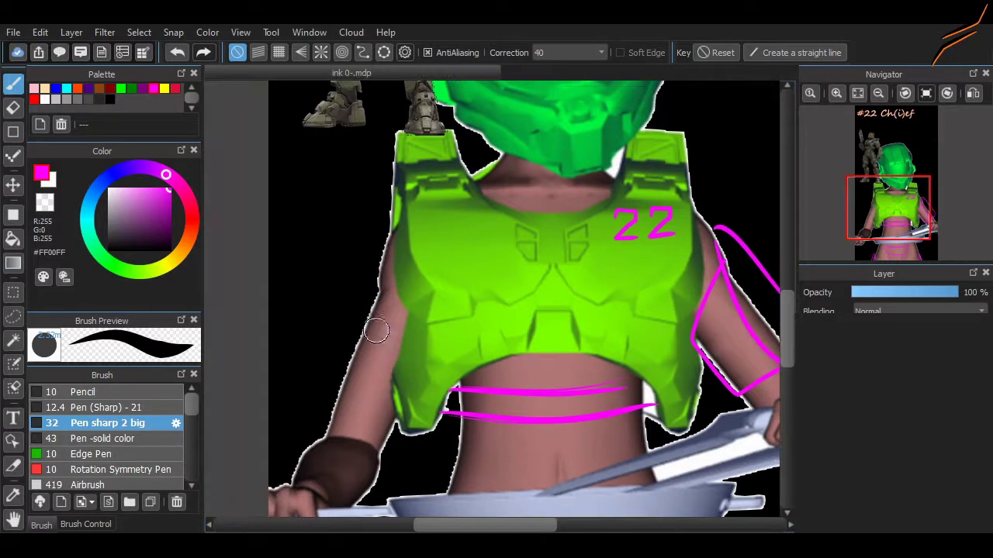
left_click_drag(330, 409, 401, 439)
mouse_move(371, 292)
left_mouse_down()
mouse_move(377, 306)
mouse_move(317, 422)
left_mouse_up()
Step: Sketch a tilted chef's hat with a puffy top and pleat lines on the upper corner of the helmet
scroll(712, 376, "up", 5)
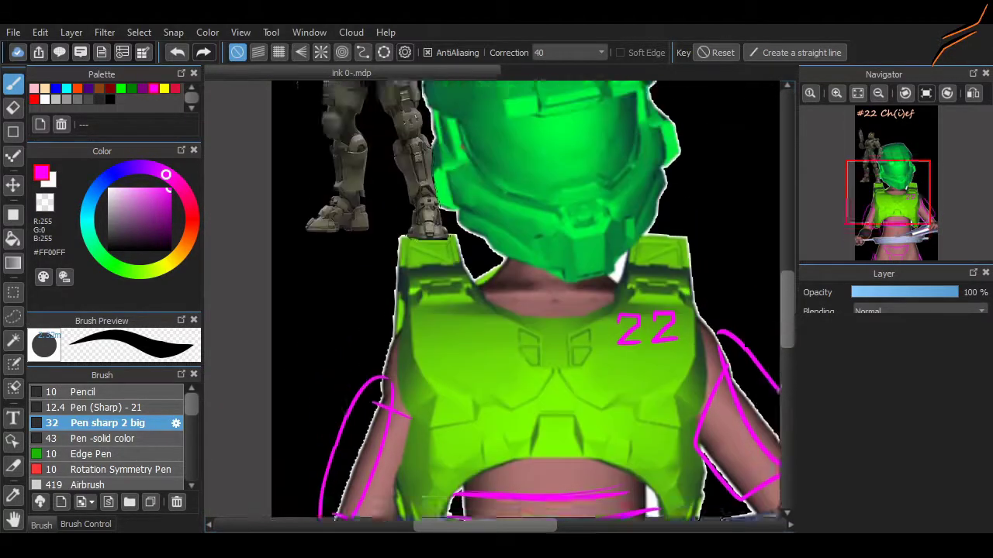
mouse_move(408, 213)
left_mouse_down()
mouse_move(343, 303)
mouse_move(402, 273)
left_mouse_up()
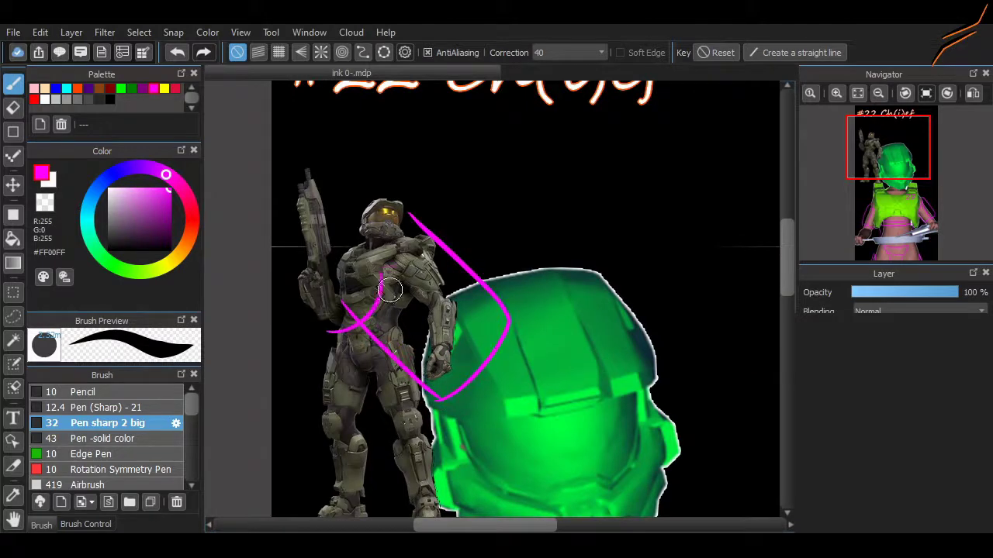
mouse_move(383, 329)
left_mouse_down()
mouse_move(448, 289)
mouse_move(459, 256)
left_mouse_up()
scroll(595, 395, "down", 5)
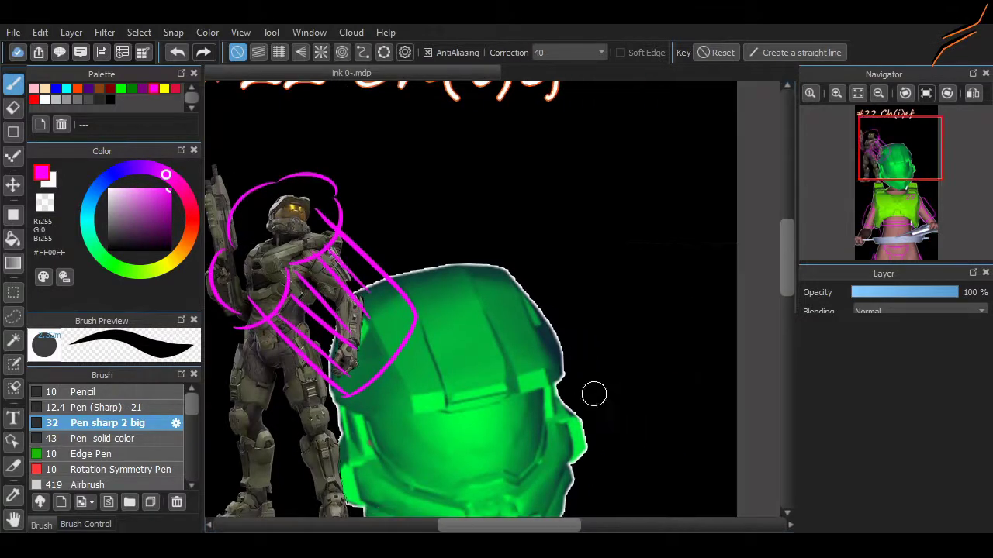
Step: Sketch short angled lines on both sides of the waist and a guard outline around the brown wristband
scroll(342, 387, "up", 5)
scroll(342, 387, "down", 6)
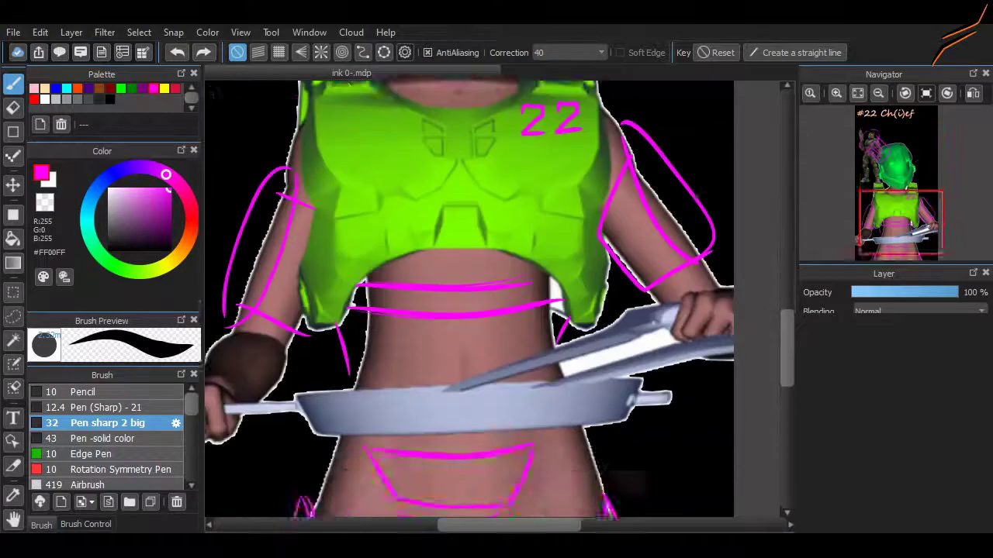
scroll(342, 386, "up", 1)
scroll(342, 386, "left", 3)
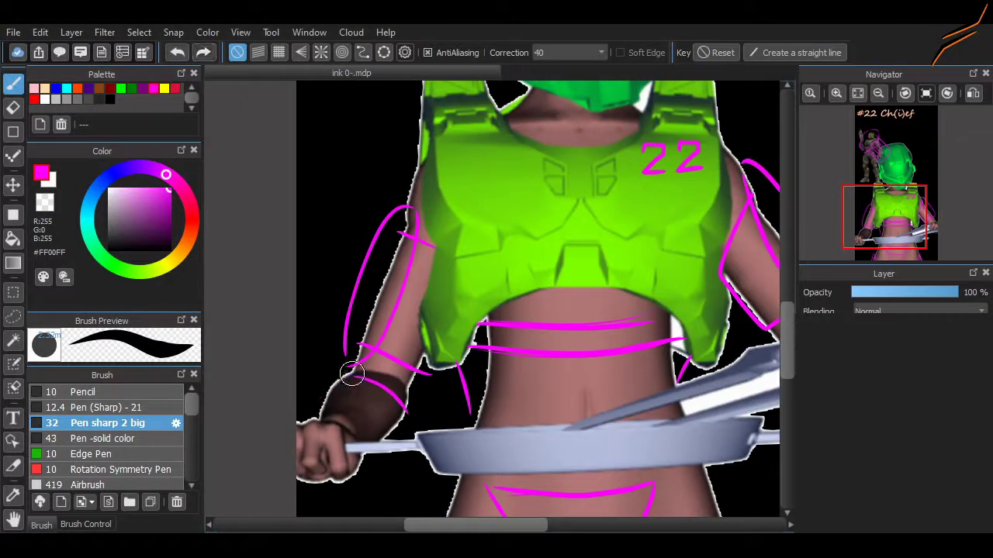
left_click_drag(351, 375, 308, 412)
scroll(360, 439, "right", 5)
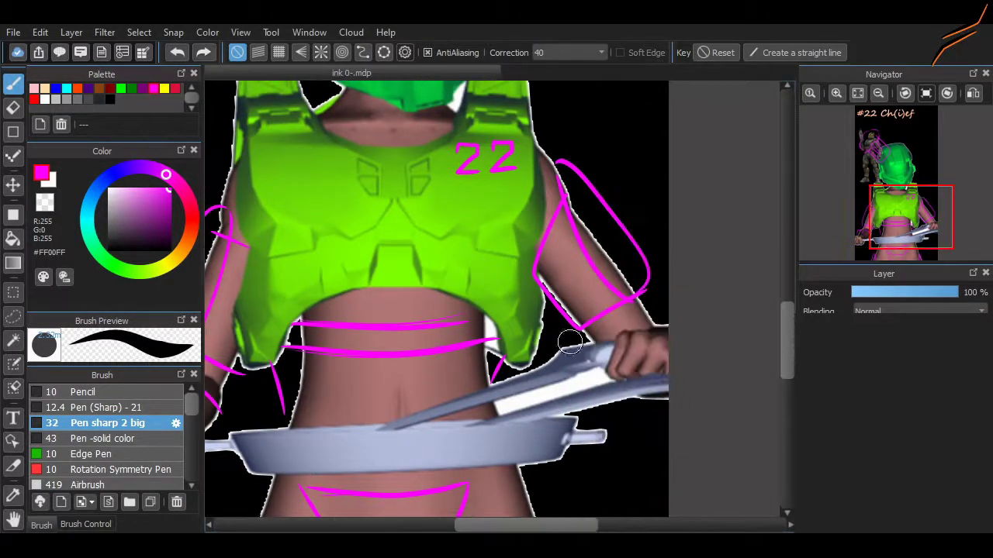
scroll(360, 439, "left", 1)
scroll(360, 440, "up", 6)
scroll(431, 303, "down", 3)
scroll(432, 303, "left", 2)
left_click_drag(399, 287, 427, 328)
Step: Draw a small speech pointer beside the helmet and add the text "What il be today bois!" above it
scroll(574, 325, "up", 5)
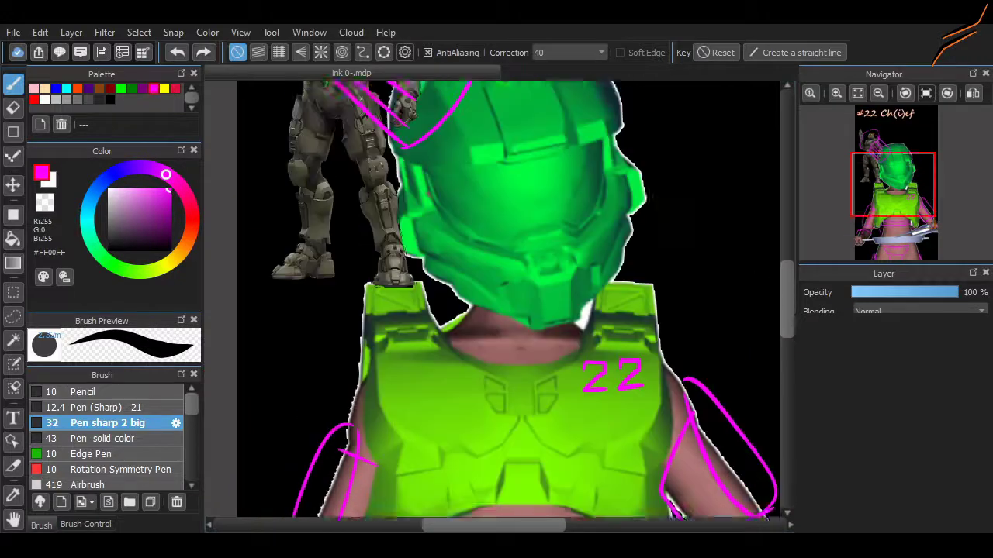
scroll(574, 326, "right", 3)
left_click_drag(541, 305, 560, 353)
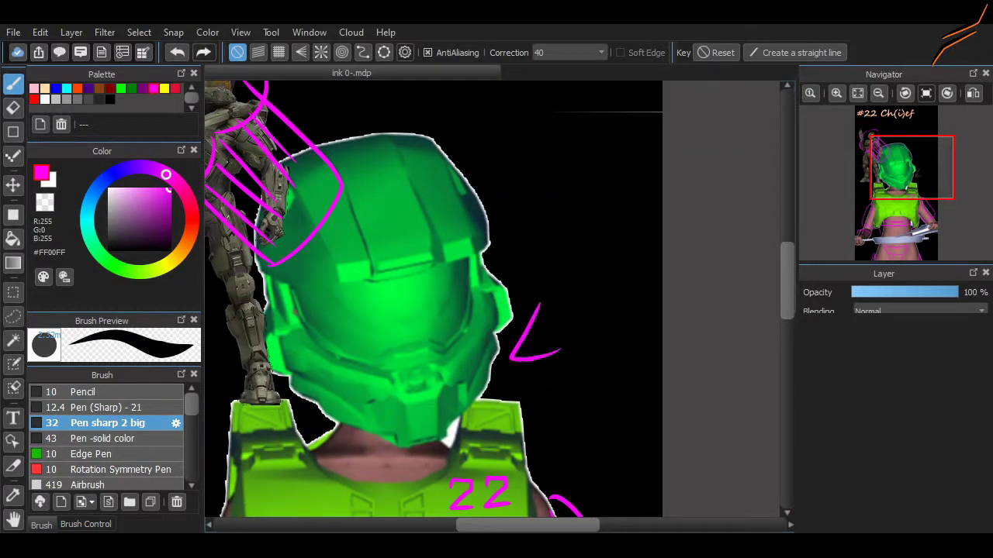
key("t")
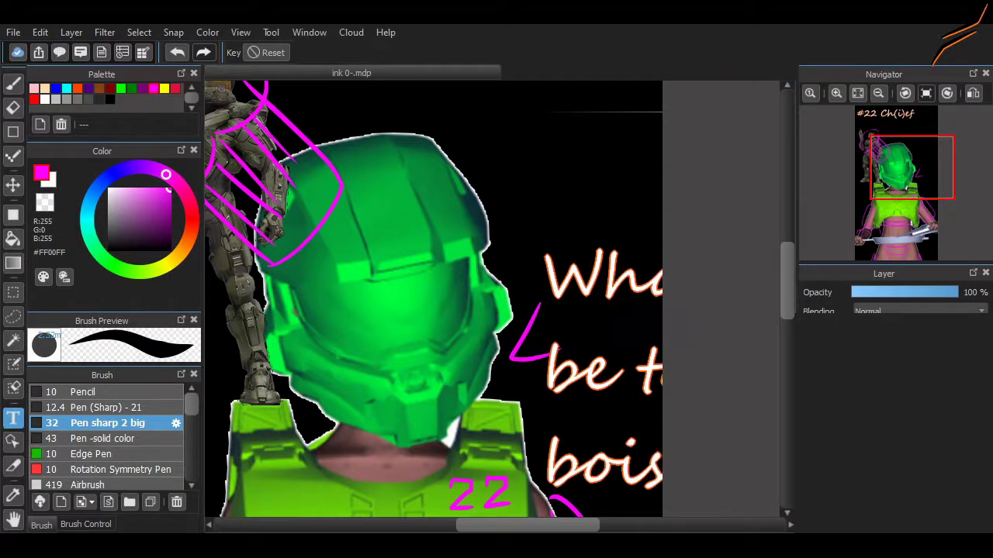
key("ctrl+minus")
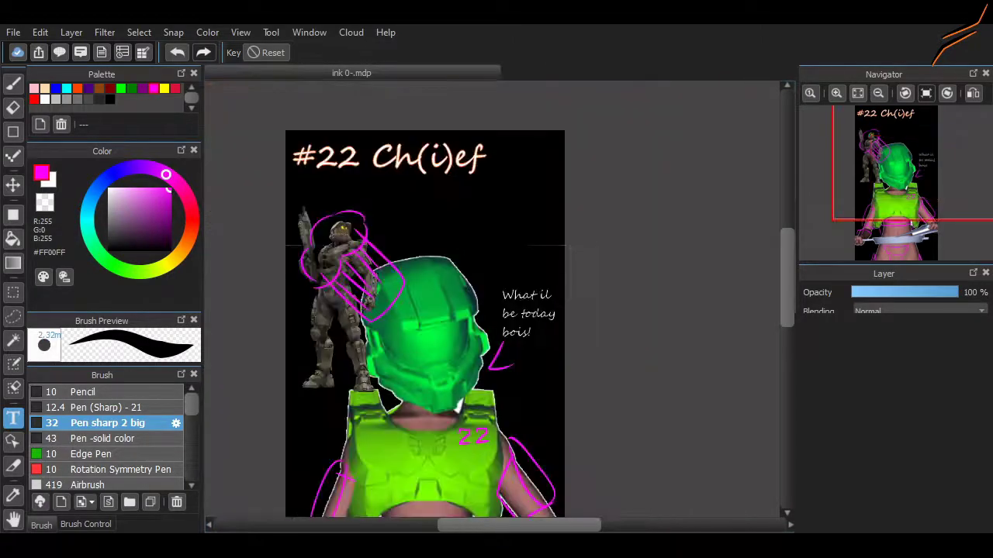
Step: Sketch a waist band with rounded end shapes just above the pan, plus three wavy vertical lines across the midriff
key("ctrl+plus")
scroll(496, 310, "down", 5)
key("ctrl+plus")
key("b")
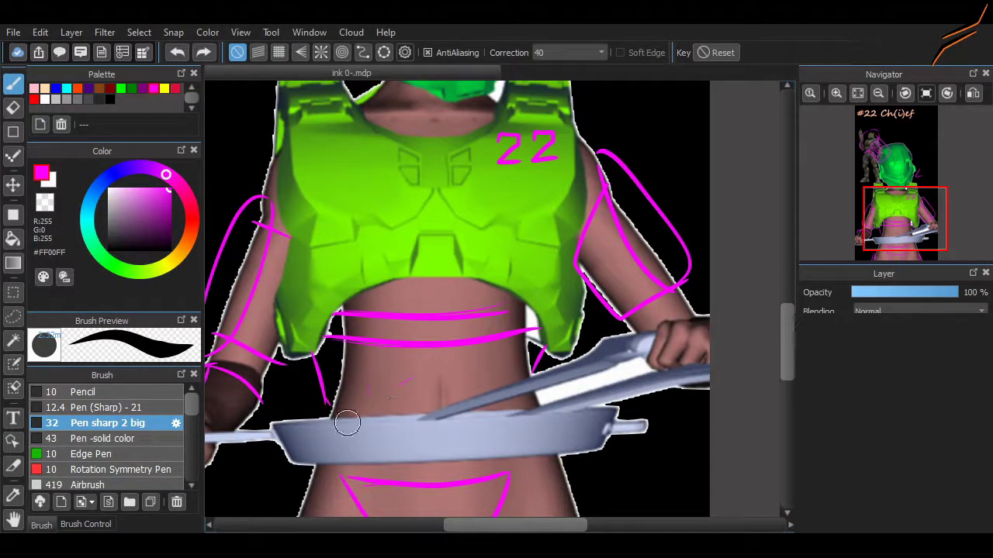
left_click_drag(317, 423, 498, 373)
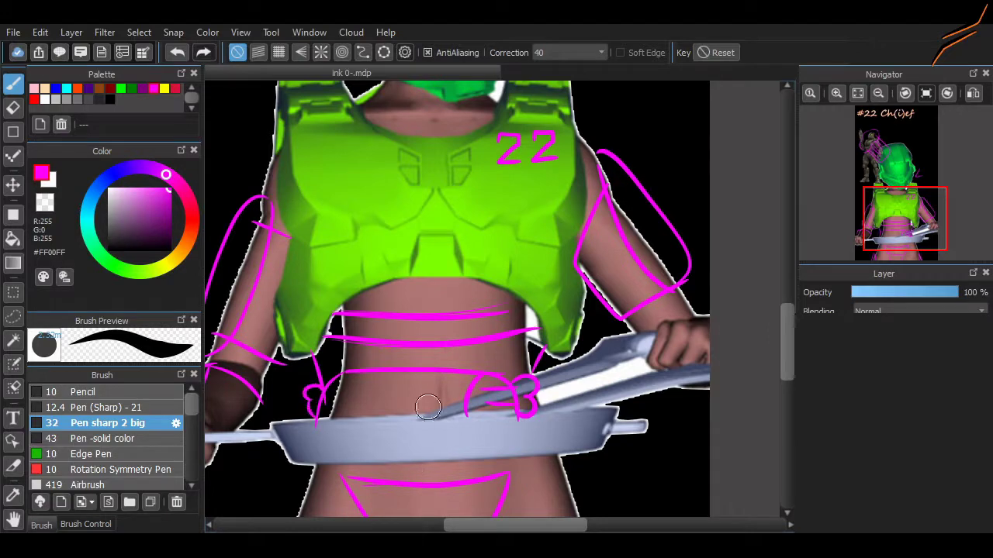
scroll(369, 310, "up", 5)
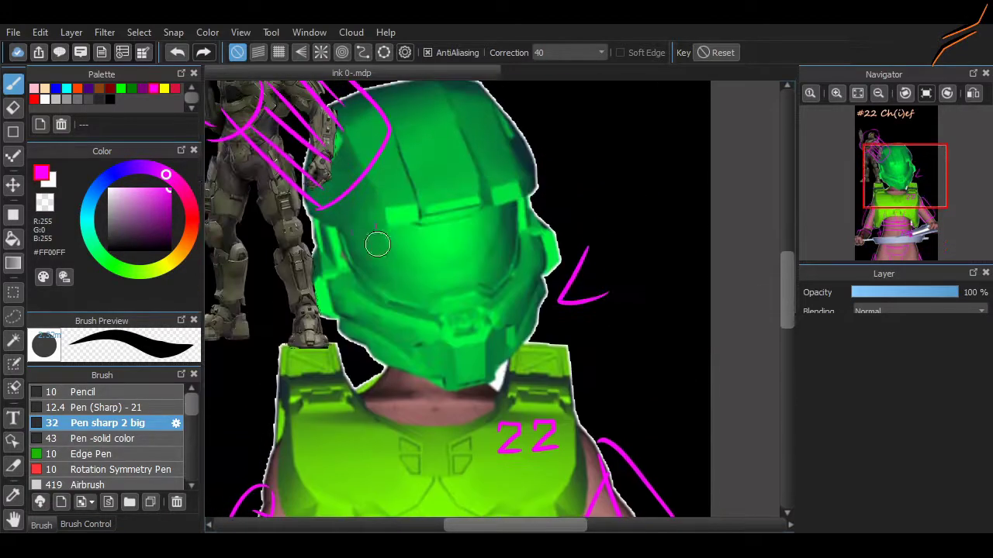
scroll(373, 315, "down", 2)
Step: Sketch a small rounded figure with a visor and two legs on the shoulder armor, with short accent strokes beside it
scroll(425, 303, "left", 4)
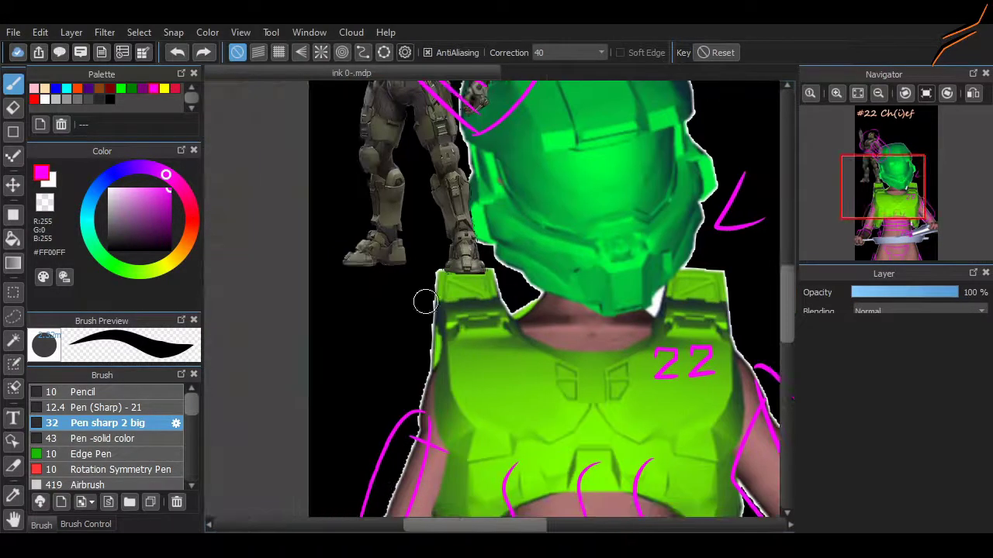
left_click_drag(469, 297, 486, 313)
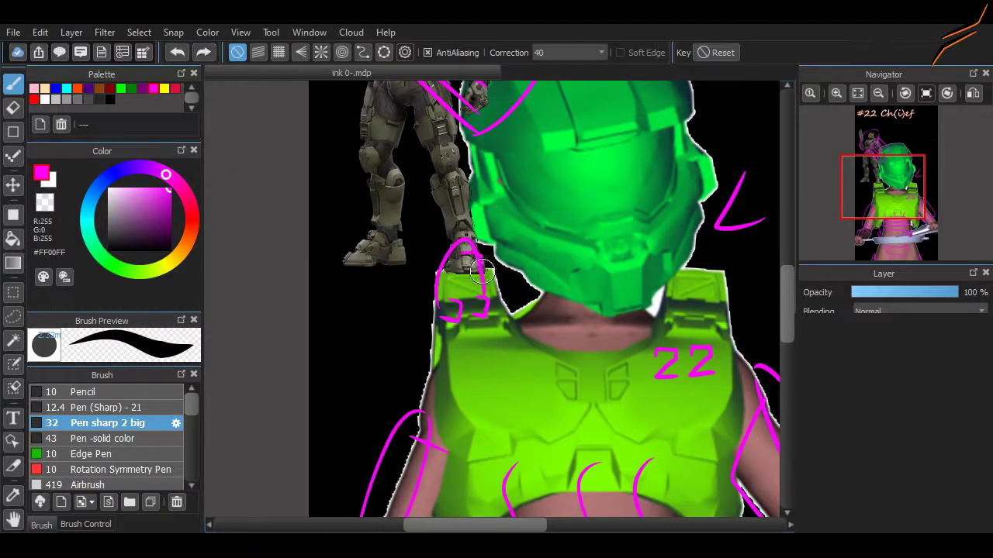
scroll(434, 264, "up", 2)
mouse_move(404, 302)
left_mouse_down()
mouse_move(475, 278)
mouse_move(432, 249)
left_mouse_up()
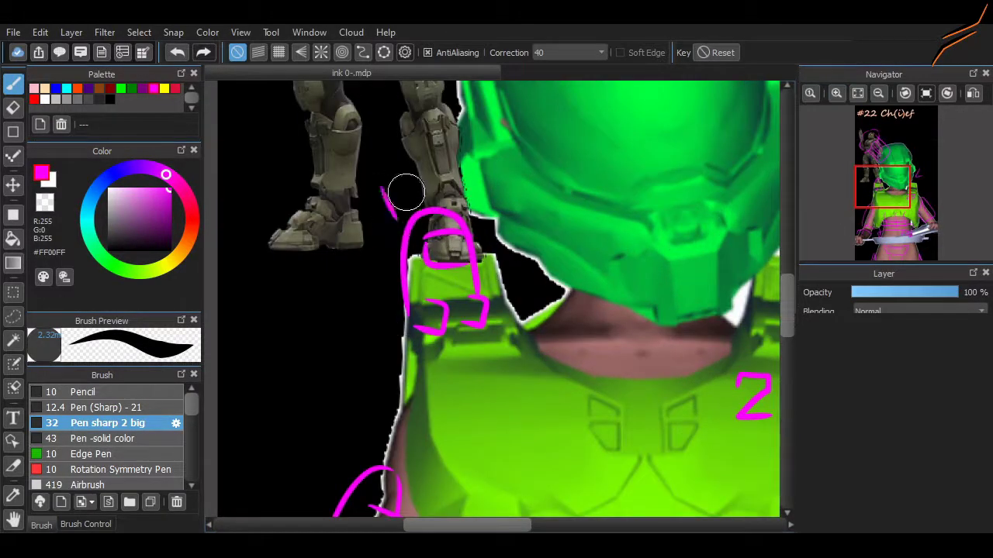
left_click_drag(372, 209, 391, 234)
scroll(497, 299, "down", 3)
scroll(496, 298, "down", 5)
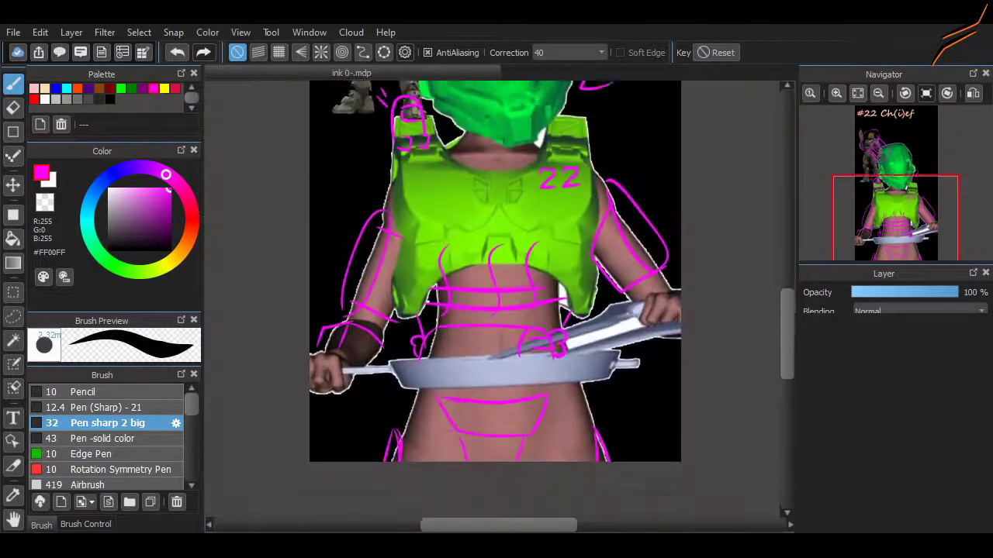
scroll(497, 298, "up", 8)
scroll(604, 222, "up", 3)
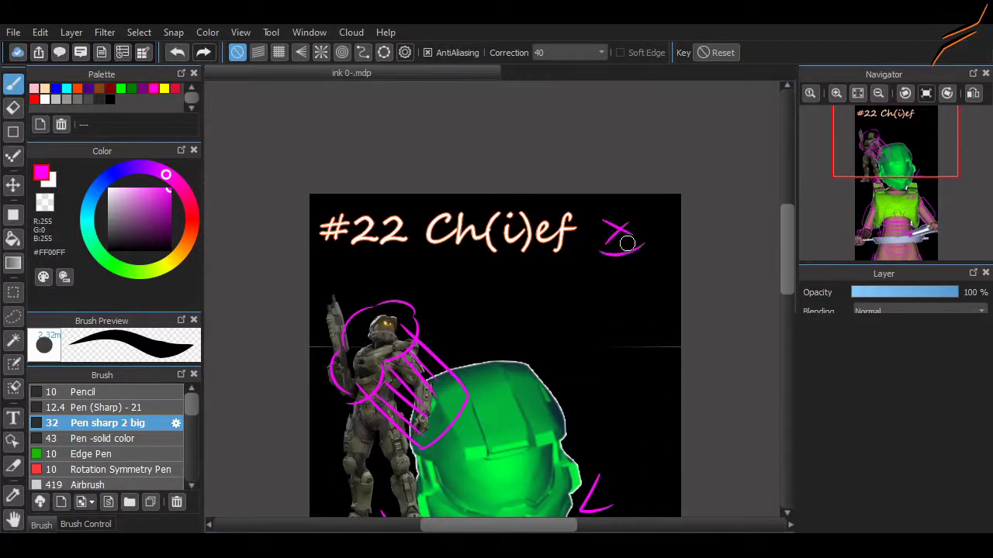
key("ctrl+z")
Step: Hide the armored soldier reference image and check the whole sketch without it
scroll(704, 273, "down", 8)
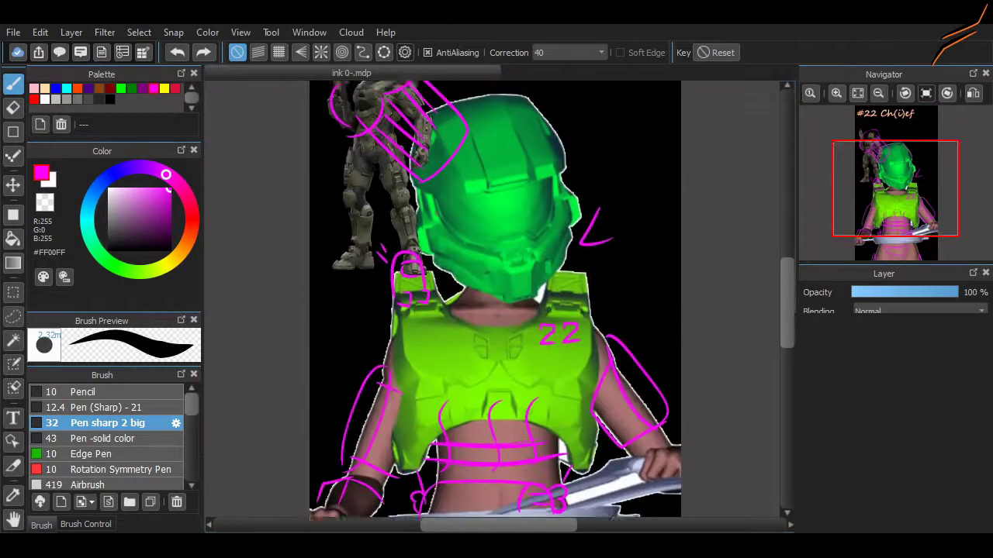
scroll(495, 299, "down", 2)
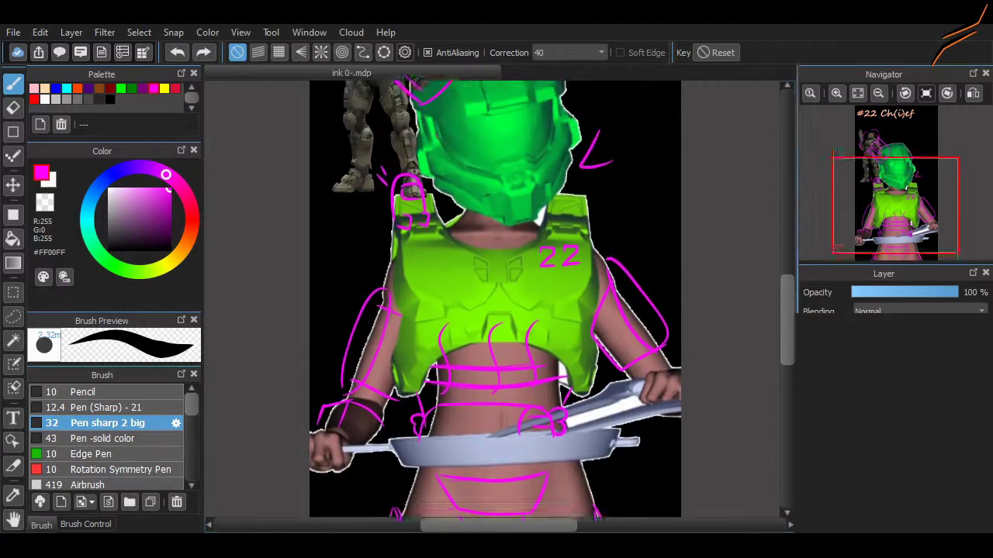
scroll(495, 299, "up", 5)
scroll(495, 299, "down", 4)
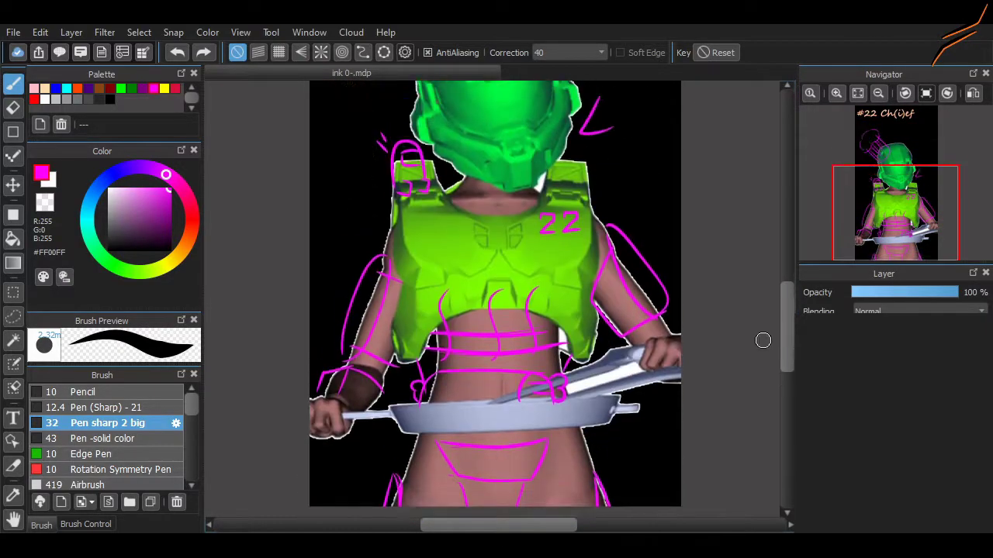
scroll(497, 299, "up", 3)
scroll(497, 299, "down", 4)
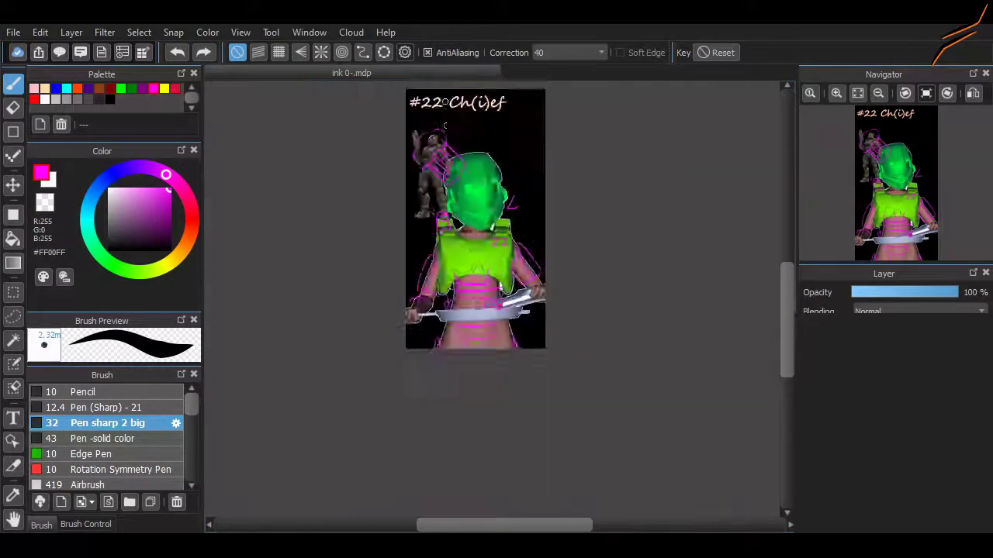
scroll(496, 298, "up", 4)
scroll(497, 298, "down", 3)
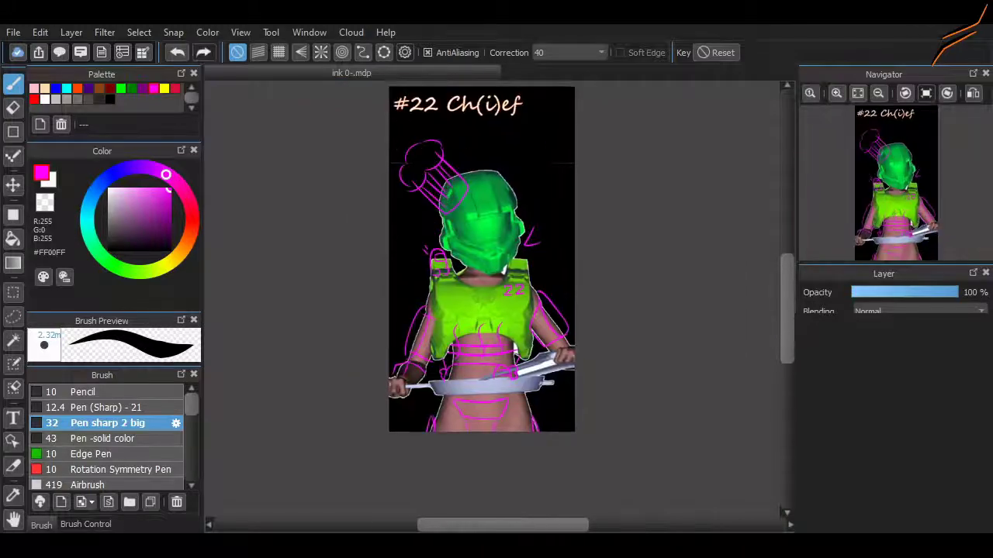
Step: Lower the opacity of the magenta sketch layer and switch the ink colour to white
left_click_drag(957, 293, 902, 292)
scroll(460, 284, "up", 5)
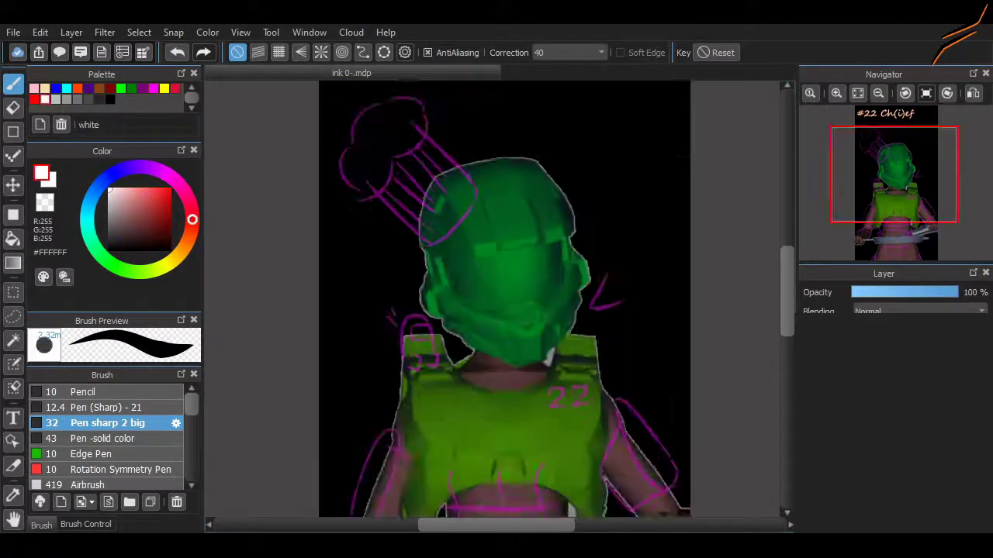
scroll(477, 346, "up", 2)
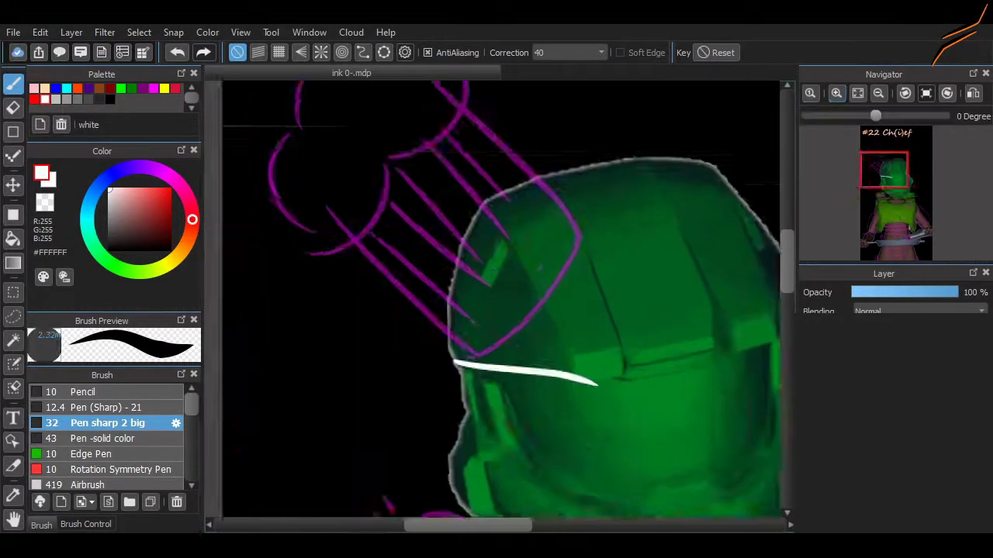
scroll(494, 336, "down", 1)
key("ctrl+z")
mouse_move(446, 169)
left_mouse_down()
mouse_move(459, 285)
mouse_move(476, 286)
mouse_move(445, 189)
left_mouse_up()
key("ctrl+z")
left_click_drag(609, 287, 528, 142)
key("ctrl+z")
key("ctrl+z")
Step: Set the brush size to 24 and ink the helmet's stepped brow edge plus two ridge lines running up the crown
left_click(85, 525)
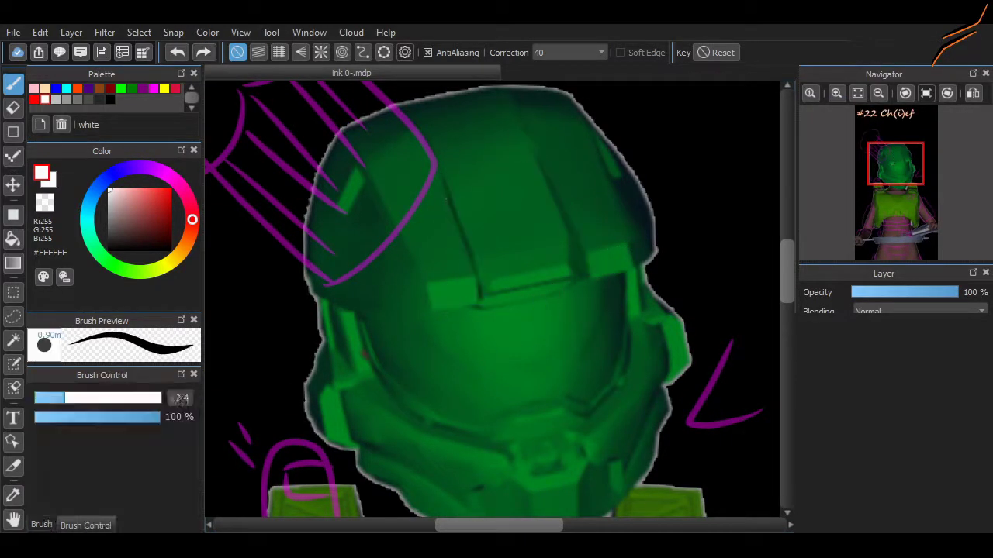
left_click(97, 398)
left_click_drag(470, 277, 441, 304)
key("ctrl+z")
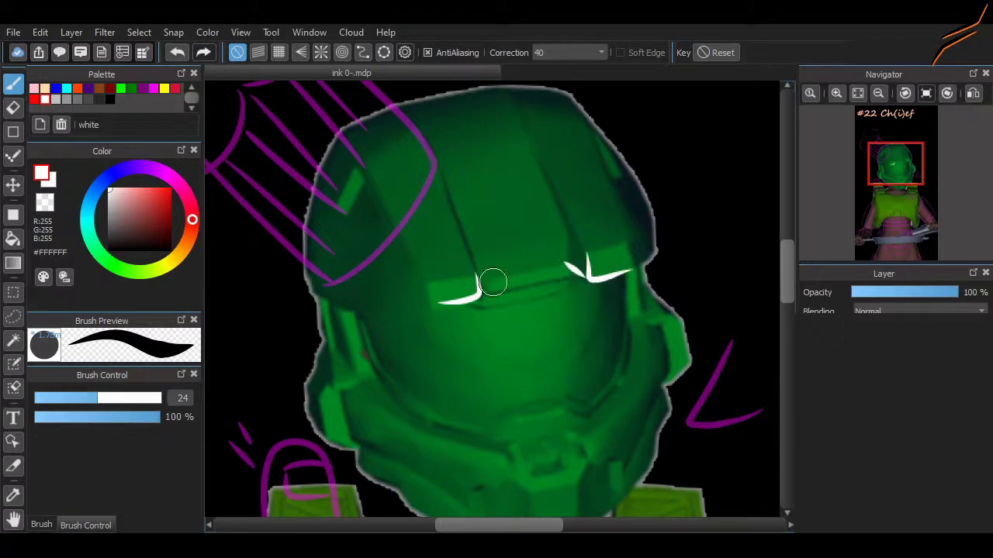
left_click_drag(578, 264, 489, 90)
key("ctrl+z")
left_click_drag(589, 259, 490, 92)
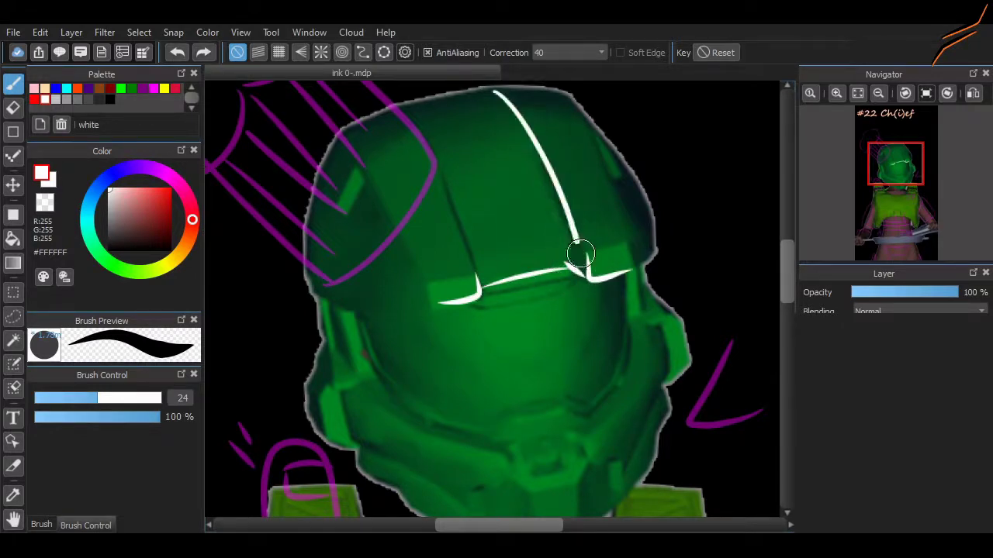
key("ctrl+z")
mouse_move(469, 257)
left_mouse_down()
mouse_move(388, 87)
mouse_move(407, 105)
left_mouse_up()
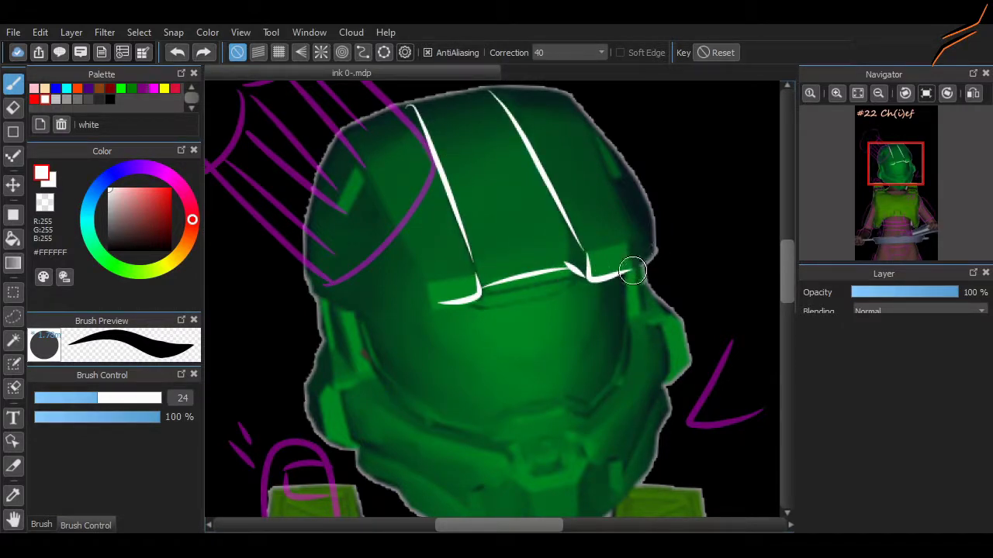
left_click_drag(647, 268, 497, 82)
scroll(524, 137, "up", 1)
key("ctrl+z")
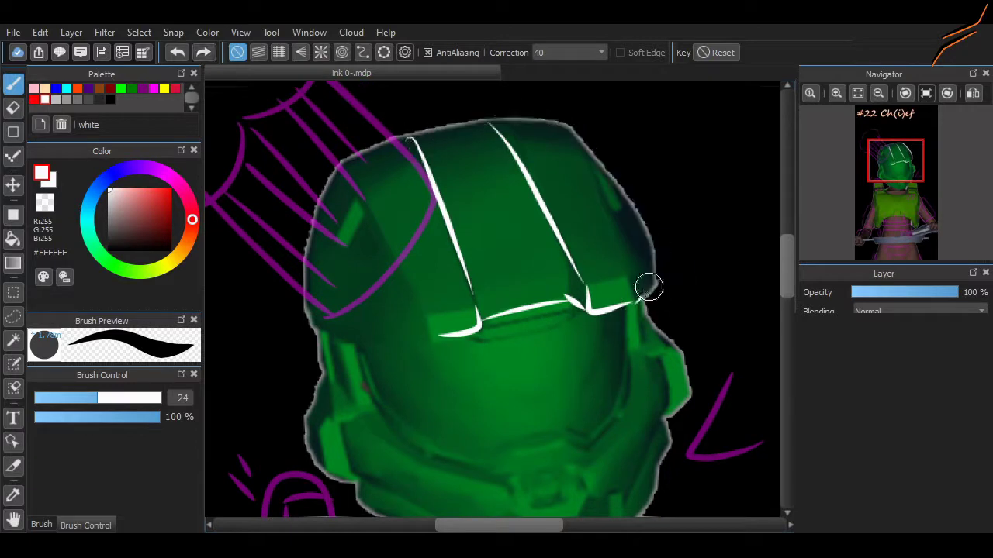
Step: Ink the helmet's crown outline along a snapped curve from the right brow over the top to the left rim, and turn snapping off
left_click(604, 169)
left_click(562, 122)
left_click(489, 117)
left_click(395, 137)
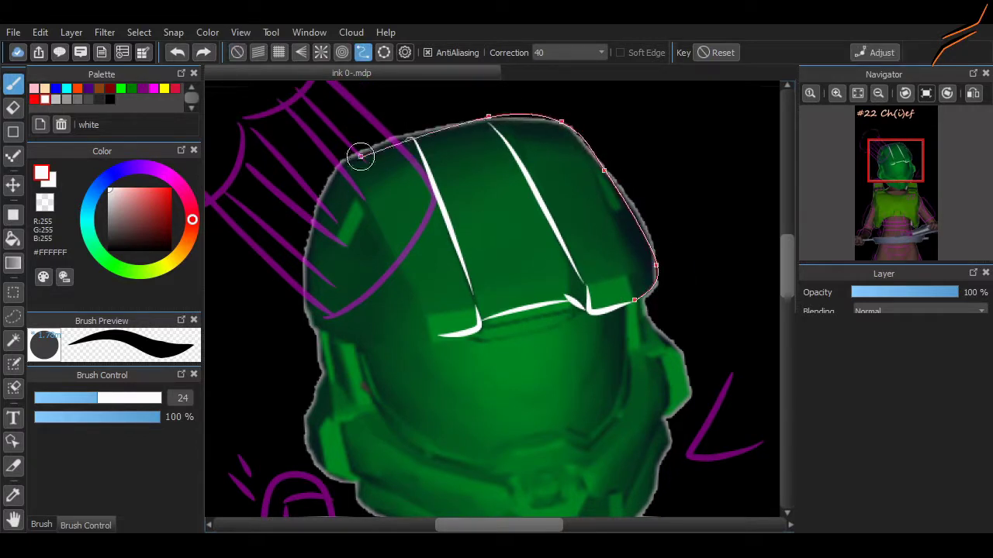
left_click(339, 162)
left_click(308, 247)
left_click(308, 320)
left_click(642, 295)
left_click_drag(641, 296, 443, 320)
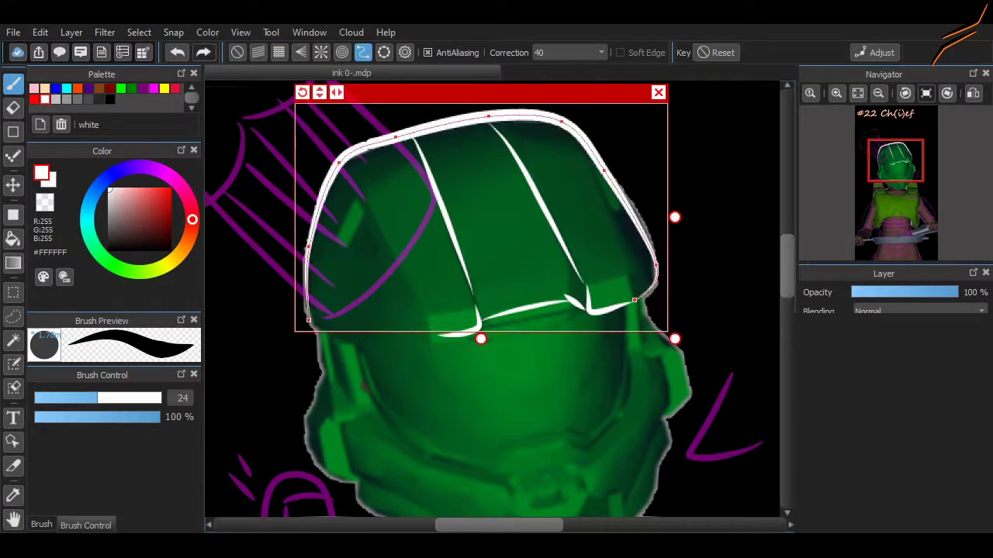
mouse_move(641, 296)
left_mouse_down()
mouse_move(544, 128)
mouse_move(342, 304)
left_mouse_up()
left_click(236, 52)
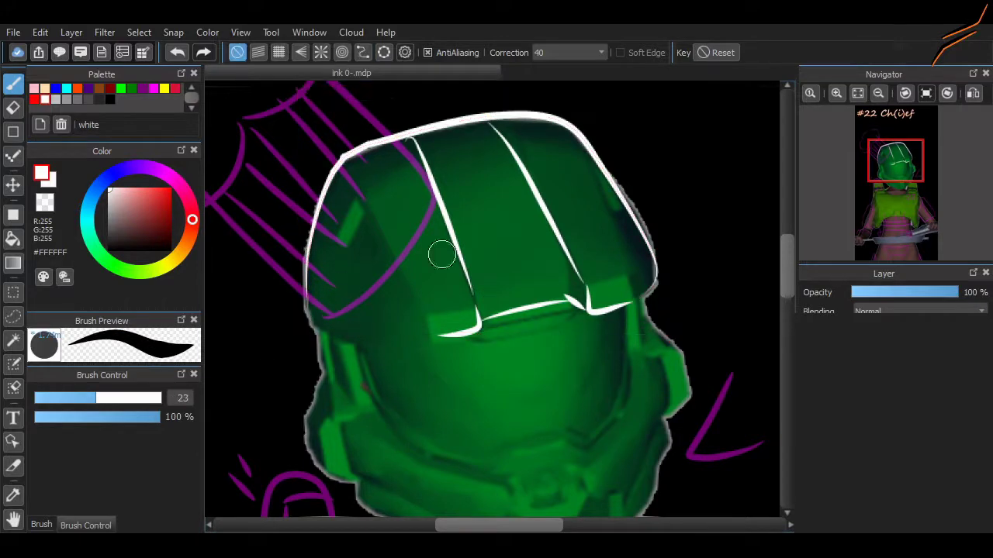
Step: Ink the left part of the brim and the visor's side and lower edges with a size 23 brush
left_click_drag(434, 344, 308, 311)
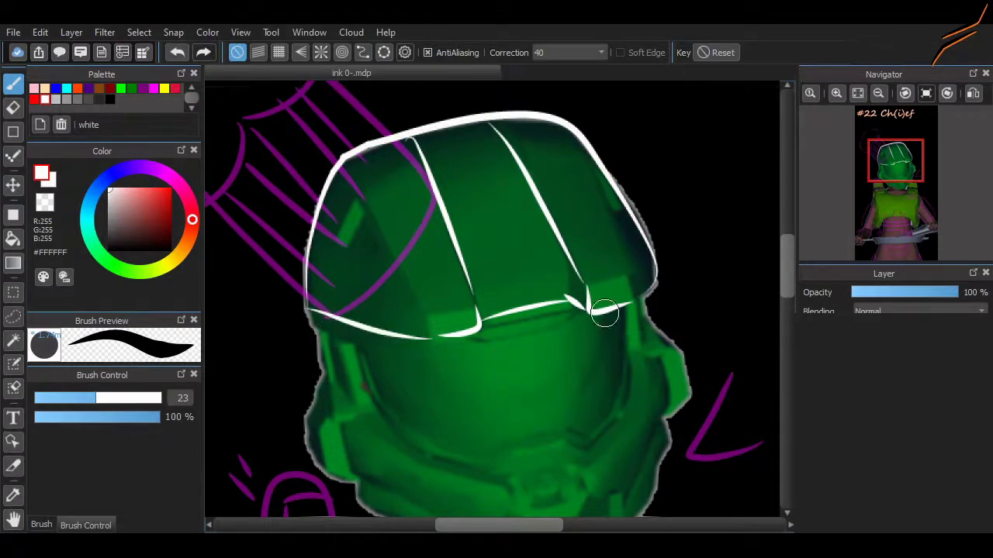
scroll(604, 313, "down", 5)
scroll(604, 312, "up", 5)
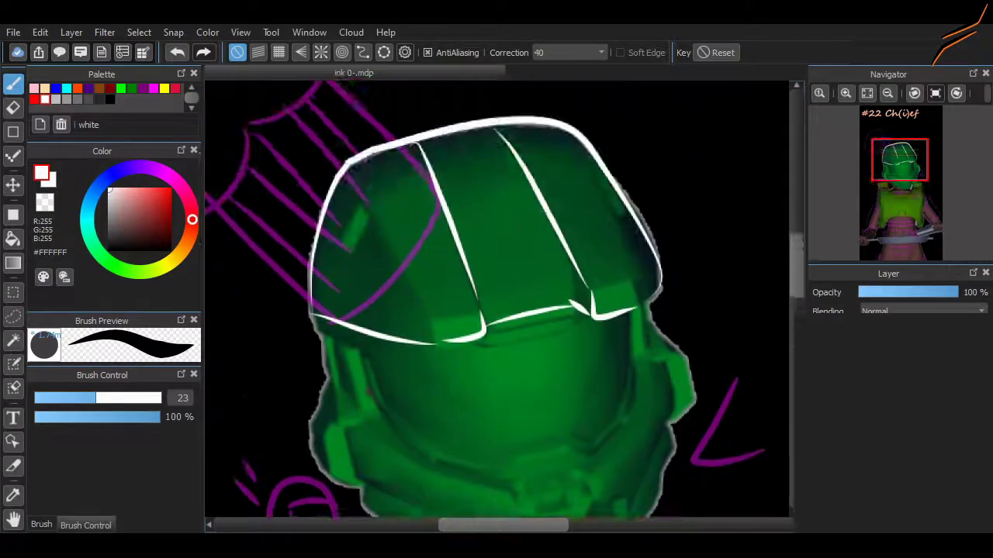
scroll(362, 197, "down", 3)
key("ctrl+z")
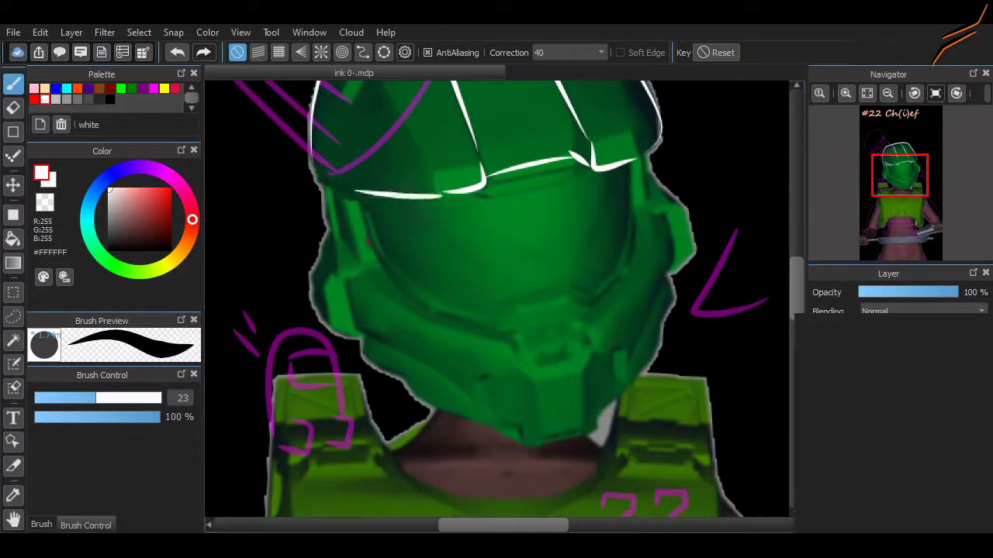
mouse_move(318, 177)
left_mouse_down()
mouse_move(367, 184)
mouse_move(492, 317)
mouse_move(541, 305)
mouse_move(597, 310)
left_mouse_up()
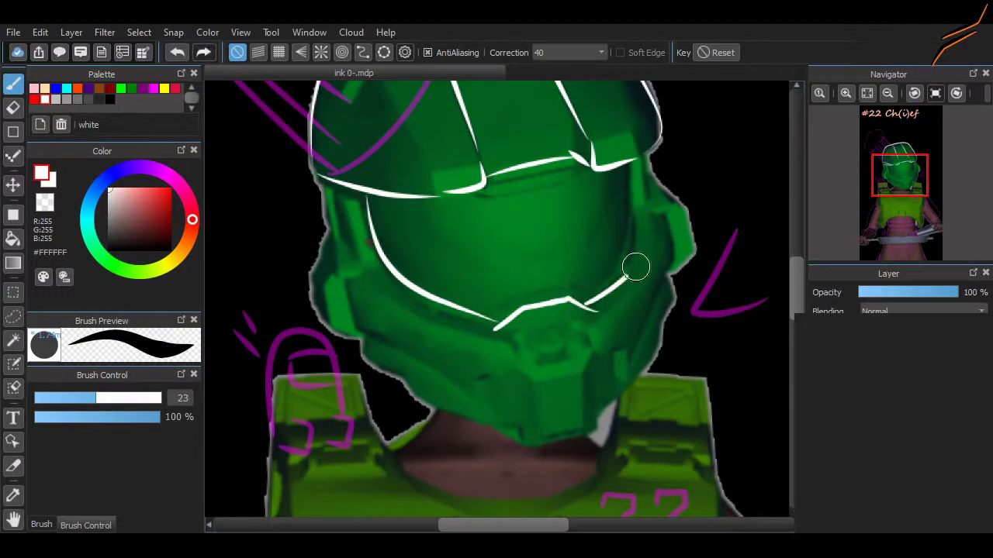
left_click_drag(625, 268, 635, 163)
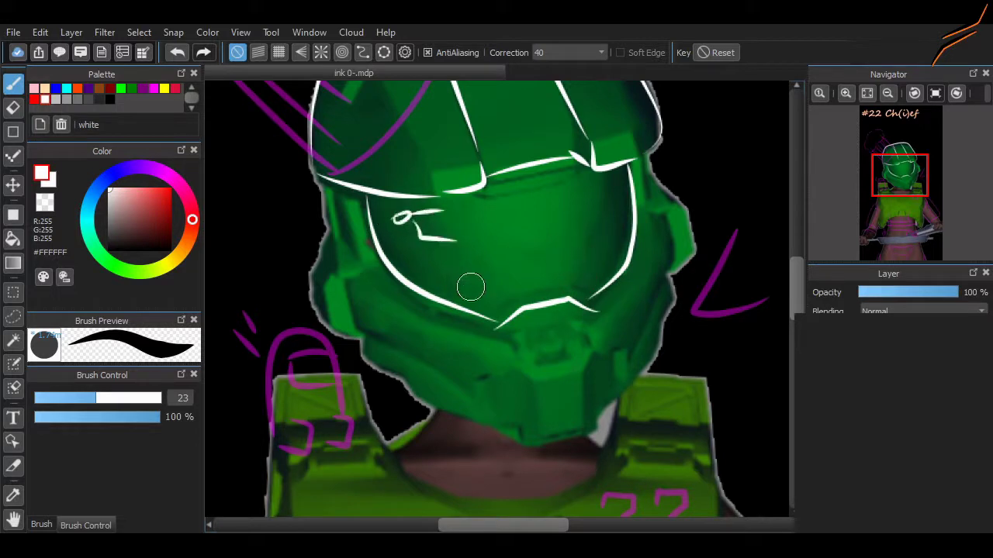
key("ctrl+z")
key("ctrl+z")
Step: Ink the helmet's angular mouthpiece with a small circle in it and the narrow chin block below
left_click_drag(535, 339, 557, 347)
mouse_move(515, 334)
left_mouse_down()
mouse_move(528, 372)
mouse_move(590, 346)
mouse_move(588, 361)
left_mouse_up()
mouse_move(535, 380)
left_mouse_down()
mouse_move(583, 369)
mouse_move(541, 438)
left_mouse_up()
left_click_drag(583, 358, 551, 448)
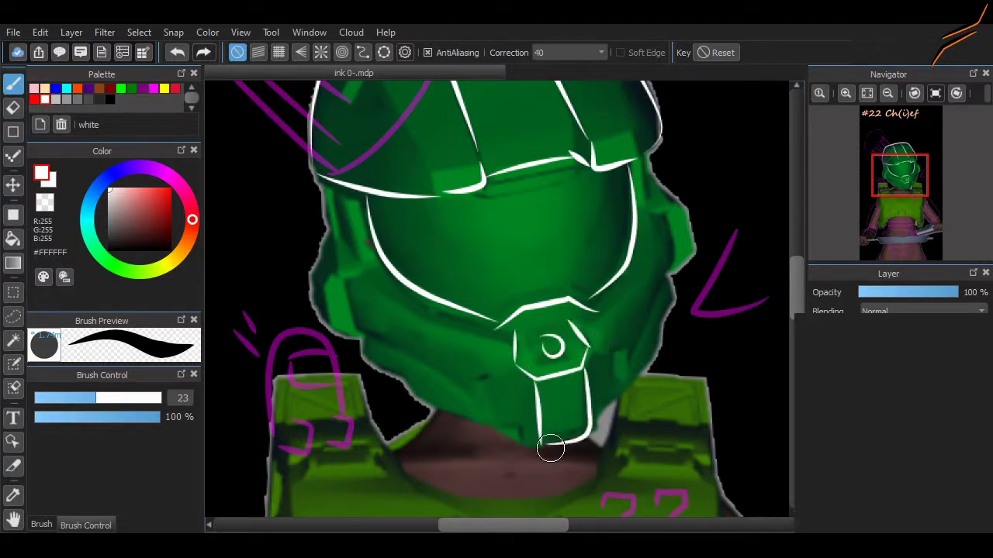
key("ctrl+z")
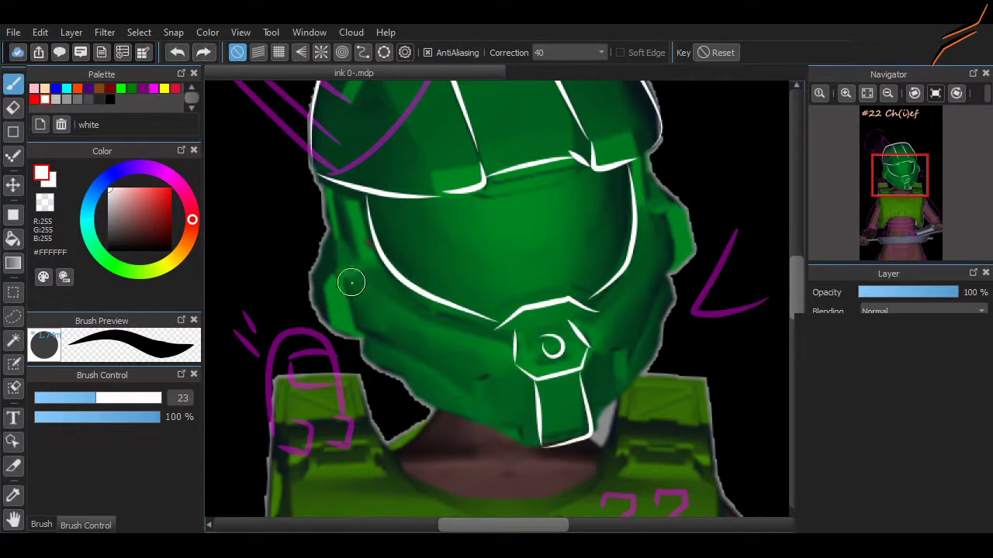
Step: Ink the cheek lines sweeping from the mouthpiece to both ear pieces, outline the ear pieces, and start the jaw edges below them
left_click_drag(350, 282, 512, 337)
left_click_drag(591, 304, 693, 244)
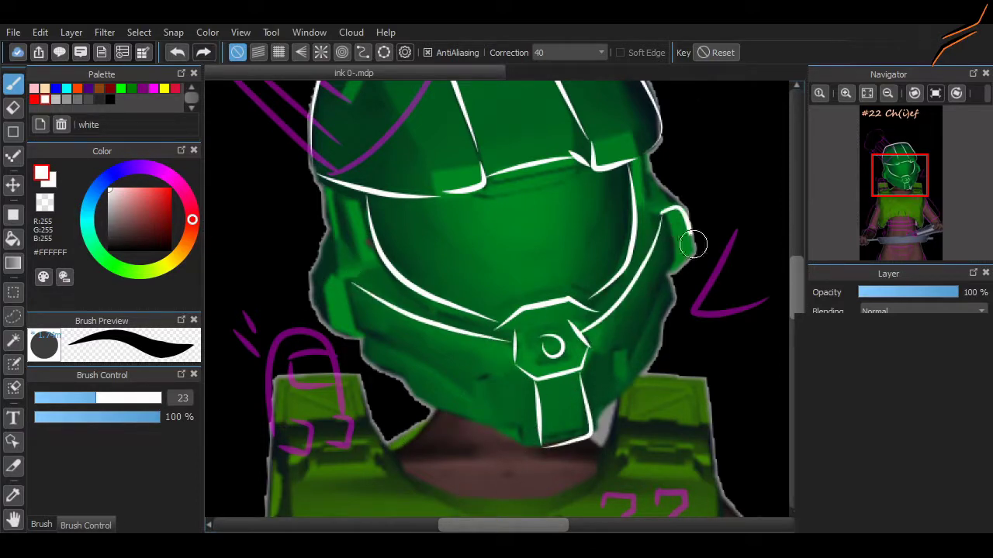
left_click_drag(345, 281, 379, 348)
key("ctrl+z")
left_click_drag(346, 281, 359, 331)
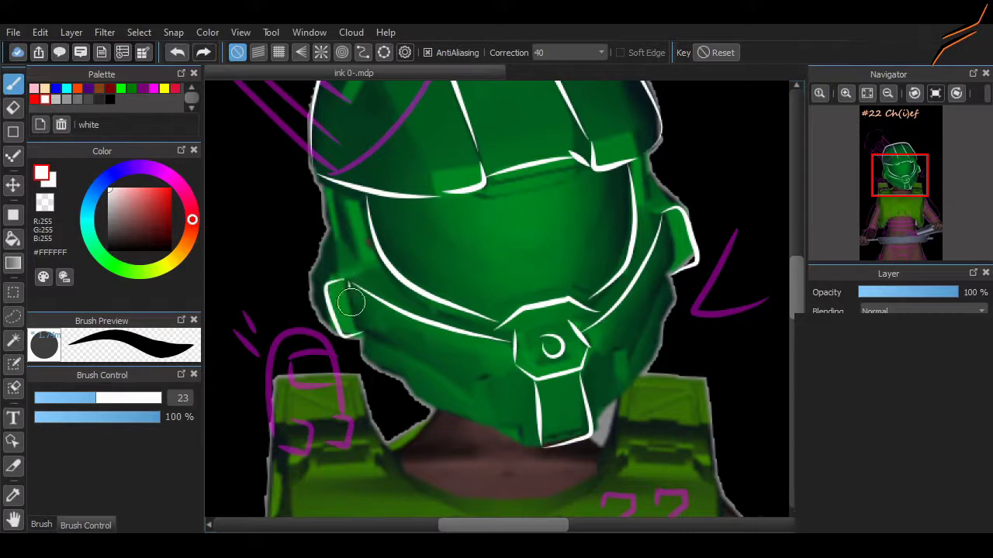
key("ctrl+z")
left_click_drag(666, 209, 665, 303)
key("ctrl+z")
left_click_drag(687, 268, 671, 284)
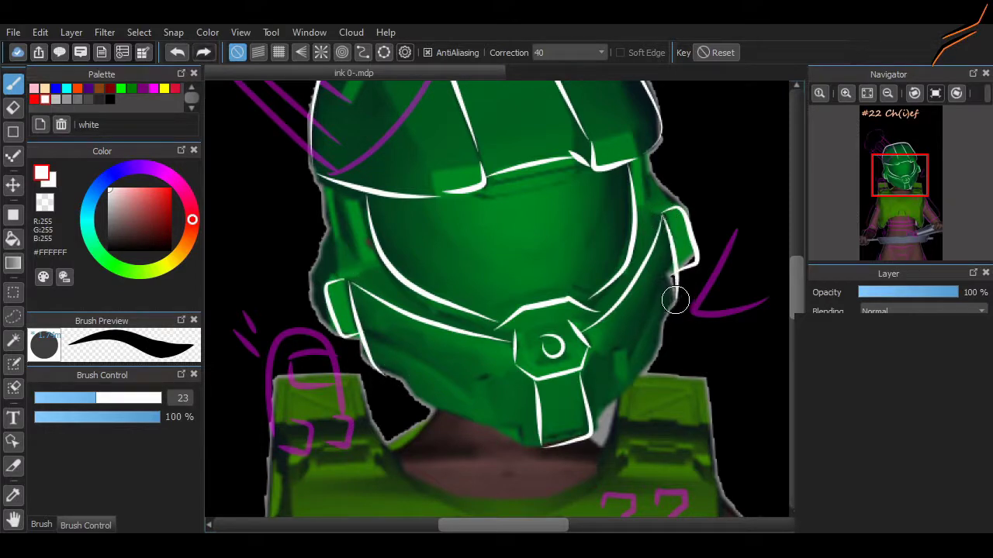
key("ctrl+z")
left_click_drag(662, 212, 681, 268)
Step: Ink the helmet's side contours between the brim and the ear pieces, including the rounded bulge behind the left ear piece
left_click_drag(336, 194, 376, 262)
key("ctrl+z")
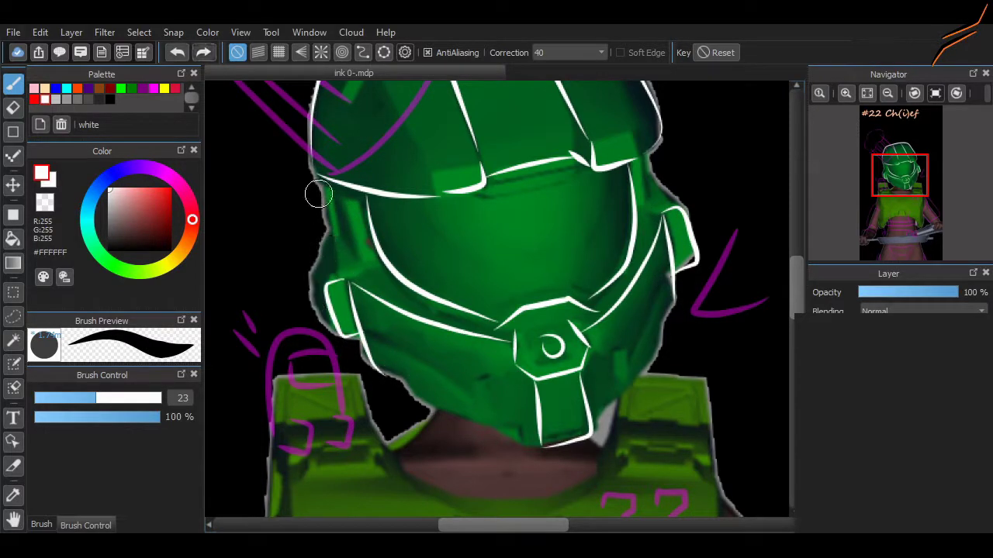
left_click_drag(318, 194, 321, 248)
key("ctrl+z")
key("ctrl+z")
mouse_move(310, 135)
left_mouse_down()
mouse_move(333, 255)
mouse_move(309, 146)
mouse_move(323, 235)
mouse_move(318, 306)
left_mouse_up()
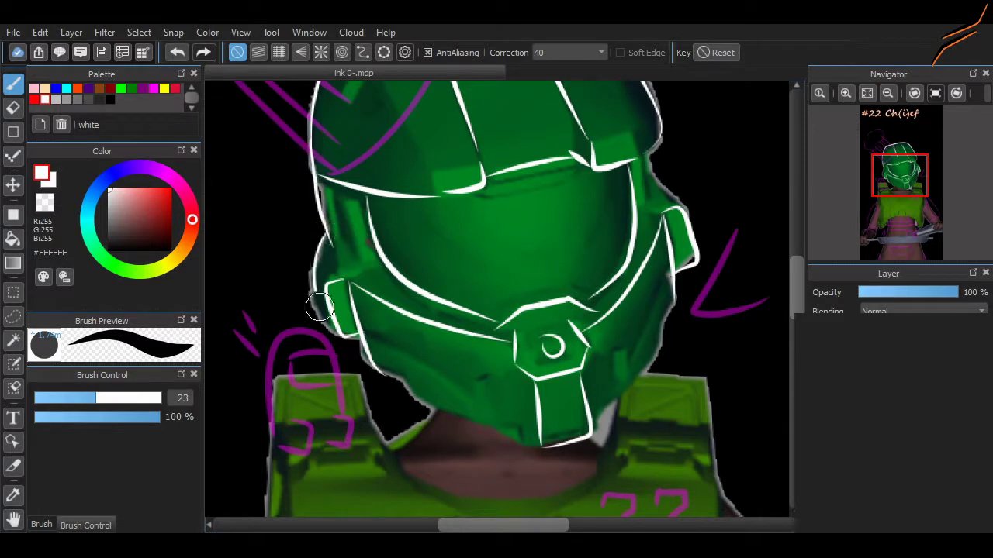
key("ctrl+z")
left_click_drag(314, 260, 345, 335)
key("ctrl+z")
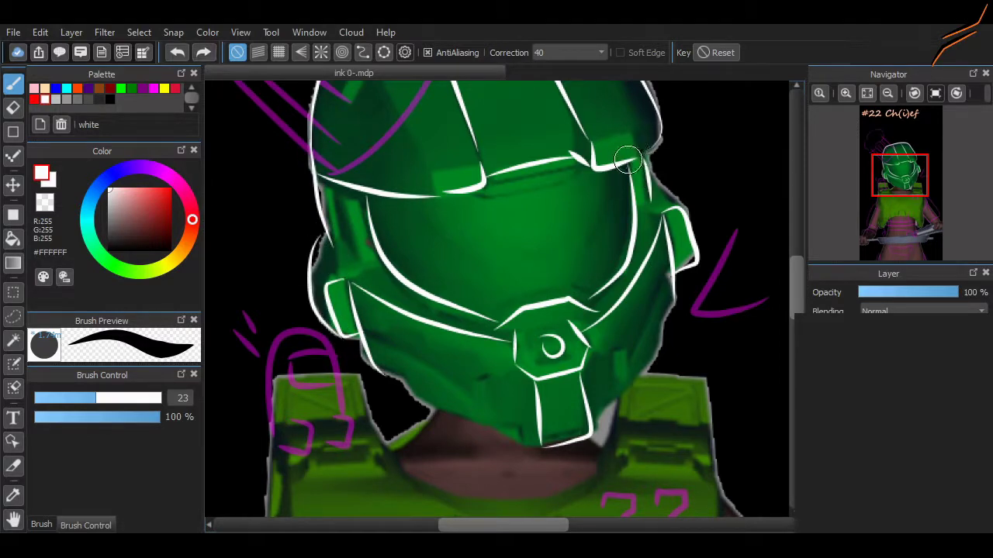
Step: Ink the lower jaw plates on both sides of the chin block and the right jaw outline up to the ear piece
scroll(685, 243, "down", 2)
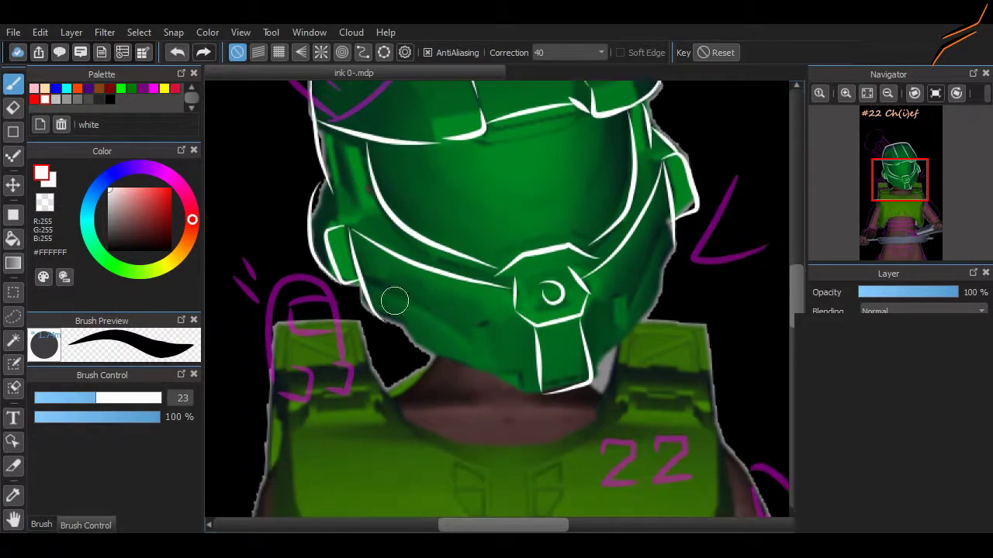
left_click_drag(665, 218, 627, 329)
left_click_drag(594, 380, 676, 222)
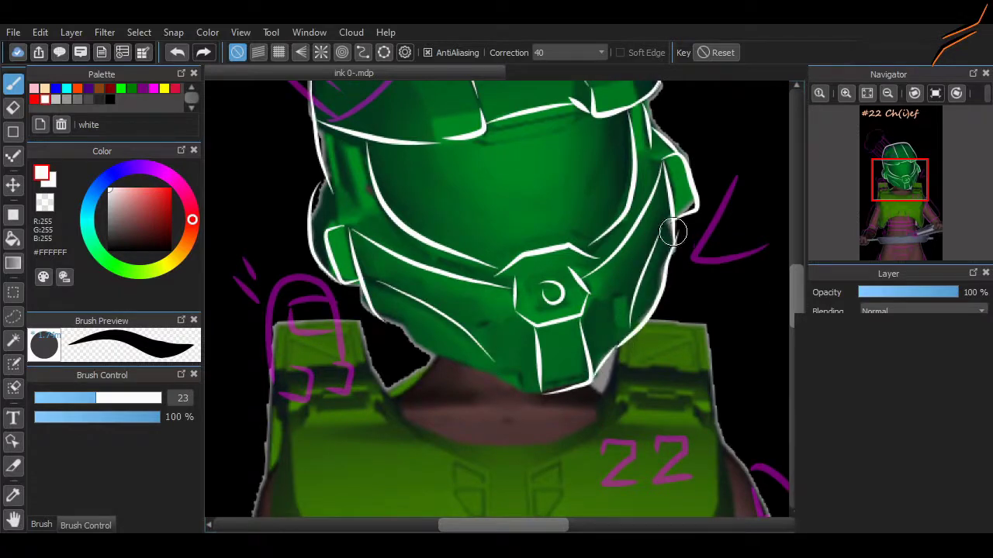
key("ctrl+z")
key("ctrl+y")
key("ctrl+z")
key("ctrl+y")
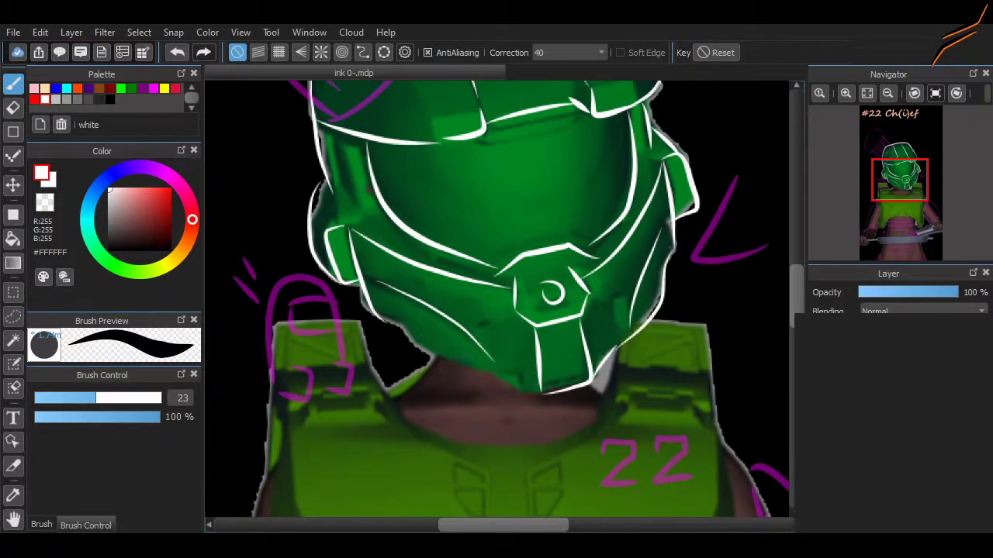
Step: Ink the fingers and knuckles of the fist gripping the pan handle, reducing the brush size to 12.4 for the finer lines
scroll(476, 406, "down", 15)
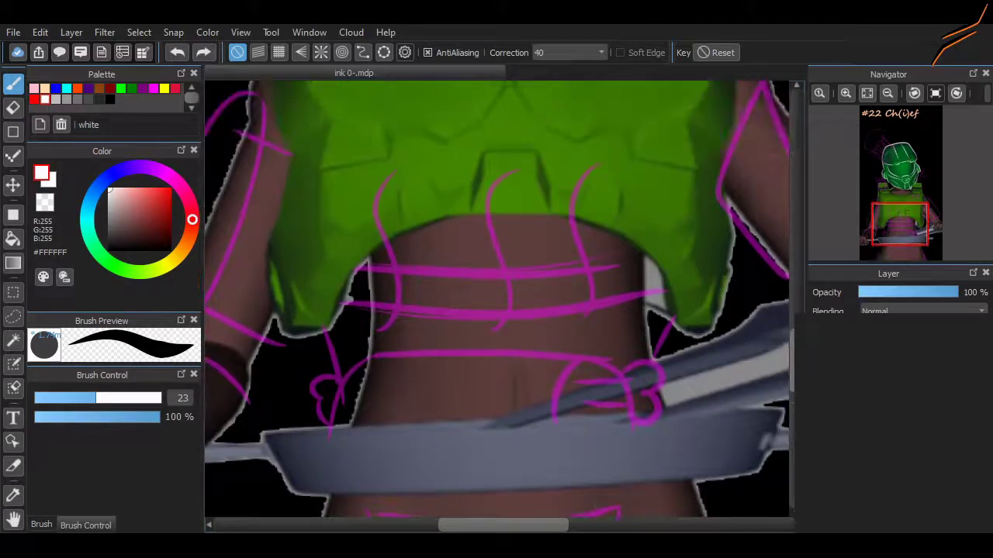
scroll(481, 453, "left", 3)
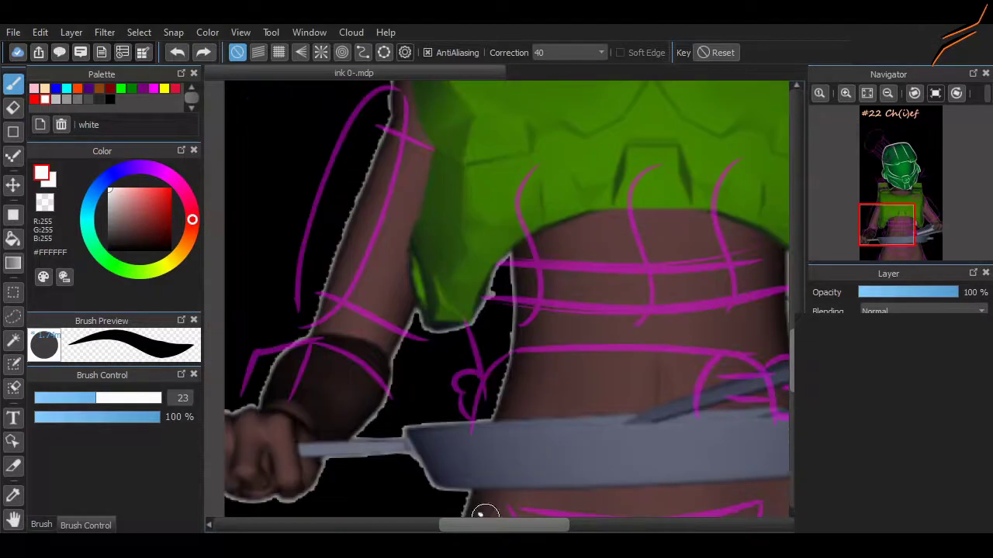
scroll(481, 454, "up", 10)
scroll(481, 453, "left", 4)
scroll(755, 397, "right", 3)
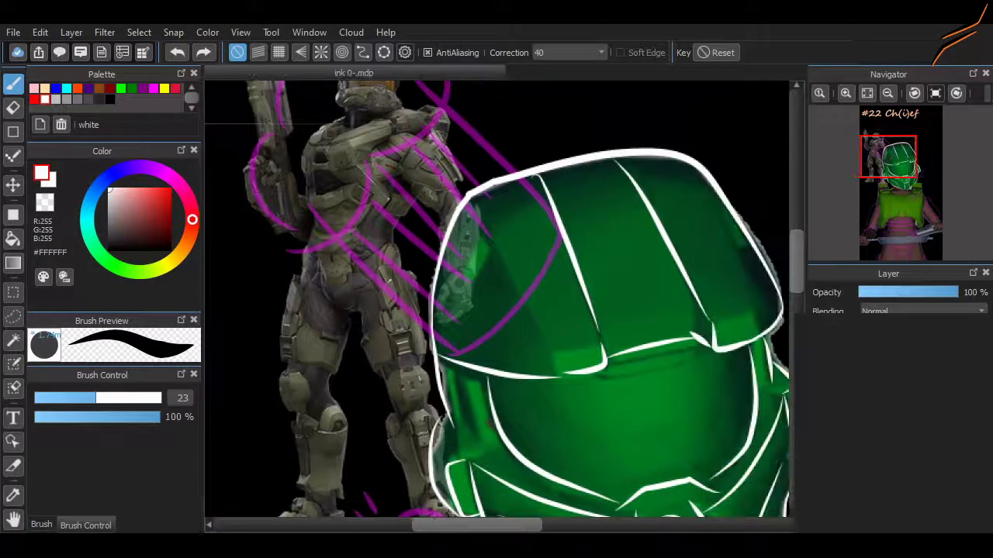
scroll(756, 397, "down", 12)
scroll(455, 466, "up", 2)
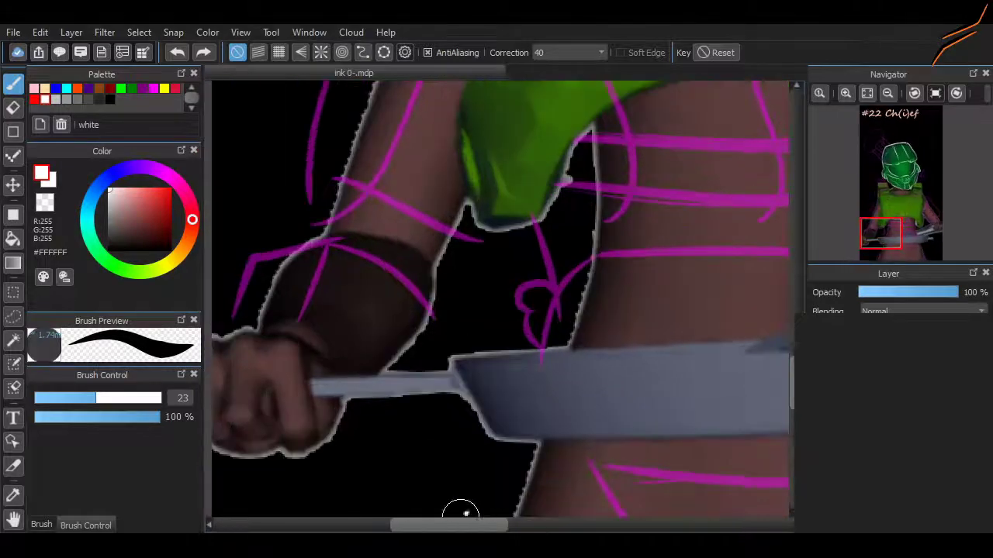
mouse_move(268, 346)
left_mouse_down()
mouse_move(283, 421)
mouse_move(311, 399)
mouse_move(304, 364)
left_mouse_up()
left_click_drag(226, 368, 258, 447)
key("ctrl+z")
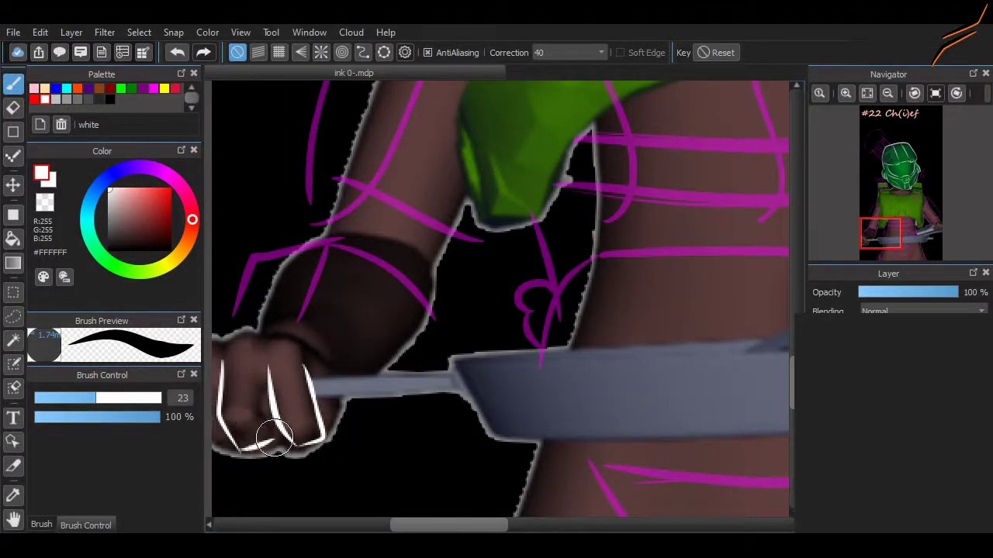
key("bracketleft")
left_click_drag(302, 358, 217, 345)
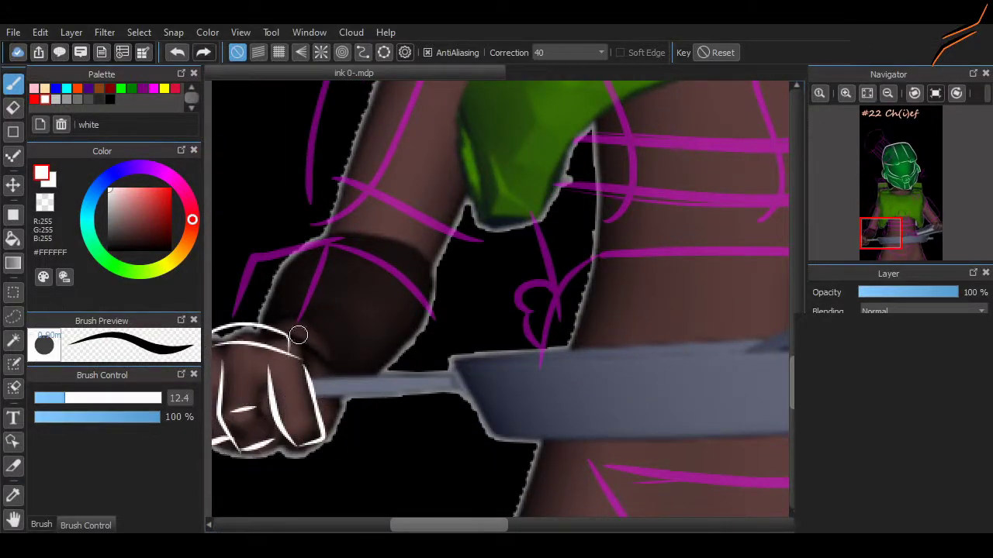
Step: Ink the frying pan's handle from the fist to the pan and the pan's edge beside it
scroll(323, 423, "right", 2)
left_click_drag(271, 383, 419, 375)
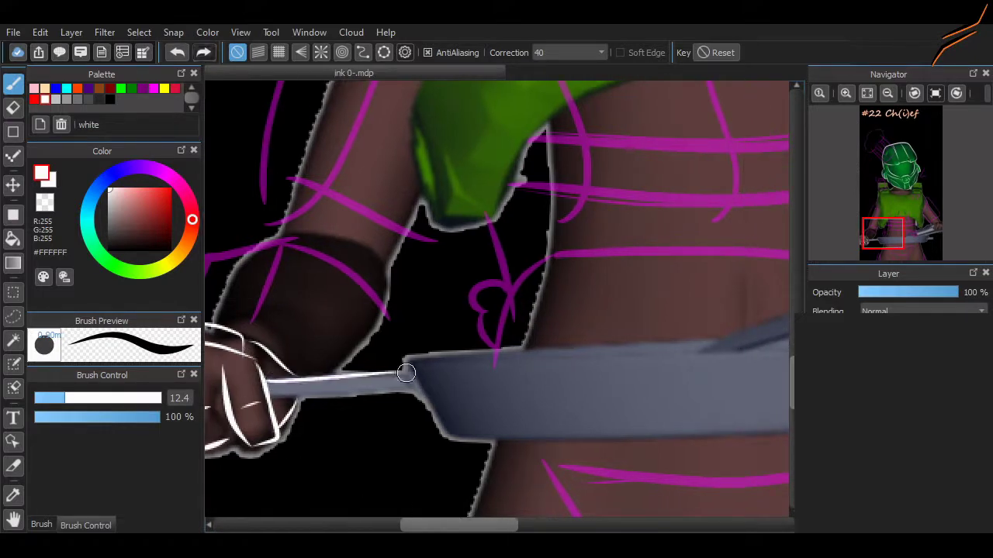
key("ctrl+z")
mouse_move(259, 384)
left_mouse_down()
mouse_move(425, 391)
mouse_move(446, 433)
mouse_move(425, 391)
left_mouse_up()
key("ctrl+z")
left_click_drag(347, 394, 416, 392)
scroll(415, 391, "right", 5)
scroll(560, 403, "down", 8)
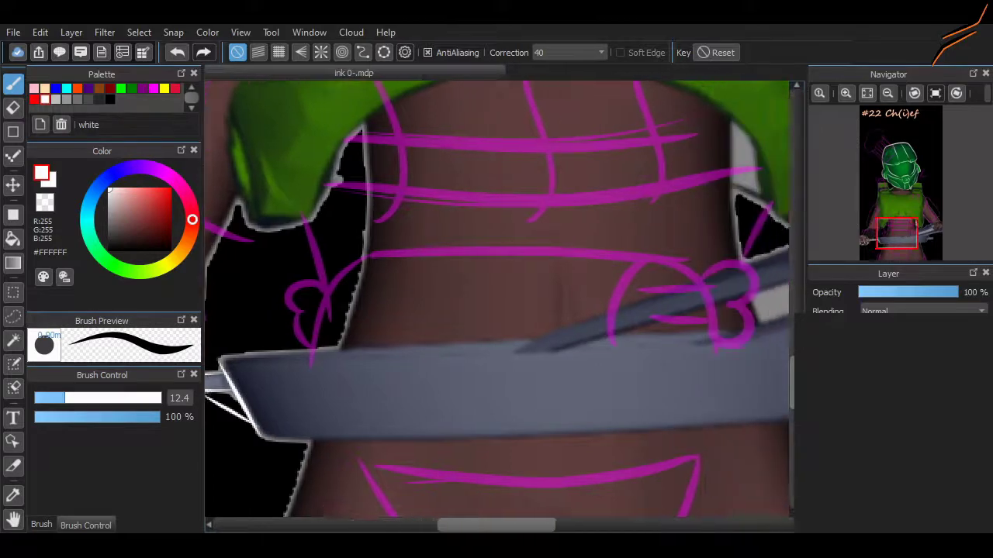
scroll(448, 434, "up", 5)
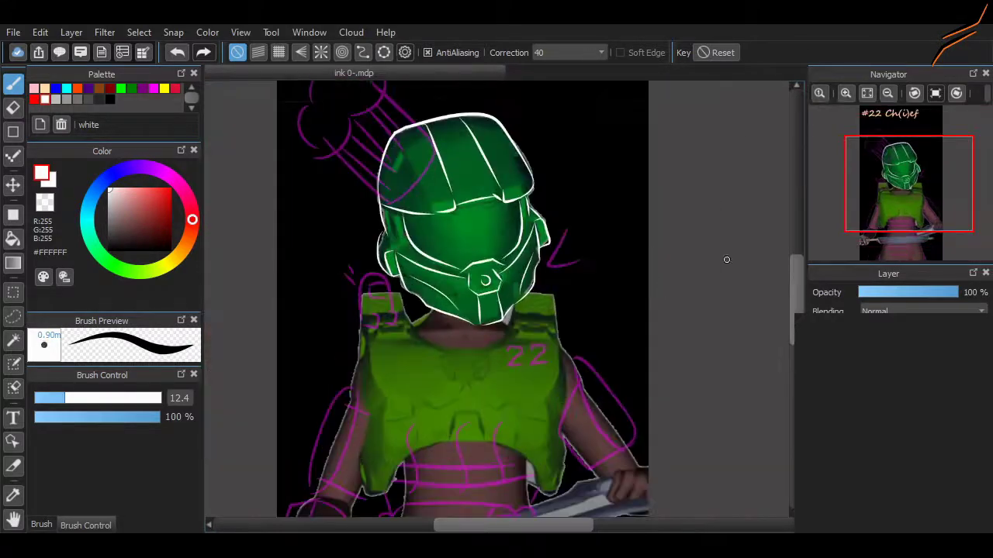
Step: Ink the frying pan's bottom edge, its long front rim and the slanted edge at its far end in white
scroll(448, 434, "down", 3)
scroll(448, 434, "up", 2)
scroll(448, 434, "left", 2)
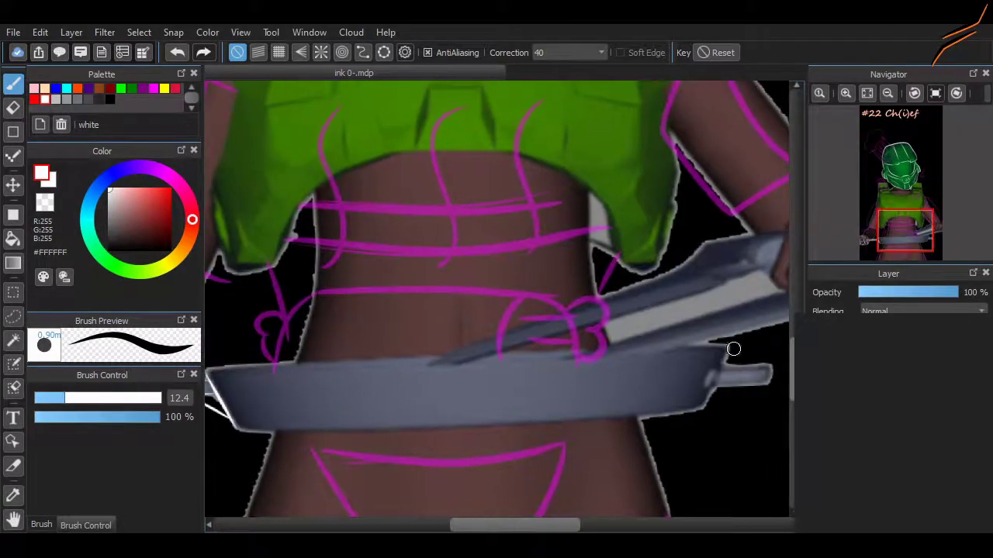
left_click_drag(236, 431, 682, 392)
key("ctrl+z")
left_click_drag(237, 432, 706, 403)
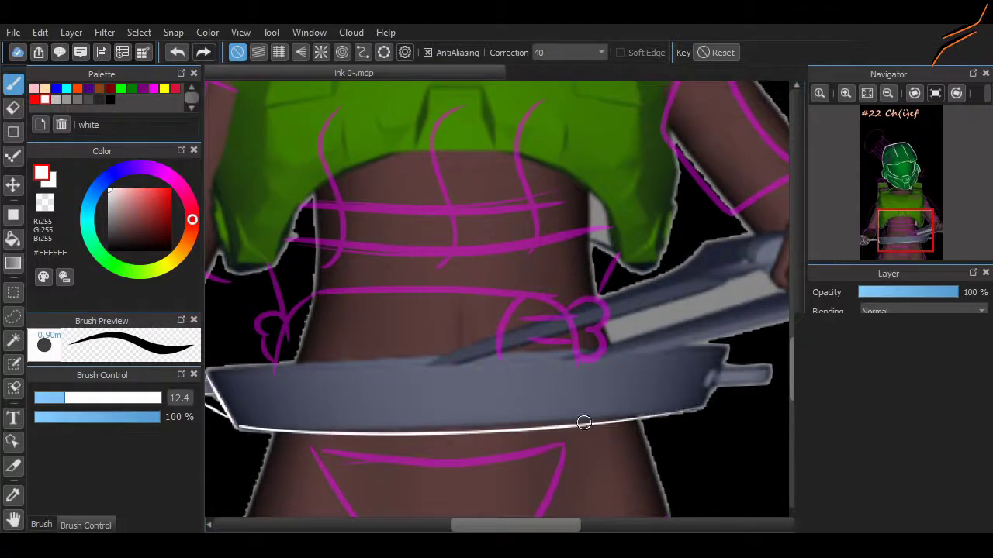
left_click_drag(211, 374, 721, 351)
key("ctrl+z")
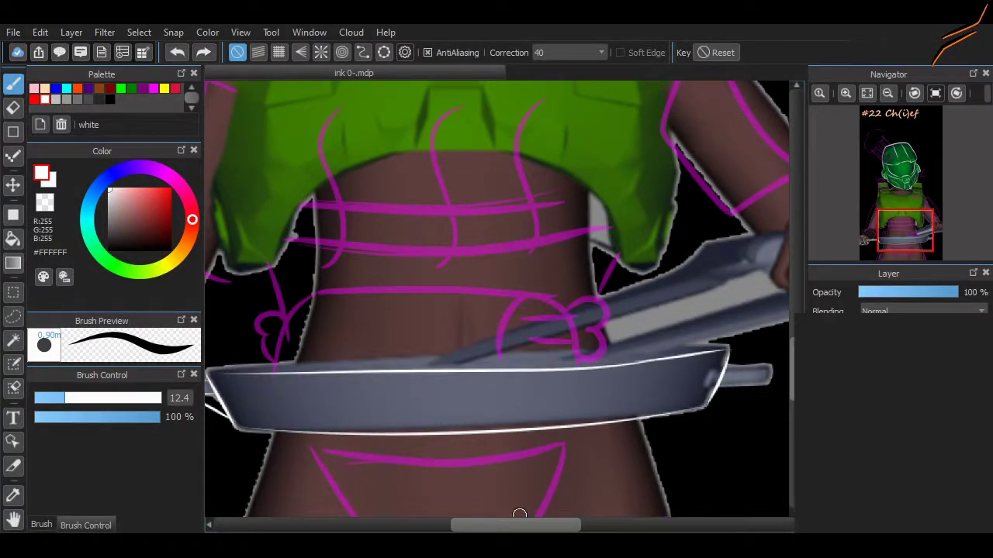
Step: Ink the two hook-shaped feet of the small rounded figure on the shoulder plate in red, using Pen sharp 2 big at size 23
scroll(367, 390, "up", 1)
scroll(438, 430, "down", 5)
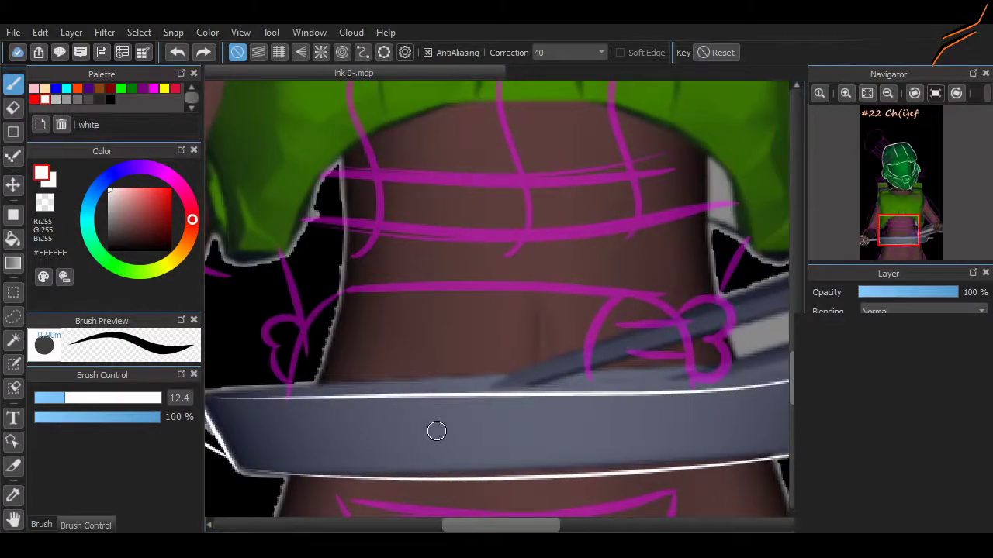
scroll(456, 245, "up", 4)
scroll(457, 245, "down", 4)
scroll(321, 288, "up", 5)
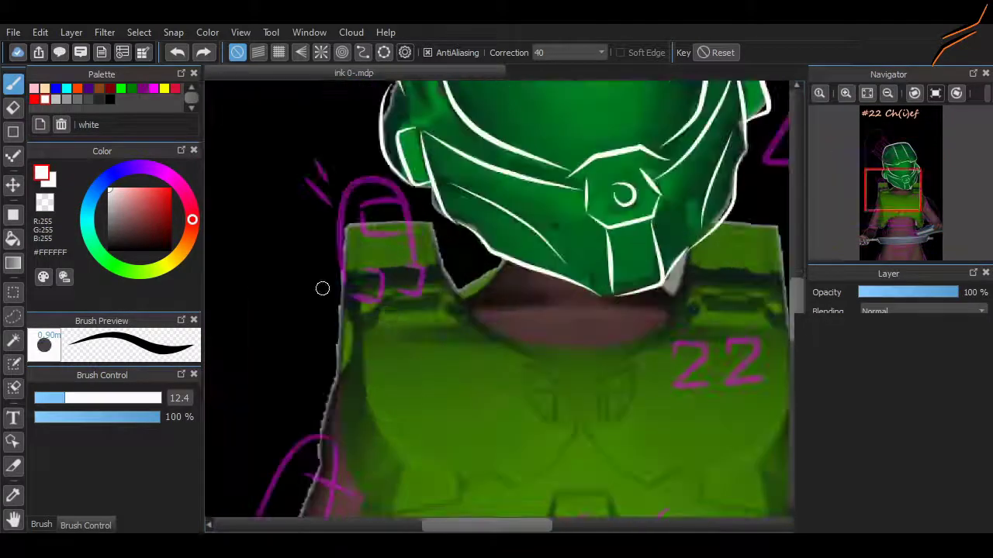
key("x")
scroll(321, 287, "up", 1)
scroll(480, 322, "down", 1)
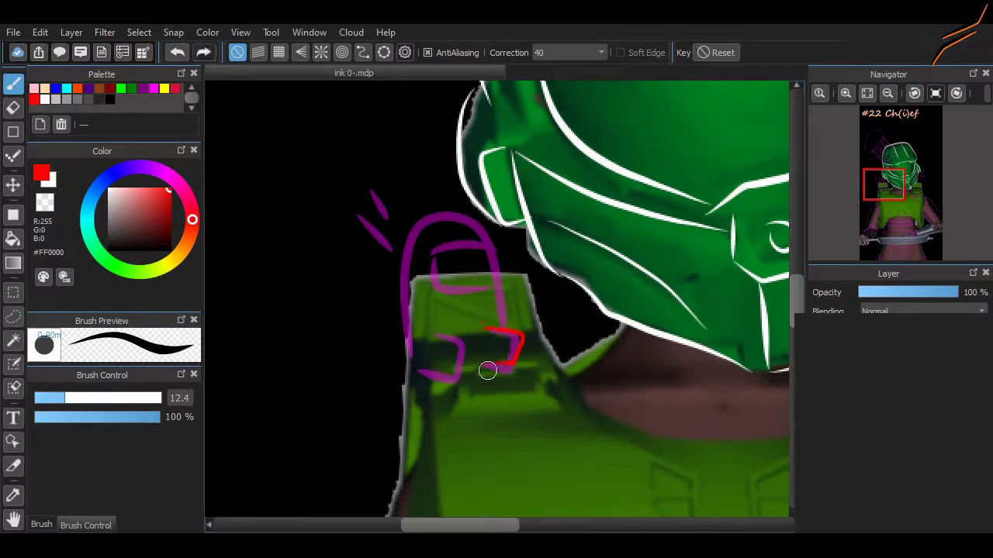
left_click(41, 525)
left_click(107, 423)
left_click_drag(490, 332, 486, 364)
left_click(85, 525)
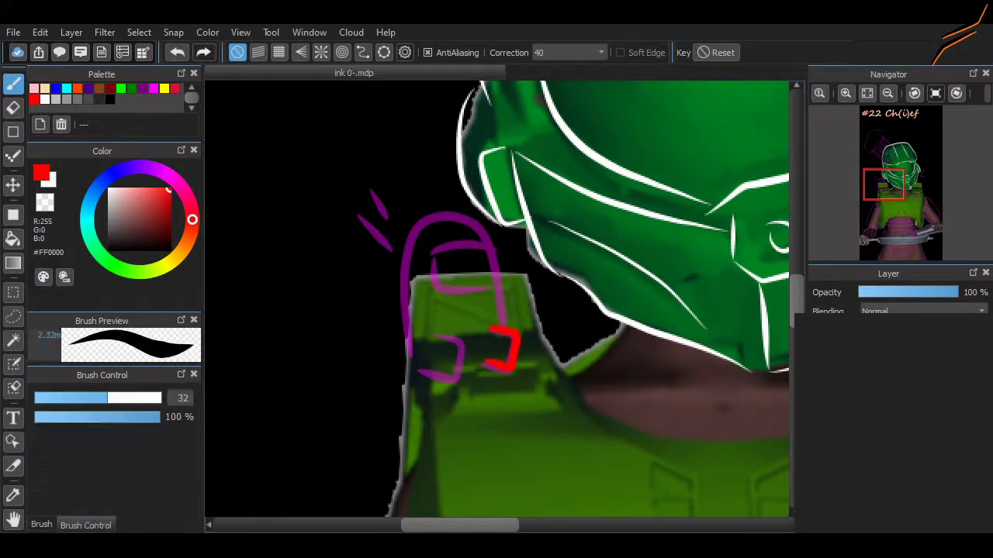
mouse_move(514, 330)
left_mouse_down()
mouse_move(489, 337)
mouse_move(485, 366)
left_mouse_up()
left_click_drag(439, 333, 434, 374)
Step: Ink the rounded body outline of the small shoulder figure in red, as one arch running over its top between the two feet
left_click_drag(419, 365, 423, 224)
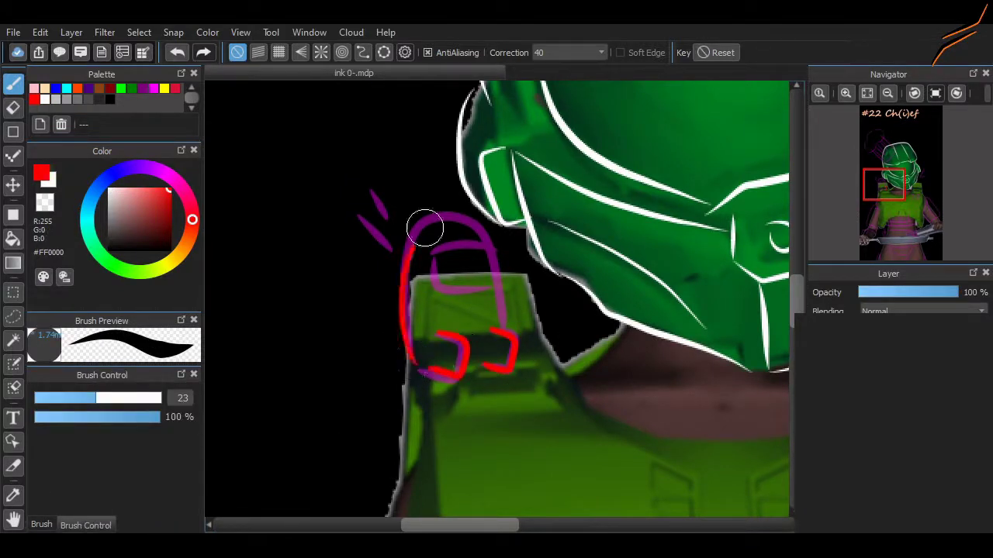
key("ctrl+z")
mouse_move(409, 268)
left_mouse_down()
mouse_move(492, 273)
mouse_move(513, 335)
left_mouse_up()
key("ctrl+z")
left_click_drag(390, 318, 517, 335)
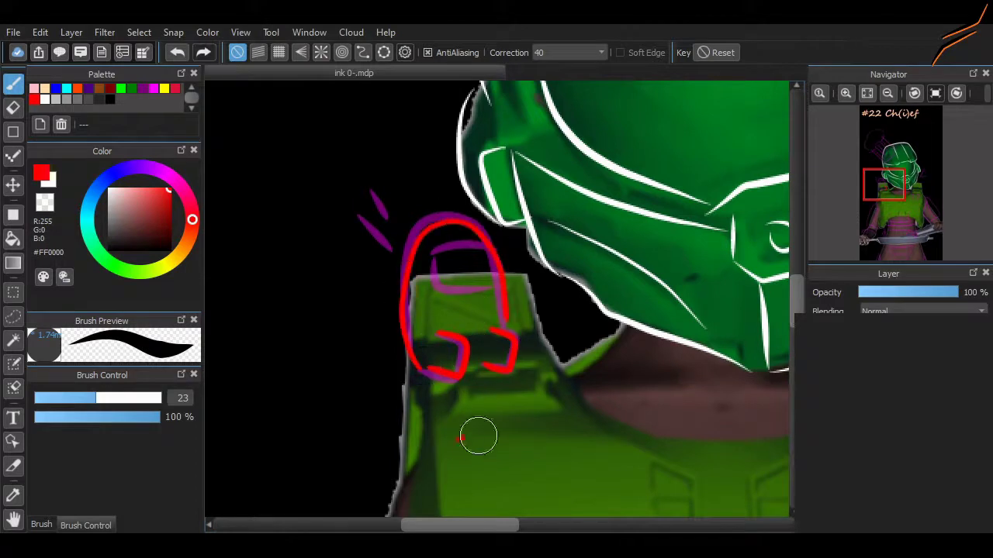
Step: Ink the small shoulder figure's visor in white and three short dashes beside its head
scroll(494, 283, "up", 3)
mouse_move(404, 230)
left_mouse_down()
mouse_move(485, 221)
mouse_move(406, 282)
mouse_move(504, 272)
left_mouse_up()
key("ctrl+z")
key("ctrl+y")
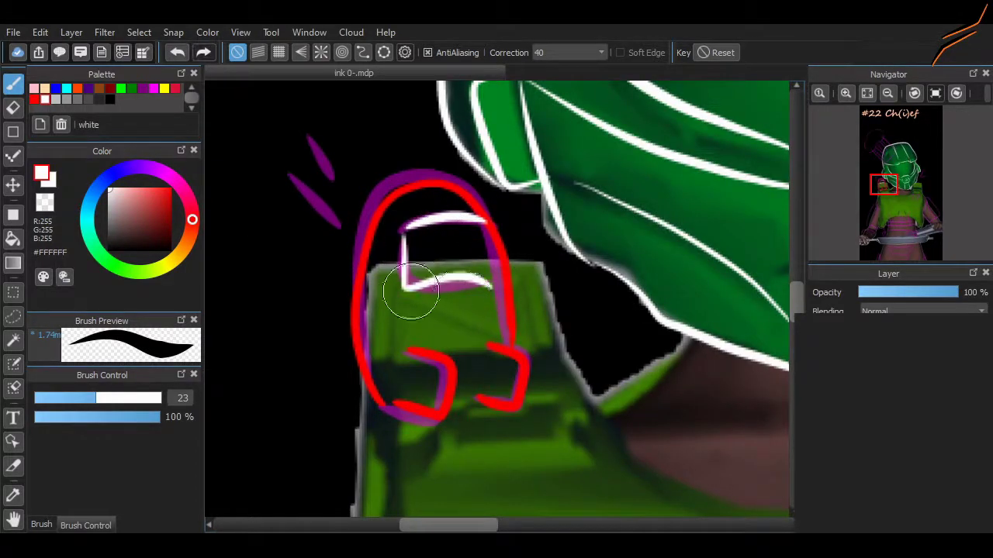
key("ctrl+z")
key("ctrl+y")
left_click_drag(295, 223, 348, 250)
left_click_drag(309, 180, 358, 223)
left_click_drag(332, 159, 355, 196)
Step: Ink the ham shape above the pan in red with the 12.4 Pen (Sharp) brush: outer contour, curved cut end and crosshatch lines
scroll(406, 286, "down", 4)
scroll(406, 286, "down", 3)
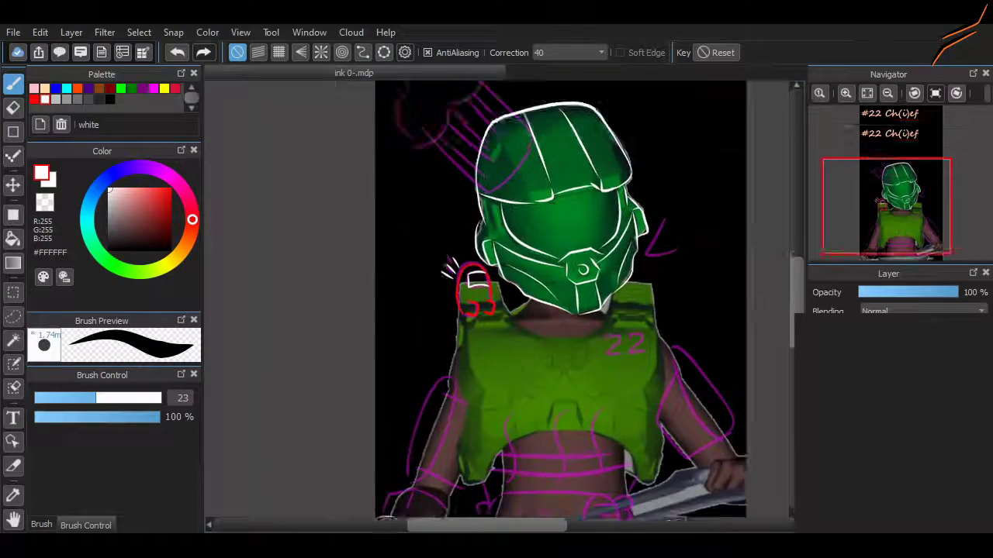
scroll(483, 359, "up", 3)
scroll(483, 359, "down", 3)
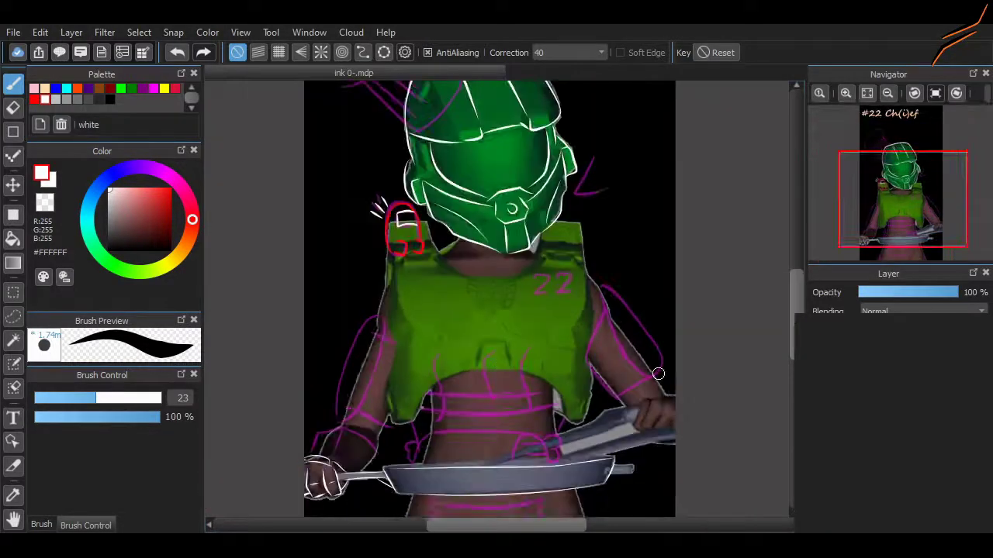
scroll(484, 359, "up", 4)
left_click(41, 525)
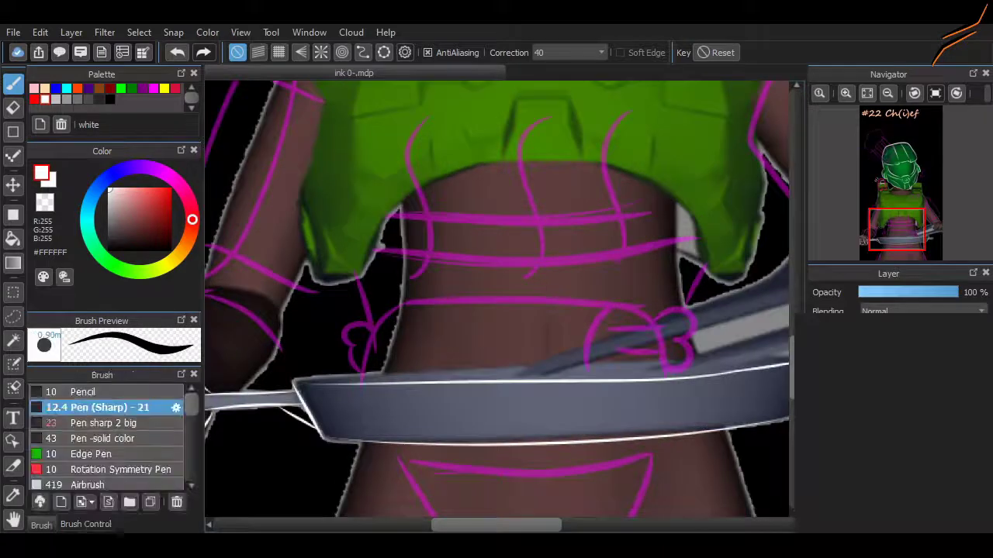
scroll(446, 385, "up", 1)
key("x")
left_click_drag(593, 345, 508, 346)
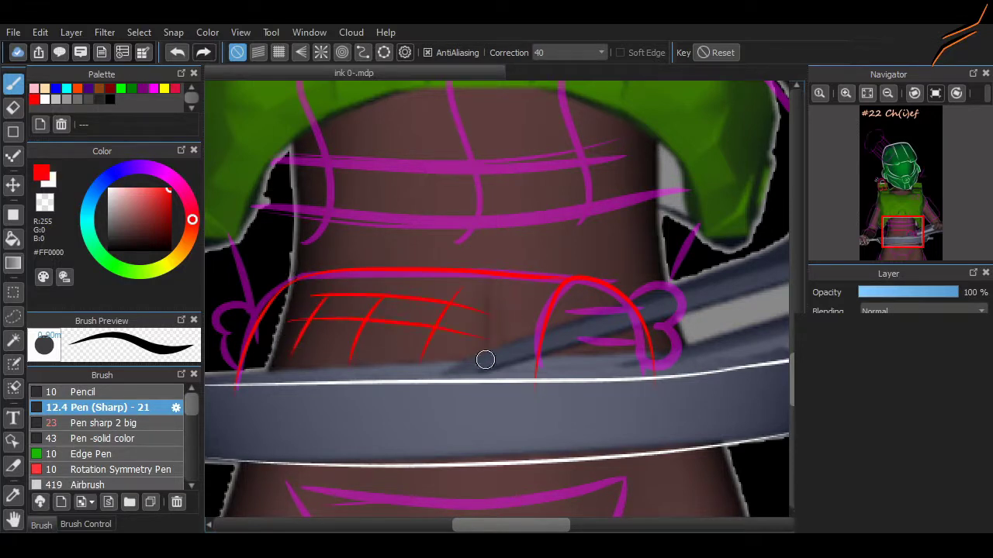
Step: Ink the ham's bone ends on both sides in white and erase the red line overlapping the pan's rim
scroll(485, 359, "left", 2)
scroll(564, 321, "right", 3)
left_click_drag(572, 352, 564, 323)
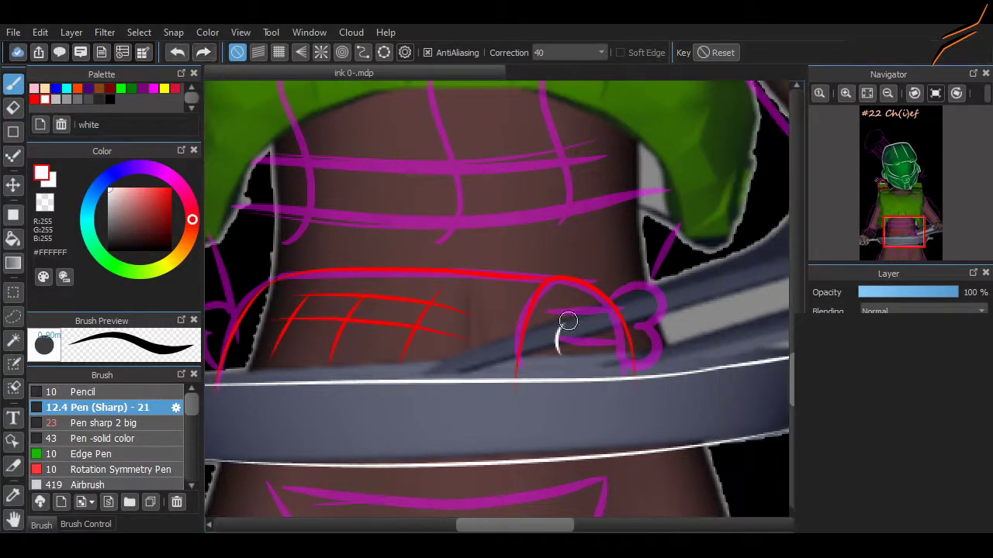
scroll(538, 512, "left", 3)
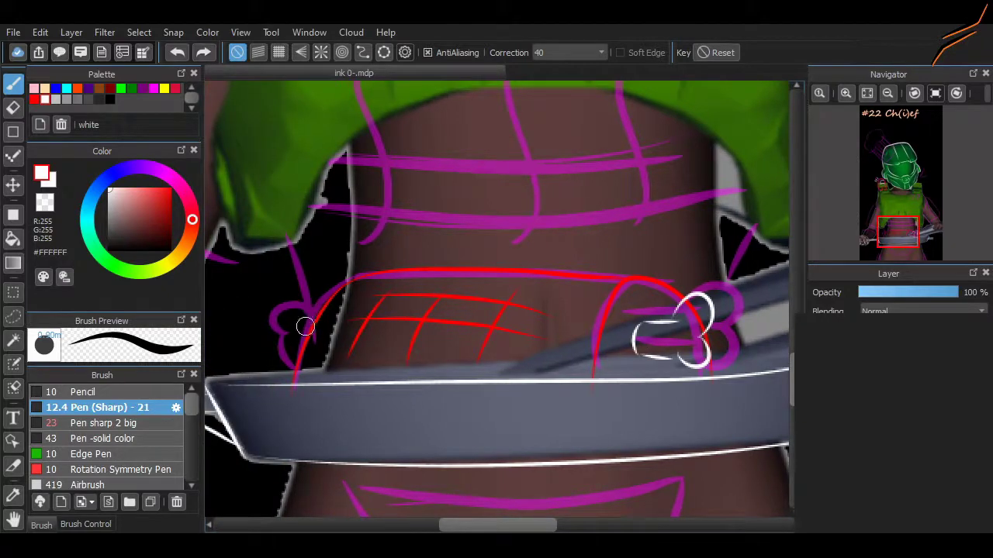
key("e")
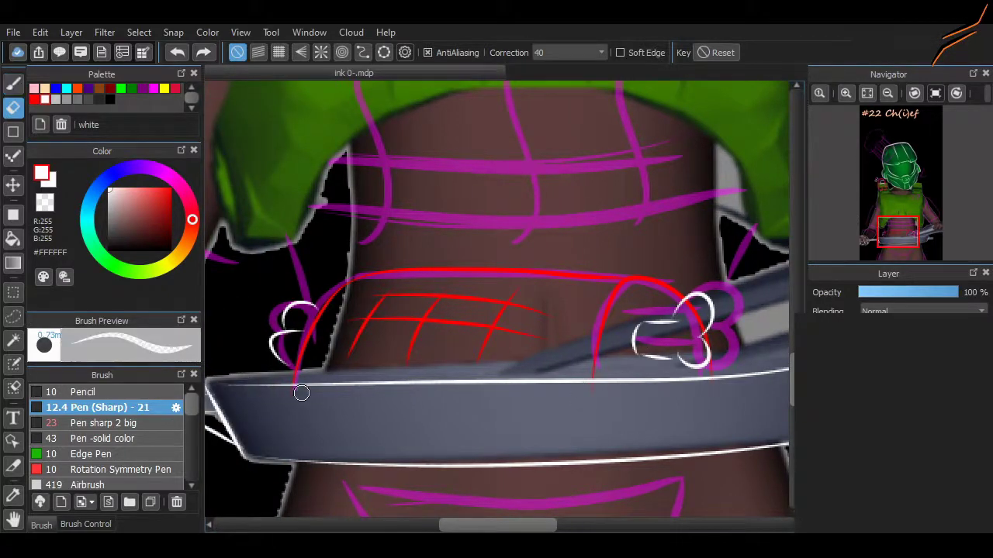
scroll(321, 436, "down", 3)
key("b")
scroll(434, 403, "up", 3)
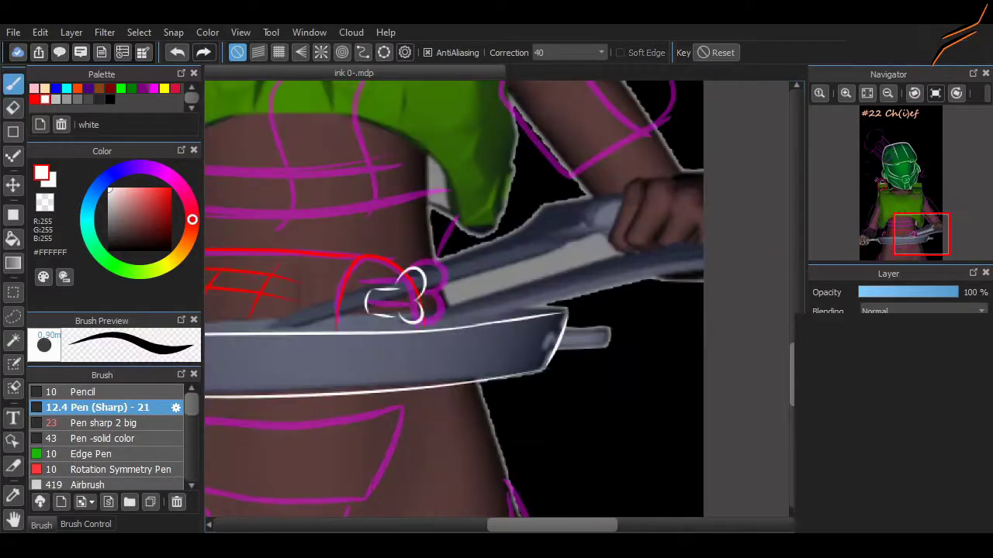
scroll(496, 302, "down", 4)
scroll(419, 302, "up", 3)
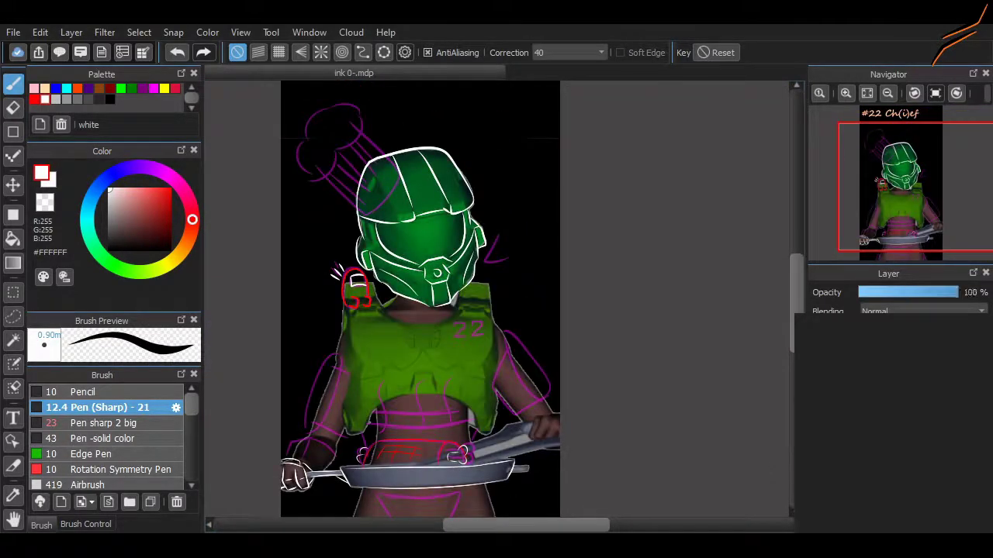
scroll(384, 324, "up", 3)
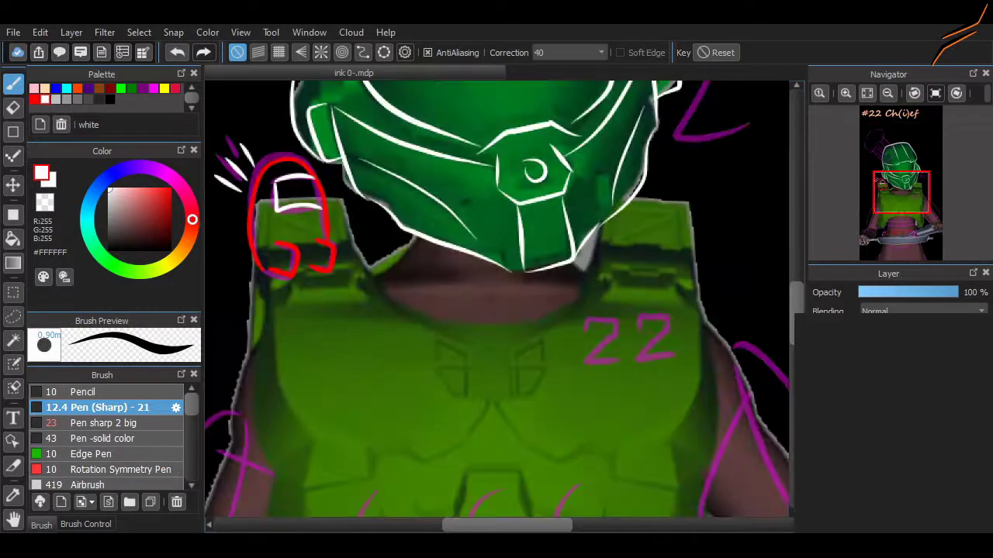
scroll(496, 299, "down", 5)
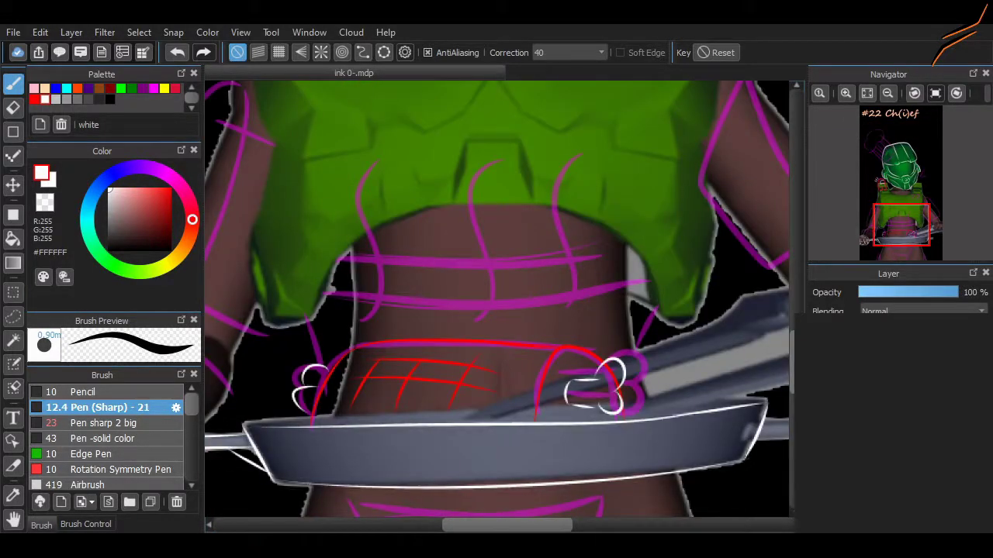
scroll(497, 298, "up", 5)
key("v")
scroll(497, 298, "down", 2)
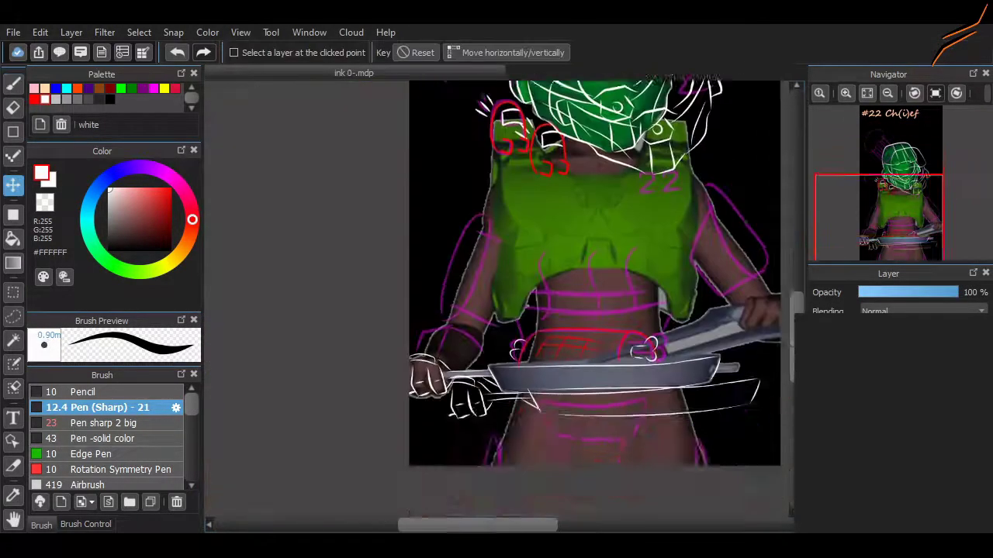
scroll(595, 297, "up", 3)
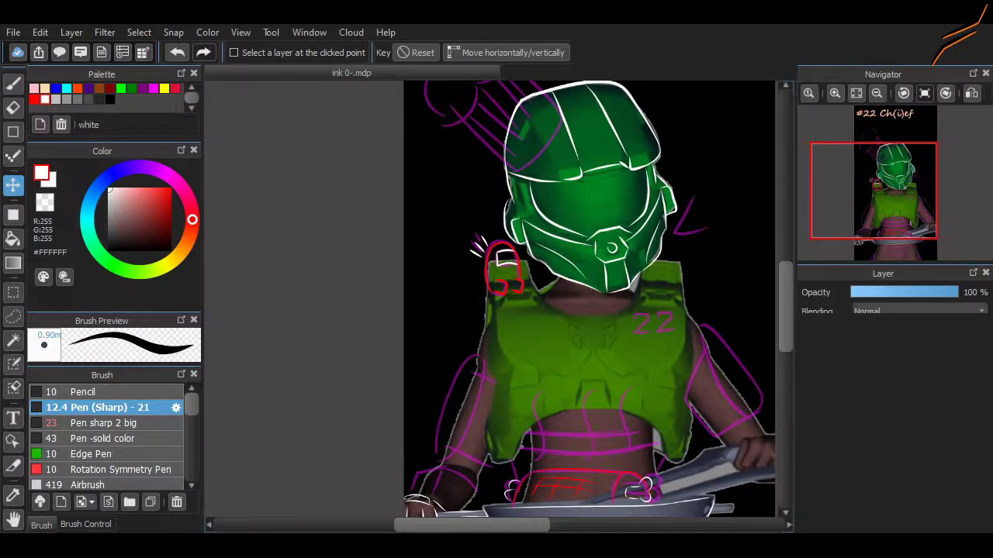
scroll(384, 184, "up", 5)
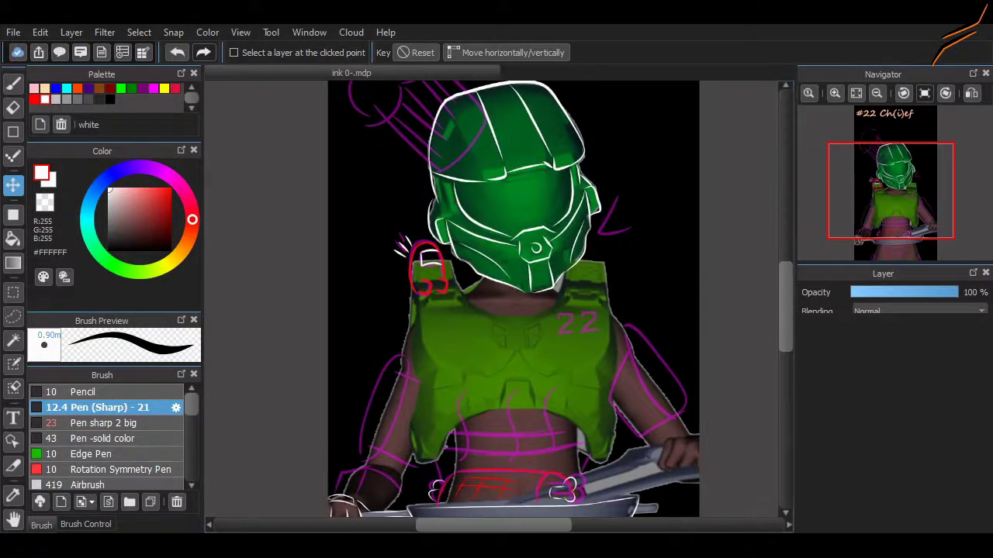
Step: Ink the helmet's extra panel line from crown to brim on the chef-hat side, plus the small tabs above the brim
key("b")
left_click_drag(396, 149, 470, 312)
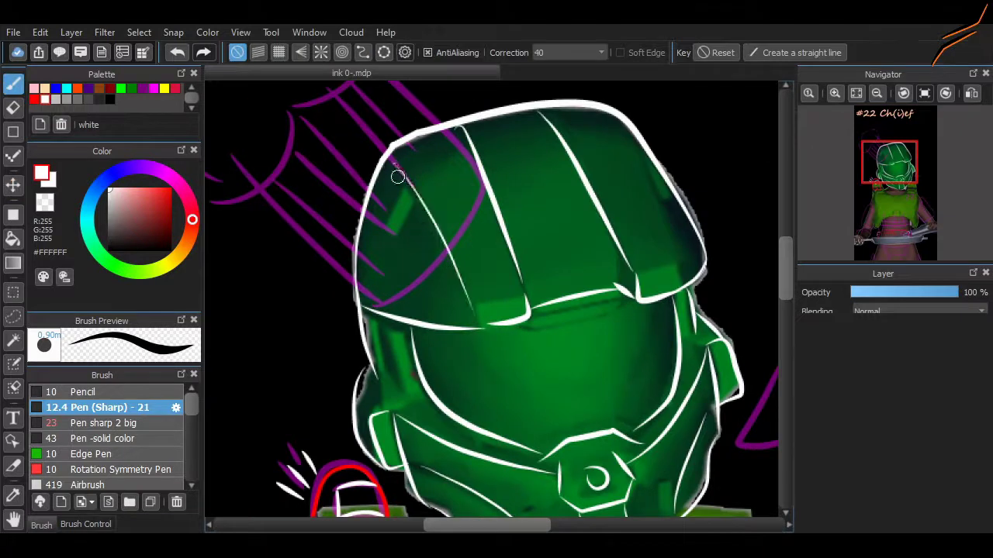
key("ctrl+z")
left_click_drag(396, 149, 473, 318)
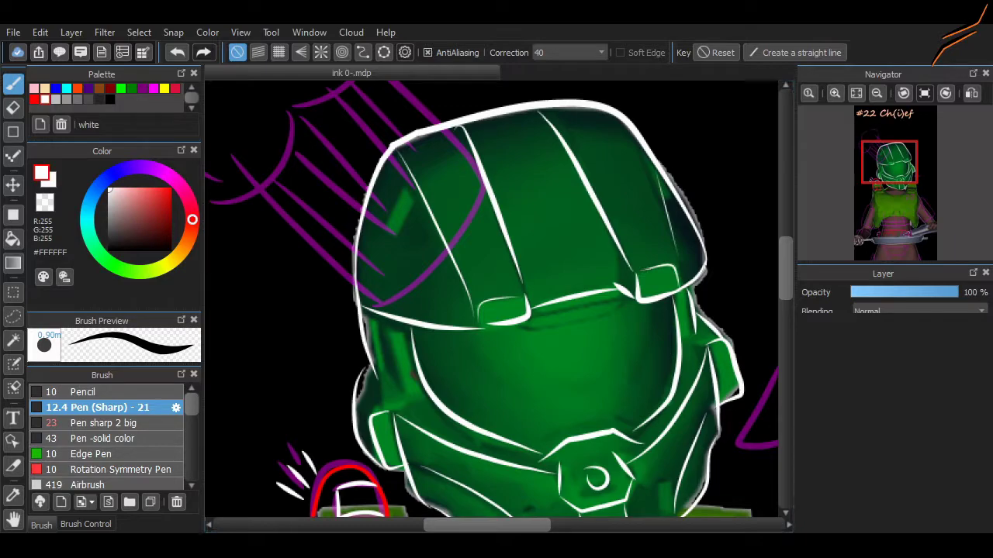
Step: Ink the long lower edge of the weapon's grey plate behind the pan, from the ham bone to the gripping hand
scroll(496, 299, "down", 10)
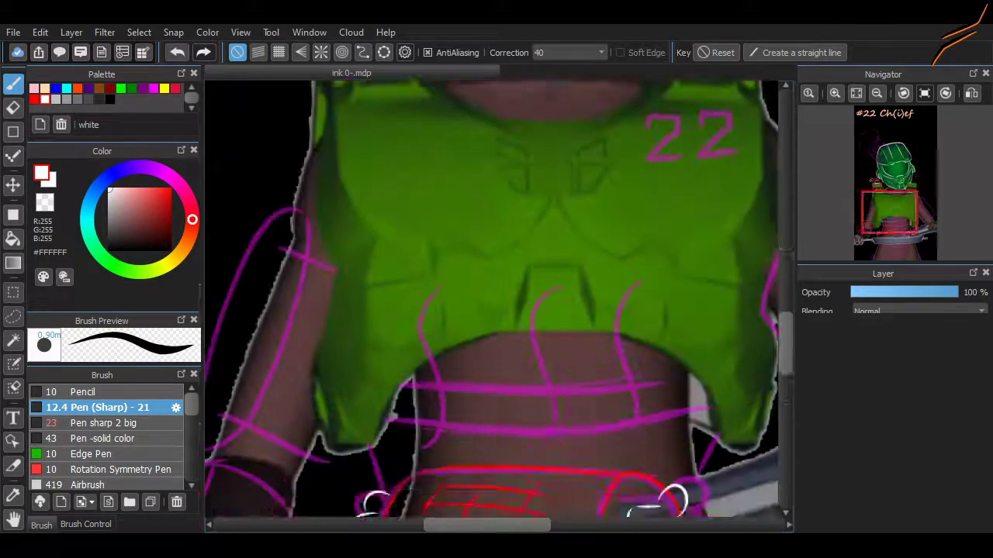
scroll(526, 342, "down", 4)
scroll(526, 342, "up", 4)
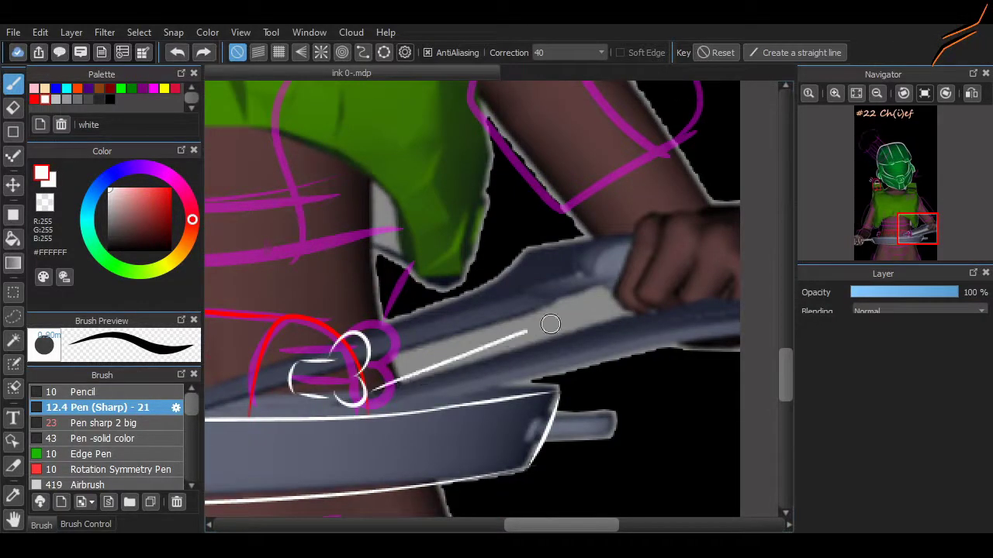
key("ctrl+z")
scroll(468, 256, "up", 2)
key("e")
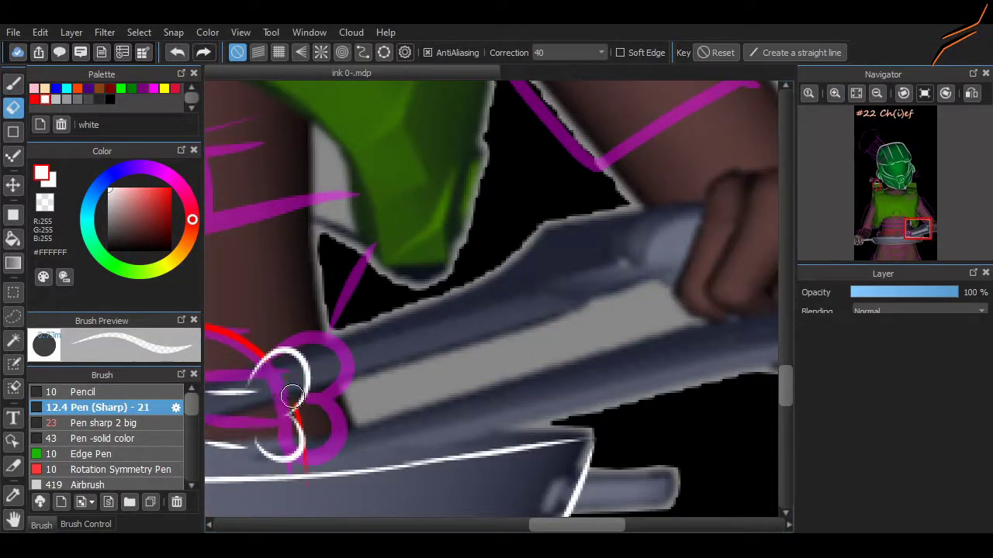
key("p")
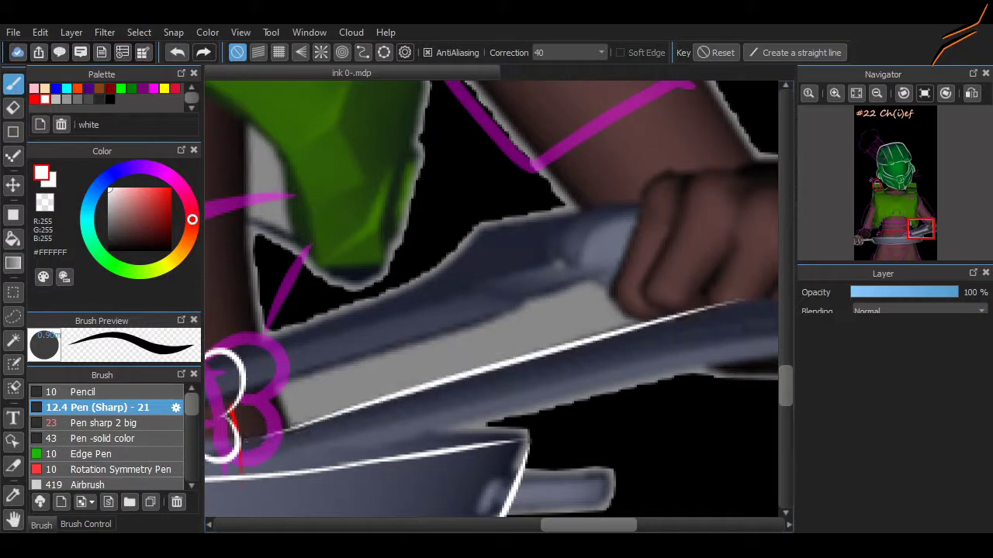
left_click(573, 297, "shift")
key("ctrl+z")
Step: Ink the fingers, rounded knuckles and back of the hand gripping the weapon behind the pan
mouse_move(475, 208)
left_mouse_down()
mouse_move(451, 270)
mouse_move(469, 310)
left_mouse_up()
left_click_drag(538, 235, 509, 300)
left_click_drag(589, 268, 570, 297)
left_click_drag(444, 204, 428, 318)
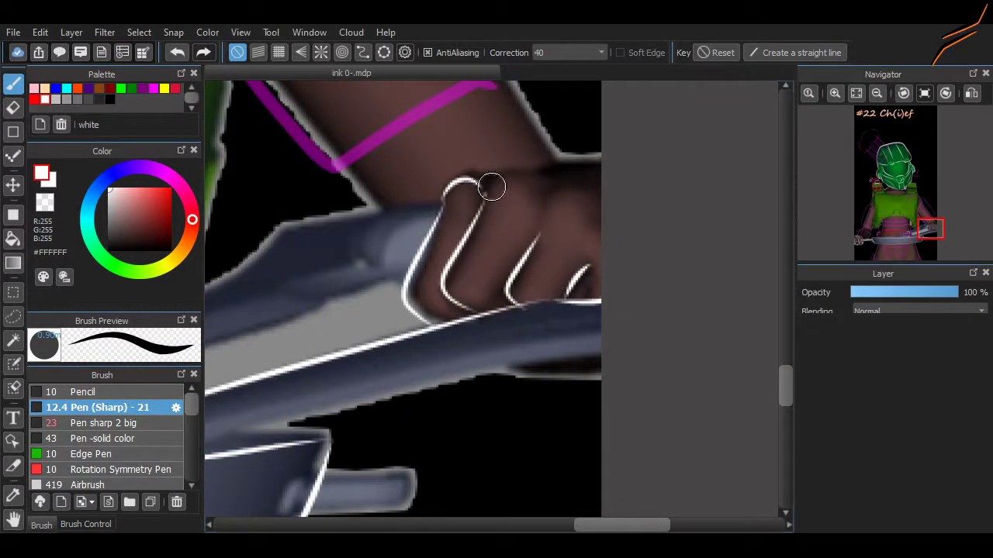
key("ctrl+z")
left_click_drag(525, 170, 602, 159)
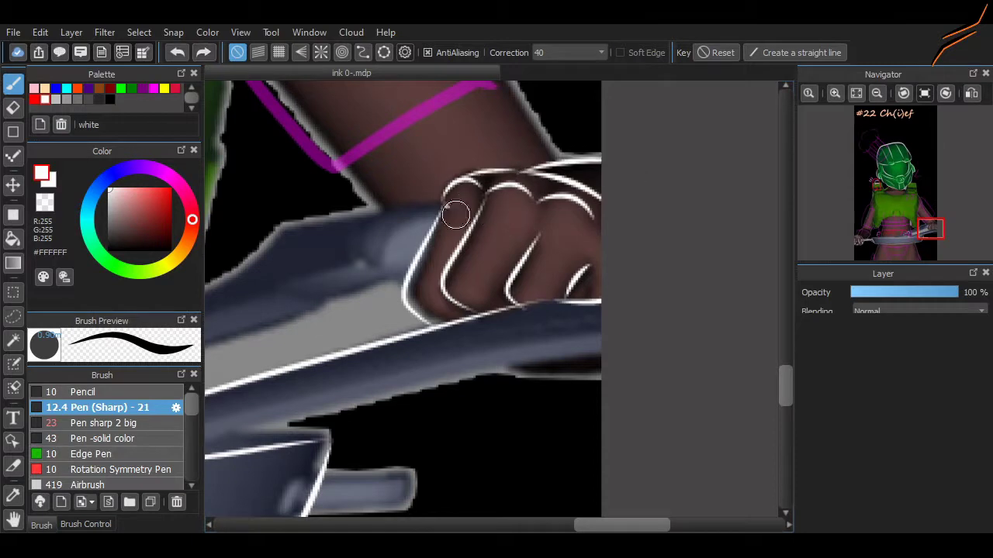
left_click_drag(444, 199, 467, 211)
left_click_drag(541, 215, 598, 221)
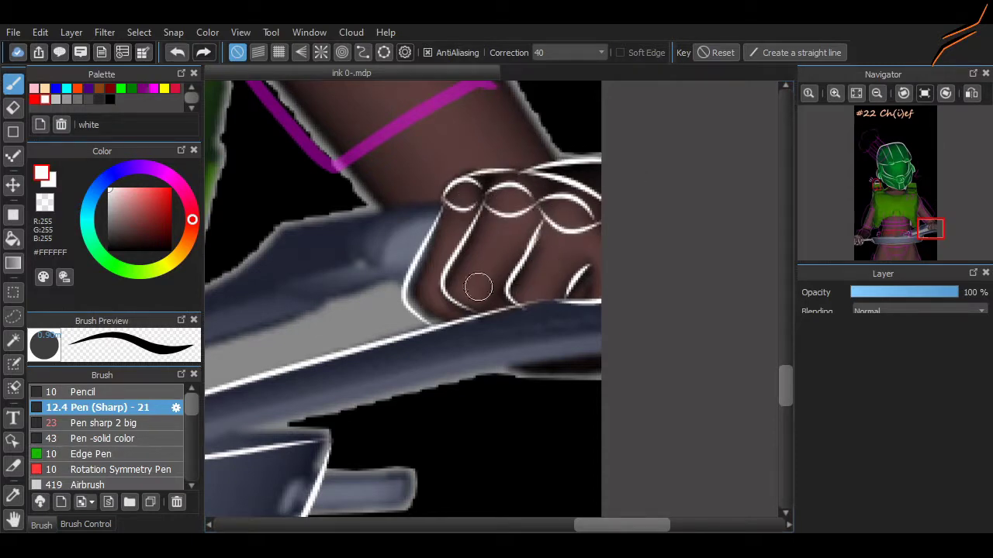
Step: Ink the upper edge of the weapon's grey plate in white, from the ham bone toward the gripping hand
scroll(547, 290, "left", 5)
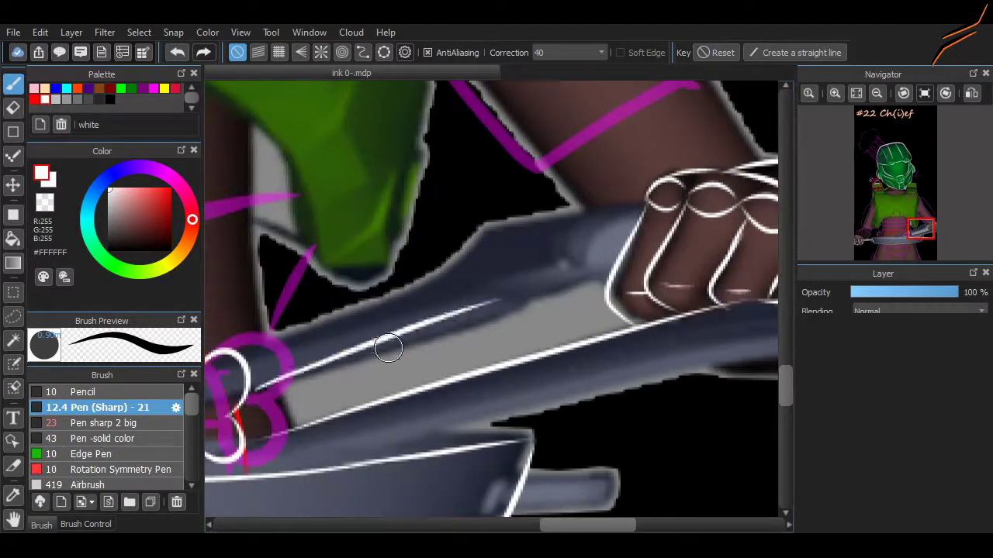
key("ctrl+z")
left_click_drag(256, 386, 512, 310)
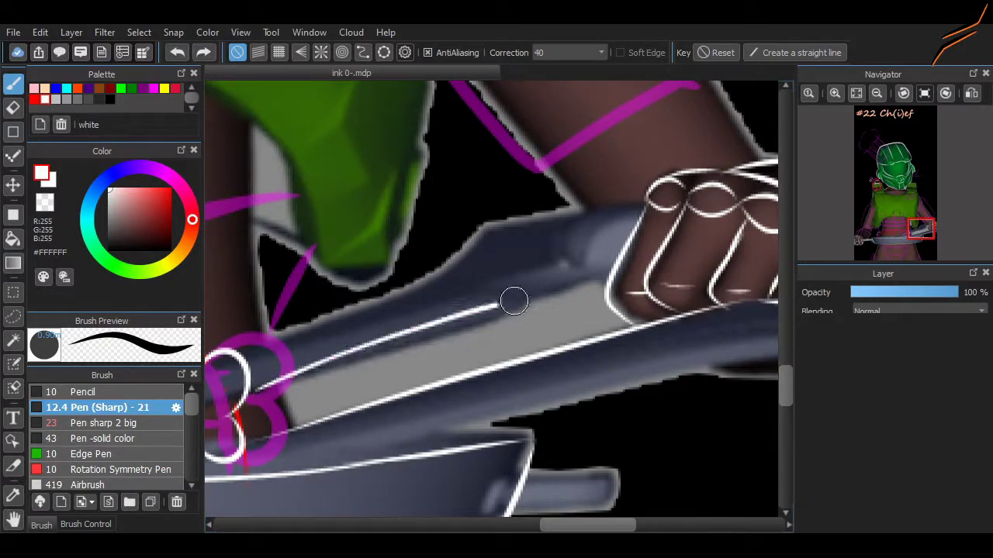
key("ctrl+z")
left_click_drag(254, 386, 513, 312)
left_click_drag(448, 336, 522, 313)
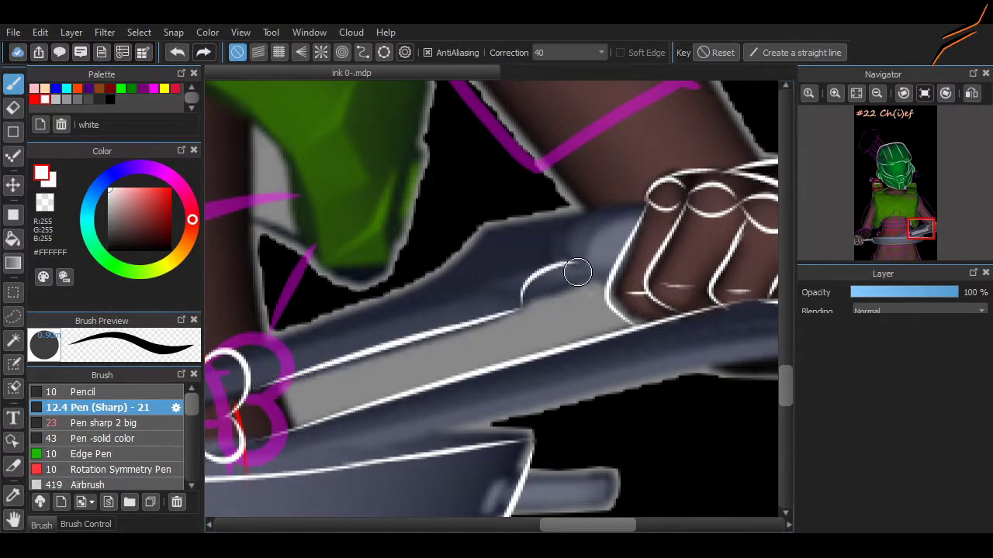
Step: Ink the curved joint beside the gripping fingers and the weapon's upper outline with its angled rise
left_click_drag(628, 214, 593, 272)
key("ctrl+z")
mouse_move(288, 326)
left_mouse_down()
mouse_move(496, 231)
mouse_move(613, 215)
left_mouse_up()
key("ctrl+z")
left_click_drag(454, 267, 508, 226)
key("ctrl+z")
left_click_drag(449, 266, 509, 224)
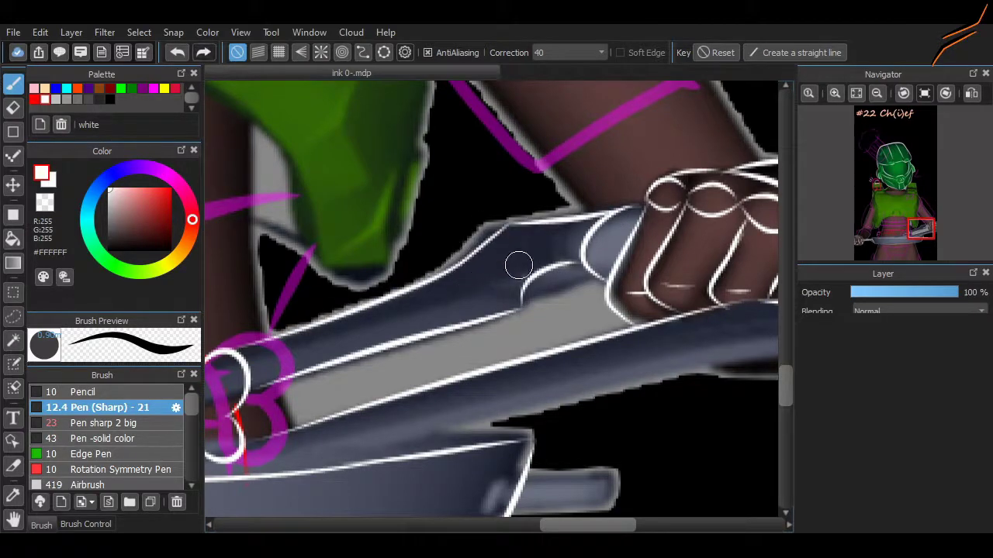
Step: Ink the weapon's long lower outer edge from the pan's rim to beneath the gripping hand
scroll(588, 278, "down", 3)
left_click_drag(353, 282, 717, 208)
key("ctrl+z")
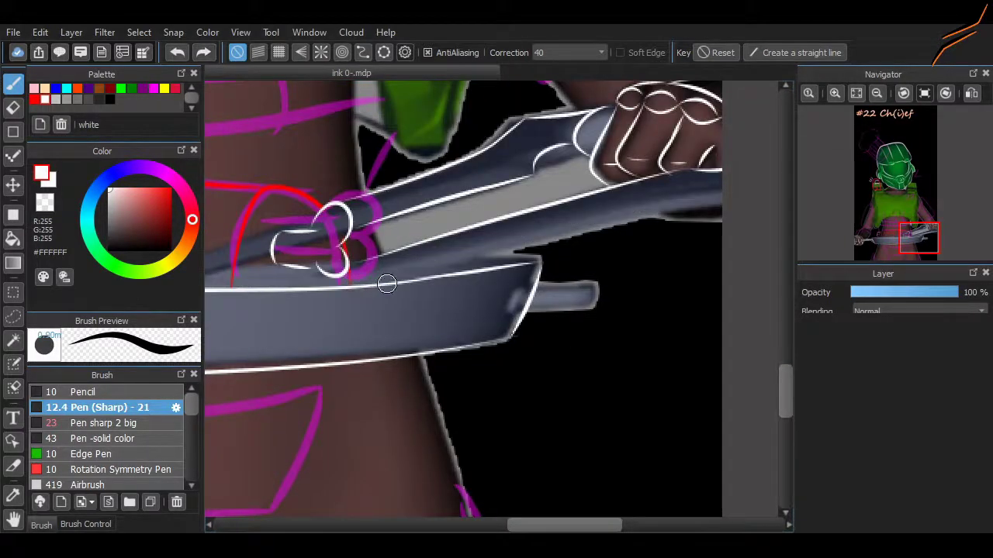
left_click_drag(383, 284, 718, 208)
key("ctrl+z")
left_click_drag(380, 284, 712, 218)
key("ctrl+z")
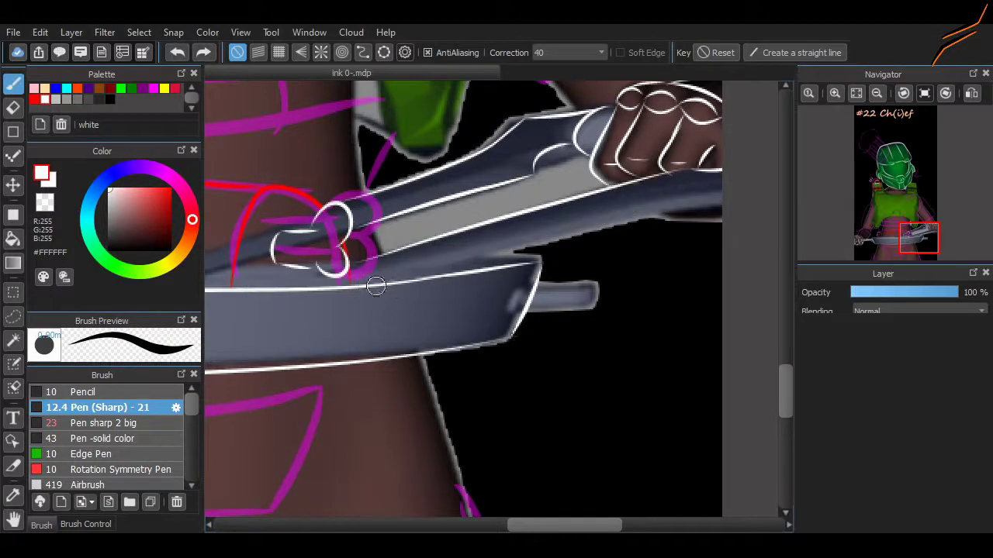
left_click_drag(380, 284, 711, 225)
scroll(551, 306, "up", 3)
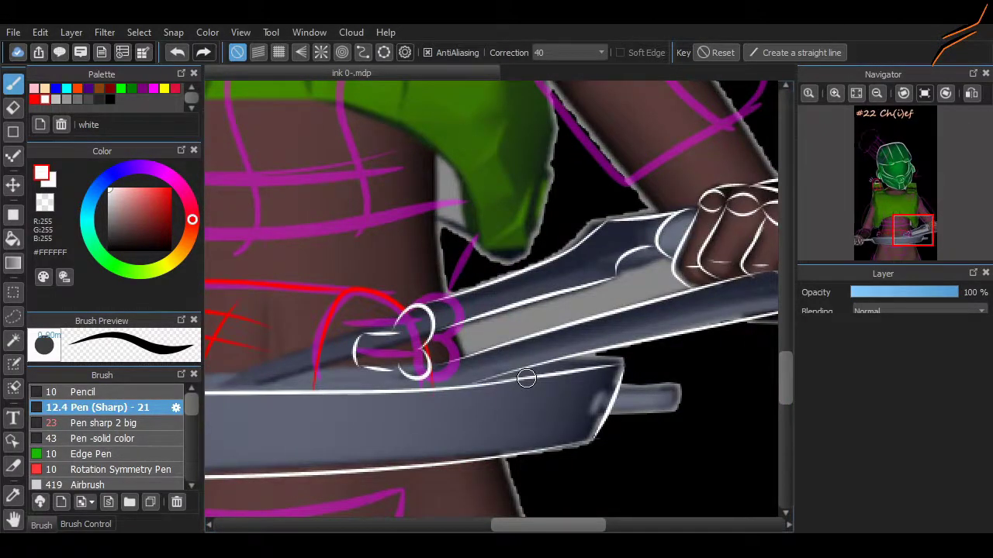
Step: Ink the two small vent shapes near the chest's centre on the side with the 22
scroll(526, 378, "down", 4)
scroll(538, 294, "up", 4)
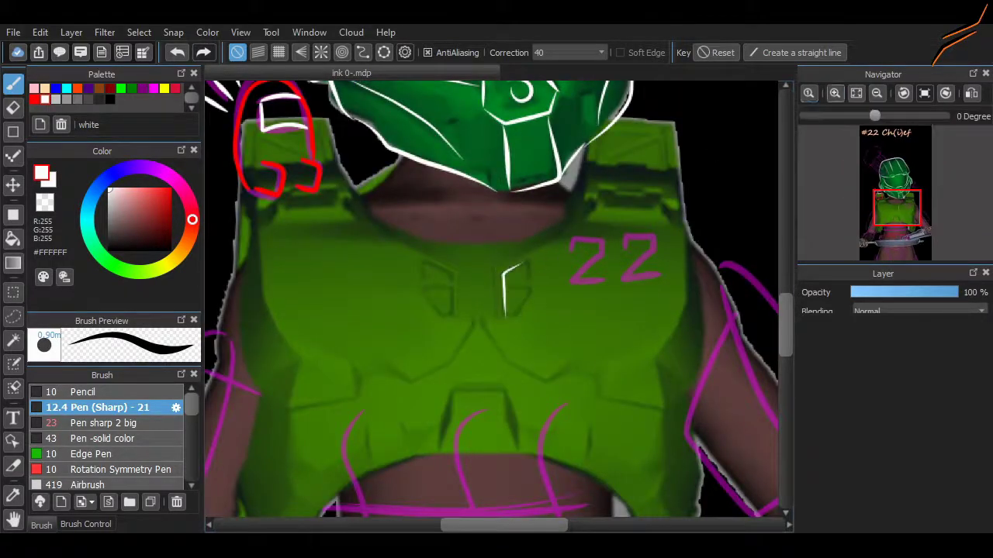
scroll(505, 273, "up", 1)
key("ctrl+z")
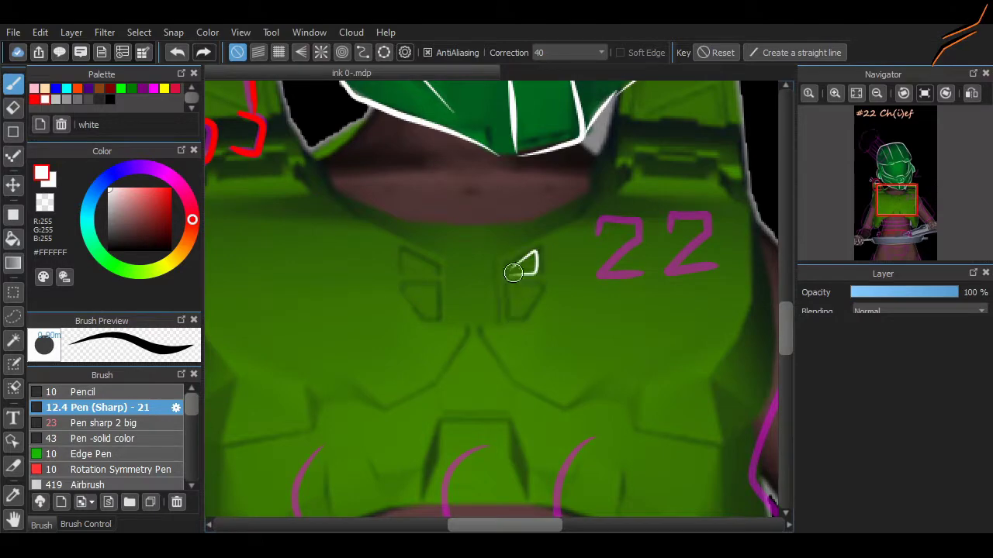
Step: Copy the two small chest vents and place the mirrored copy on the opposite side of the chest
key("m")
left_click_drag(481, 235, 557, 340)
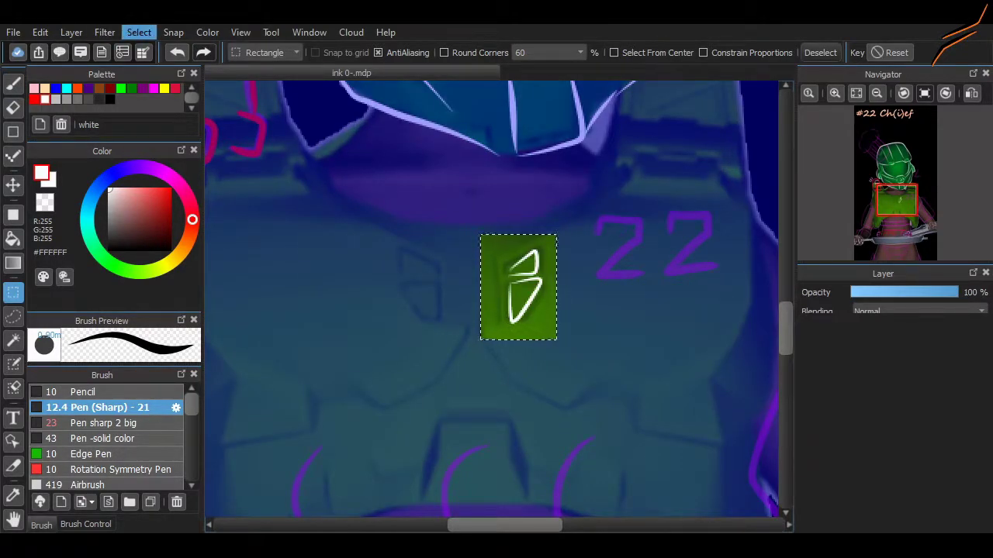
key("ctrl+c")
key("ctrl+v")
key("ctrl+t")
key("Return")
key("ctrl+d")
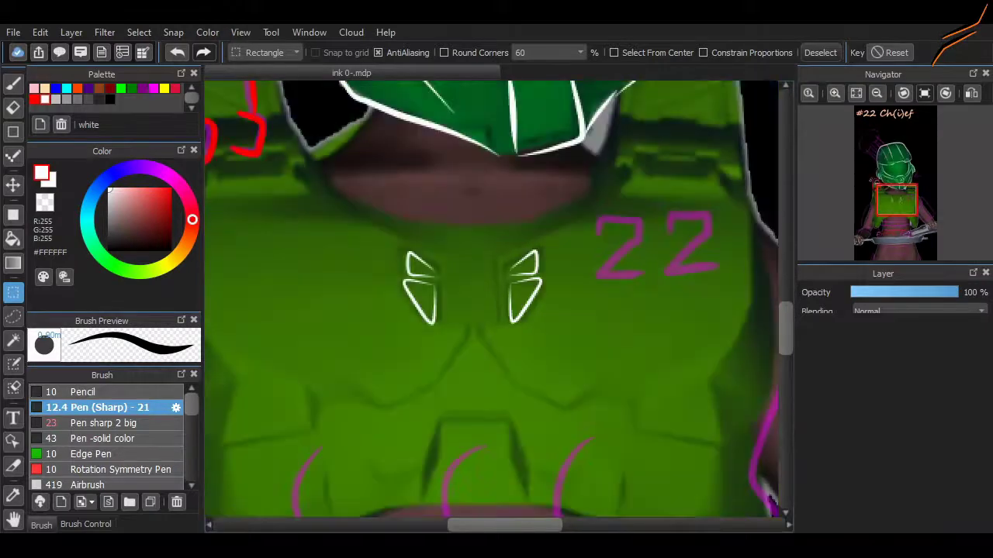
Step: Ink the shoulder strap above the 22 with its diagonal-crossed panel and neck-side edge, plus the bevelled chest-plate top below it
left_click_drag(497, 298, 349, 431)
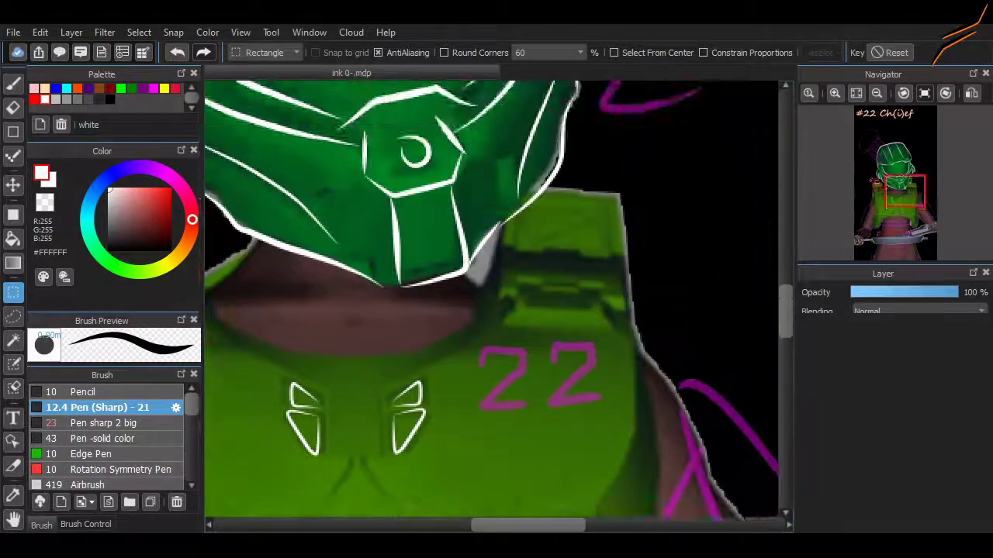
scroll(497, 298, "up", 1)
key("b")
mouse_move(570, 138)
left_mouse_down()
mouse_move(678, 180)
mouse_move(677, 154)
mouse_move(698, 354)
left_mouse_up()
left_click_drag(512, 341, 666, 346)
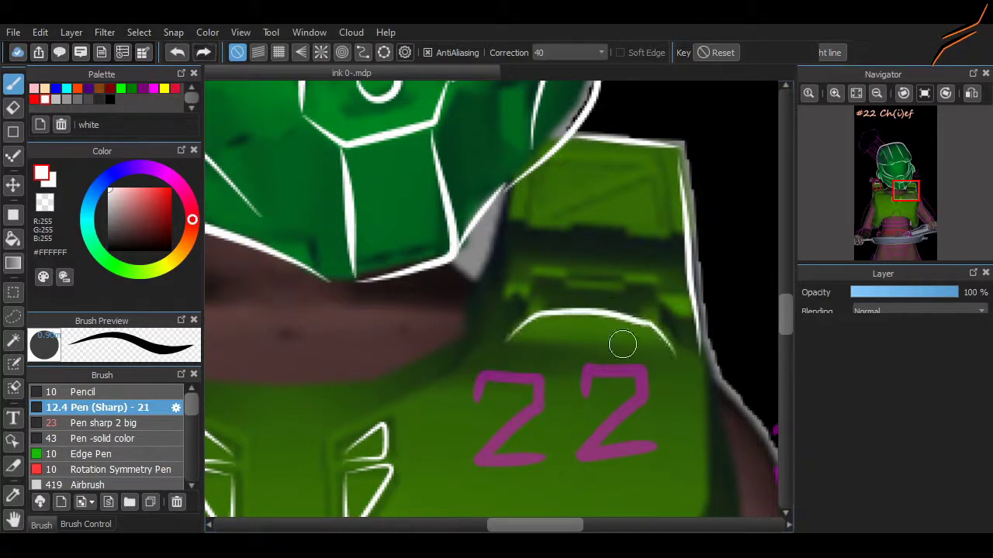
left_click_drag(651, 172, 535, 225)
mouse_move(558, 152)
left_mouse_down()
mouse_move(669, 248)
mouse_move(534, 172)
mouse_move(490, 295)
mouse_move(502, 203)
mouse_move(477, 349)
left_mouse_up()
key("ctrl+z")
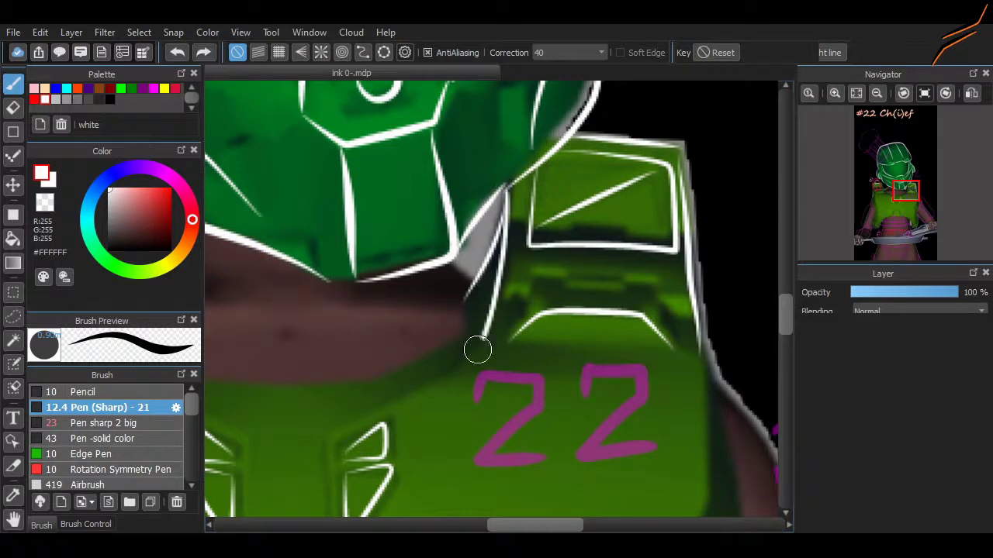
Step: Ink the armor's curved neckline below the helmet from one shoulder to the other
scroll(476, 348, "left", 5)
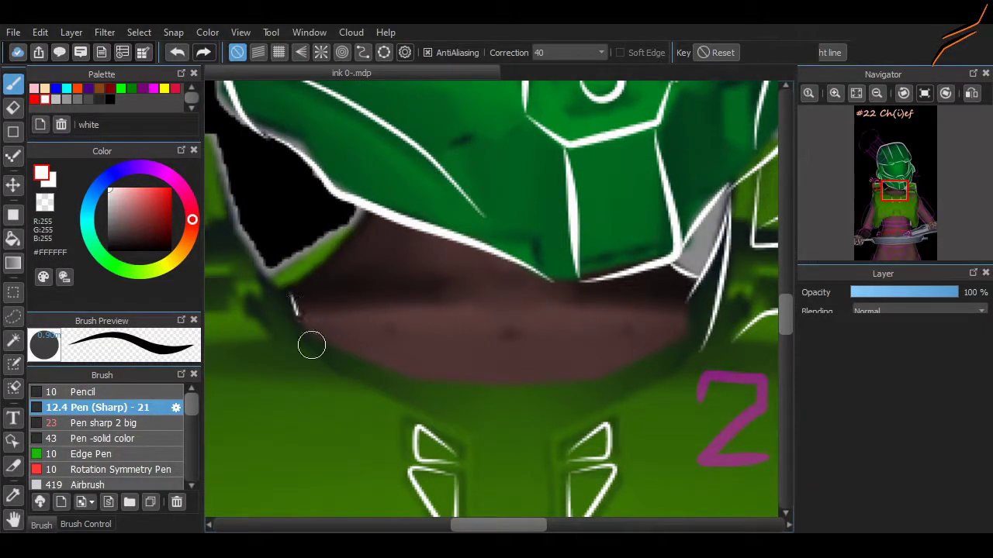
mouse_move(311, 345)
left_mouse_down()
mouse_move(391, 335)
mouse_move(474, 380)
mouse_move(492, 377)
mouse_move(690, 295)
mouse_move(533, 385)
mouse_move(668, 331)
left_mouse_up()
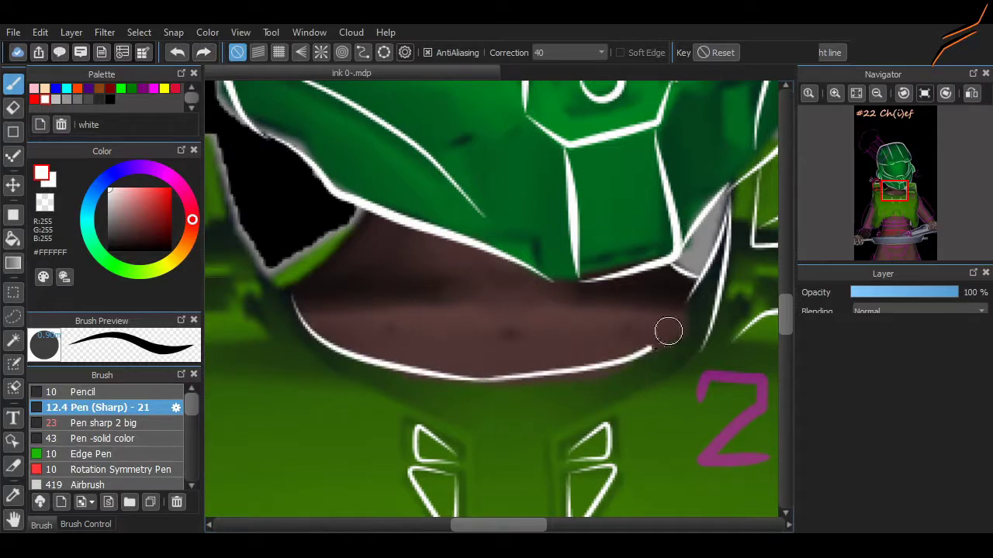
Step: Ink the chest plate's centre line, curved lower contour and stepped end on the side with the 22
scroll(284, 137, "left", 5)
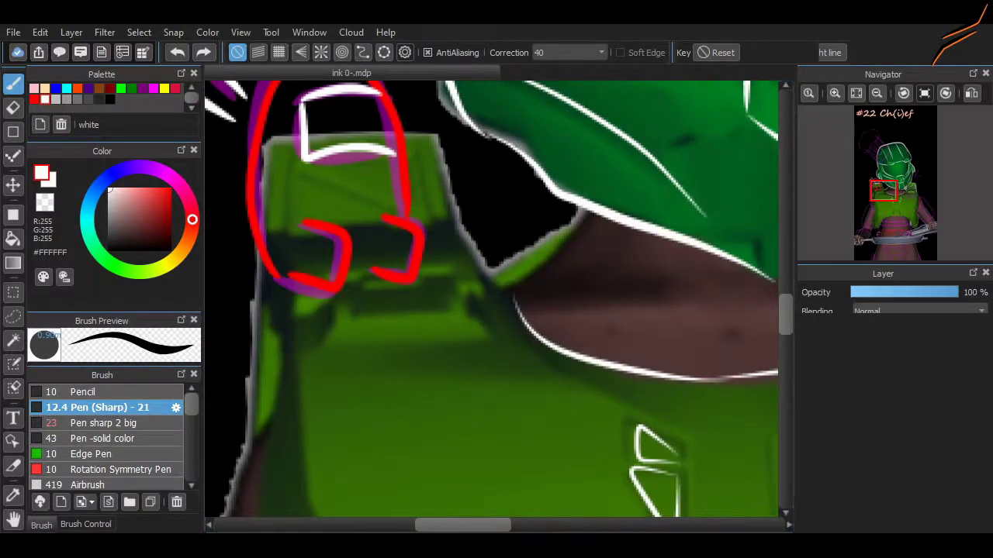
scroll(497, 299, "down", 2)
scroll(496, 298, "down", 3)
scroll(497, 298, "down", 3)
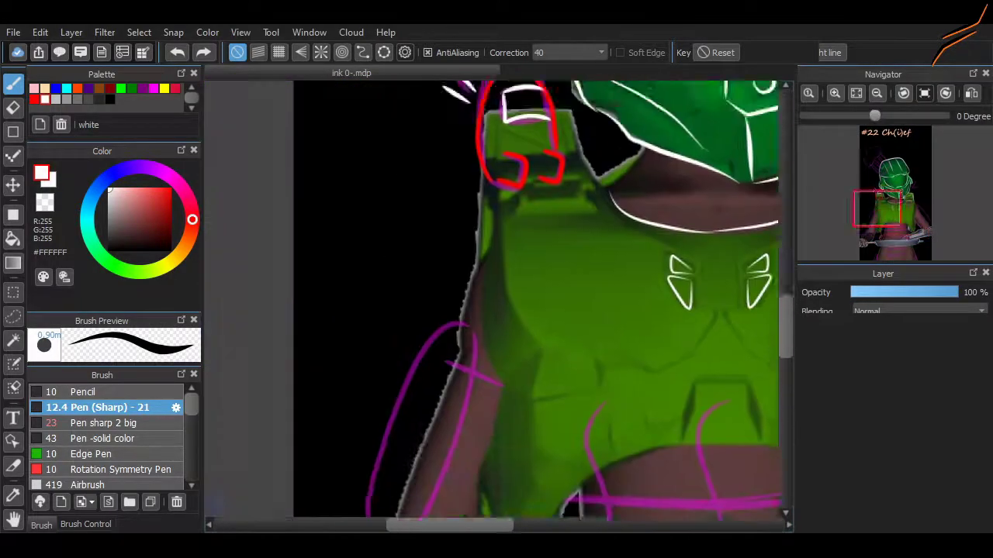
scroll(496, 299, "up", 2)
scroll(496, 298, "up", 3)
scroll(470, 357, "up", 1)
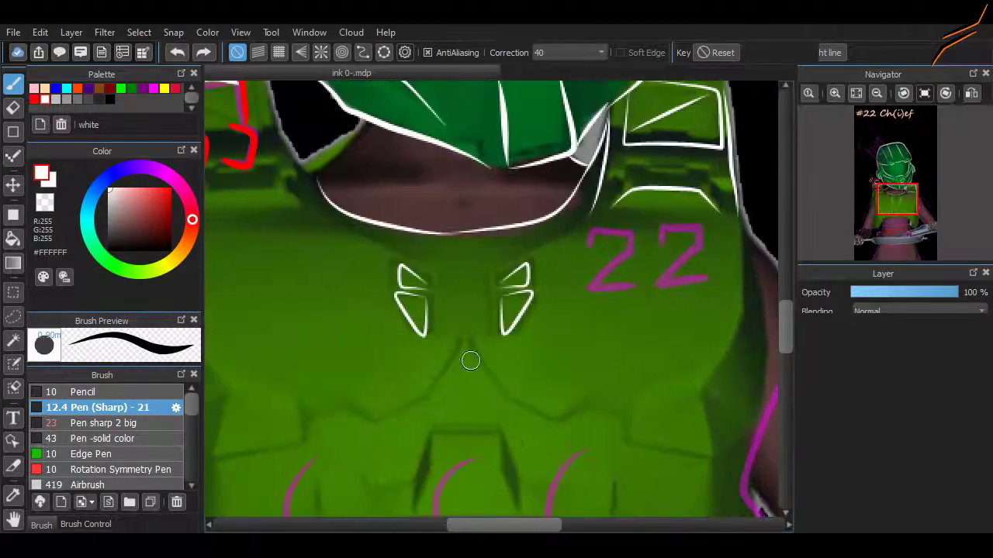
mouse_move(485, 273)
left_mouse_down()
mouse_move(568, 413)
mouse_move(586, 417)
mouse_move(601, 395)
mouse_move(588, 421)
mouse_move(592, 396)
mouse_move(702, 461)
left_mouse_up()
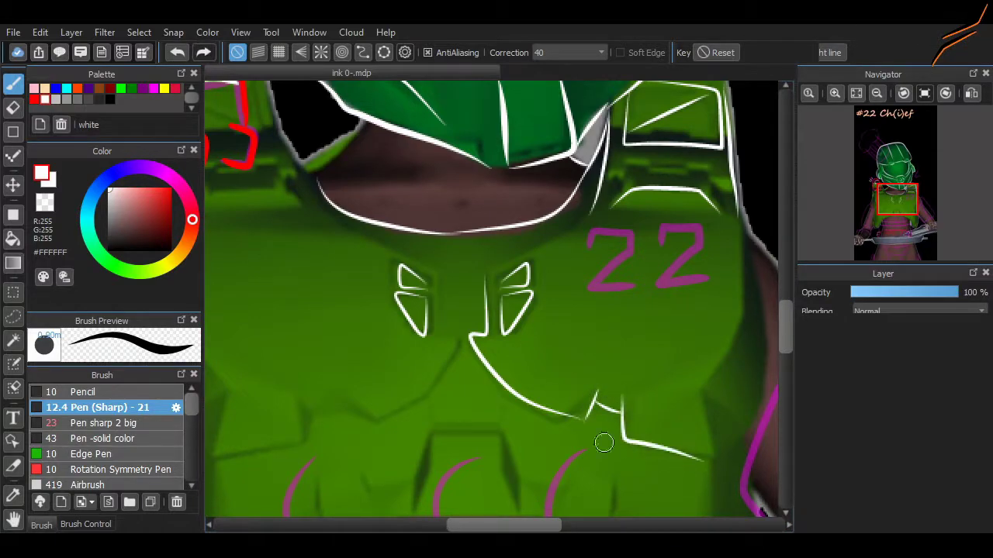
Step: Delete the mirrored vent shapes on the chest side opposite the 22
key("m")
left_click_drag(374, 243, 418, 333)
scroll(497, 299, "down", 3)
key("v")
scroll(496, 298, "up", 3)
key("Delete")
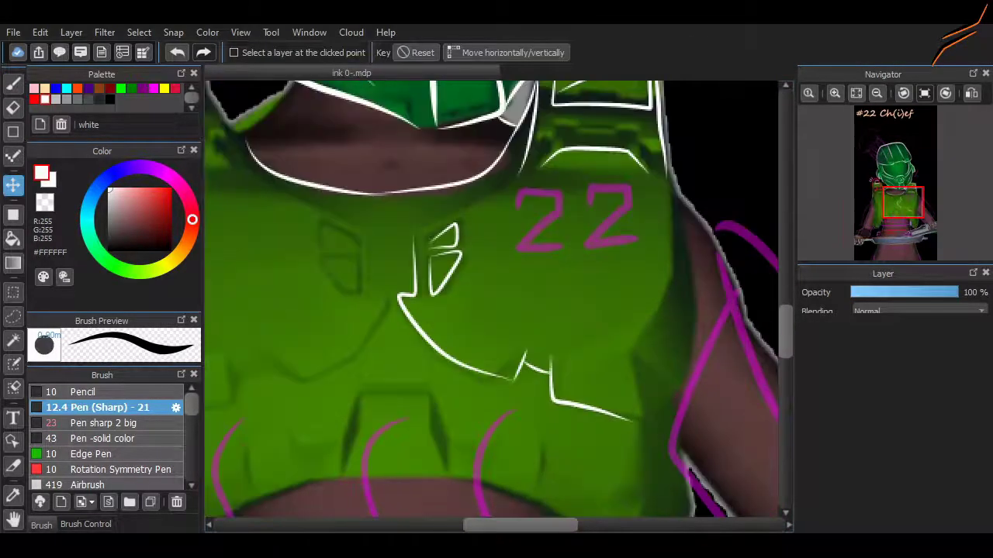
Step: Ink the chest plate's slanted upper edge above the vents and its two curved outer edges beside the 22
key("b")
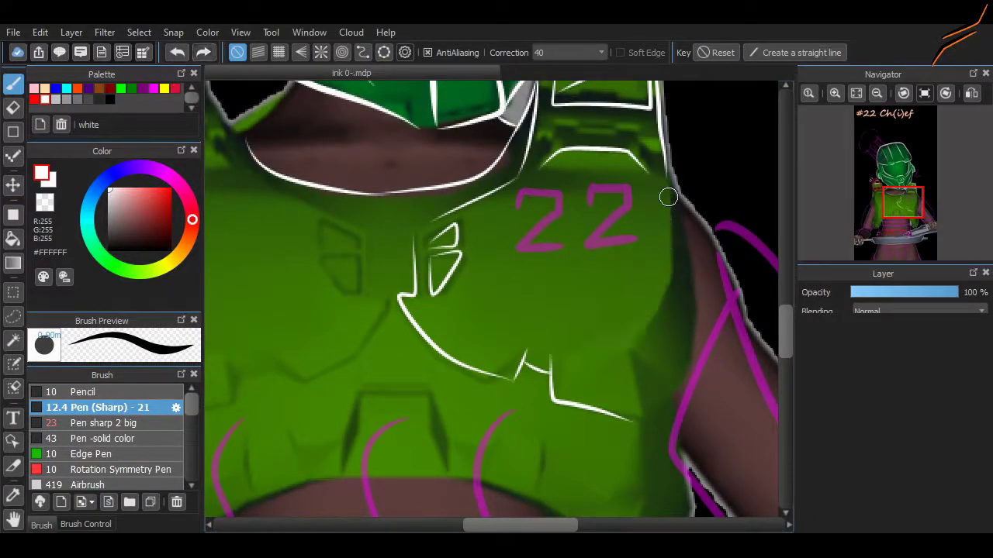
left_click_drag(669, 197, 637, 351)
left_click_drag(678, 204, 683, 357)
scroll(595, 399, "down", 2)
key("m")
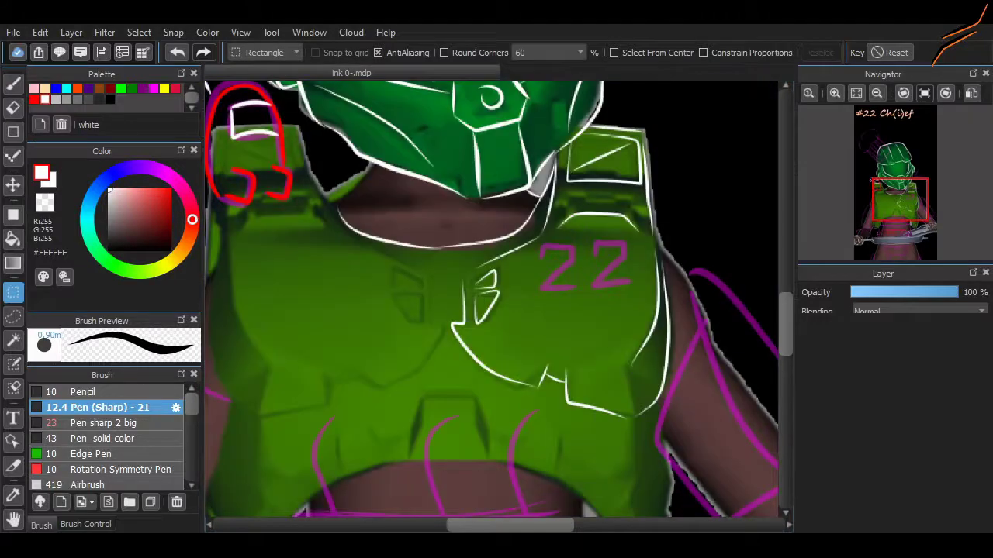
left_click_drag(443, 261, 714, 443)
scroll(483, 261, "up", 3)
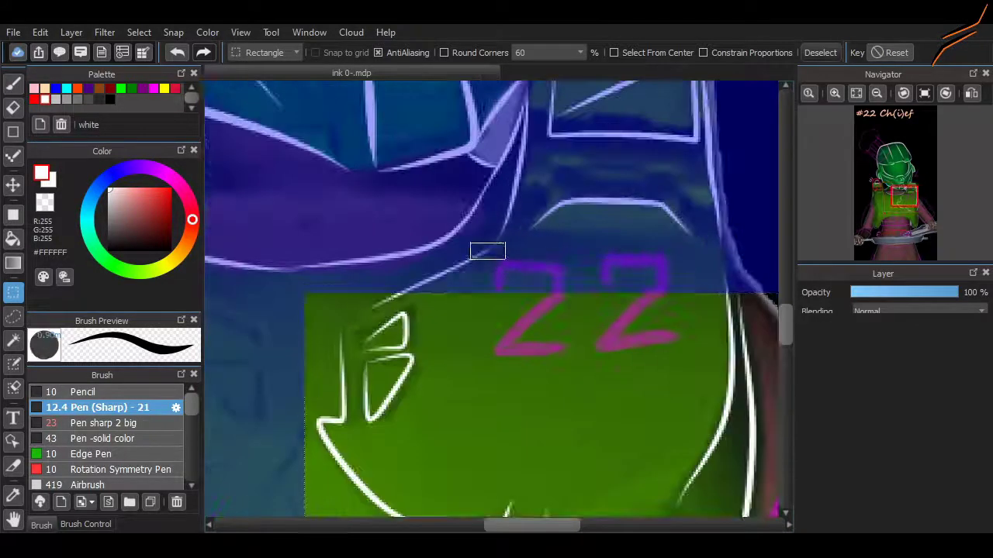
key("ctrl+d")
left_click_drag(458, 243, 508, 280)
scroll(466, 310, "down", 2)
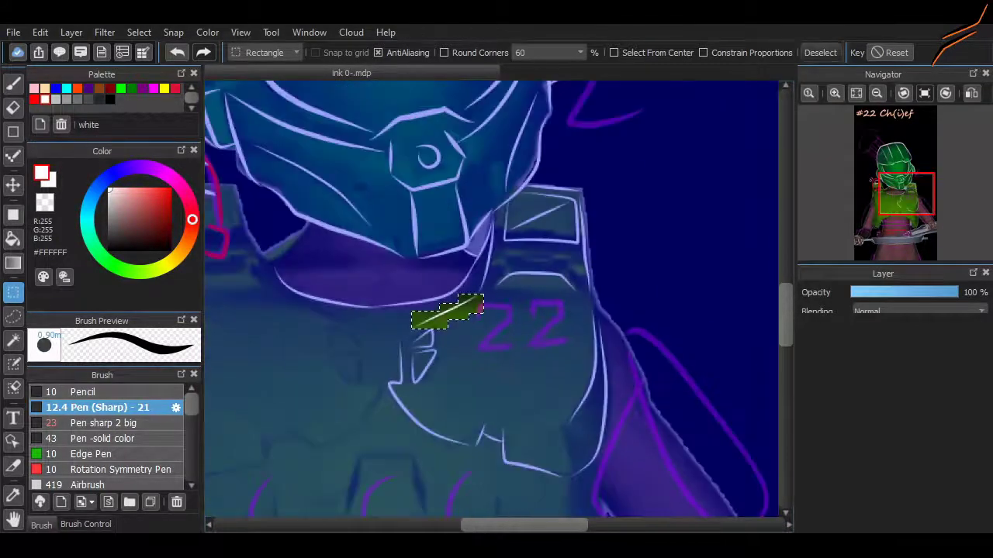
left_click_drag(387, 321, 664, 498)
scroll(415, 343, "up", 2)
left_click_drag(312, 309, 415, 343)
left_click_drag(558, 215, 654, 344)
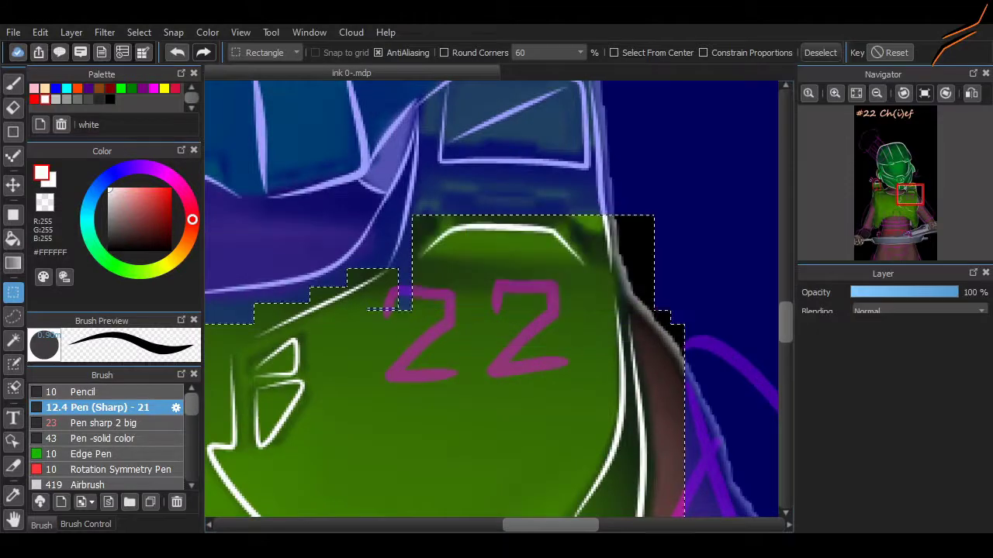
scroll(466, 310, "down", 2)
scroll(466, 310, "down", 2)
scroll(497, 310, "up", 5)
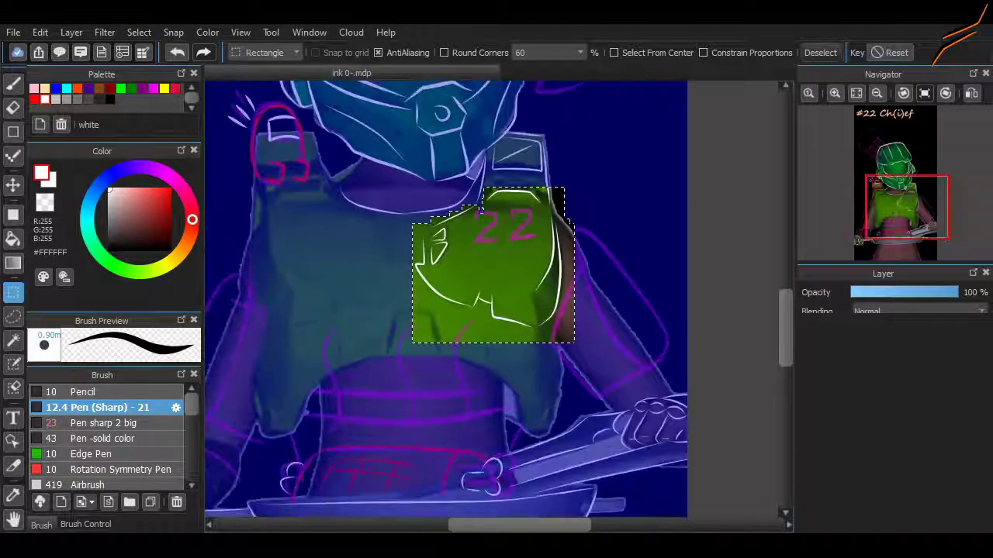
Step: Ink the notch, pocket and seam lines below the chest plate and the armor's arched lower edge on the 22 side
key("b")
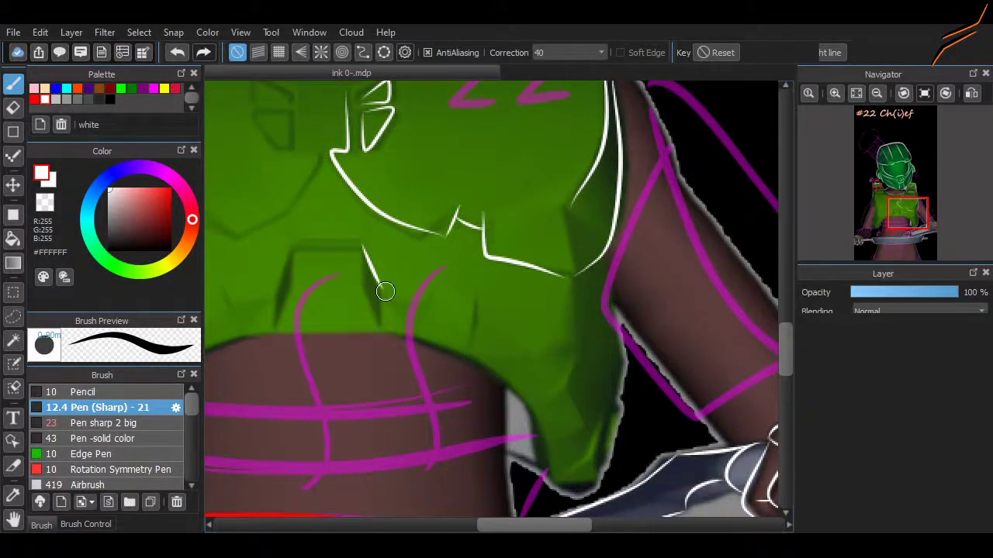
mouse_move(386, 289)
left_mouse_down()
mouse_move(464, 343)
mouse_move(499, 321)
mouse_move(566, 383)
left_mouse_up()
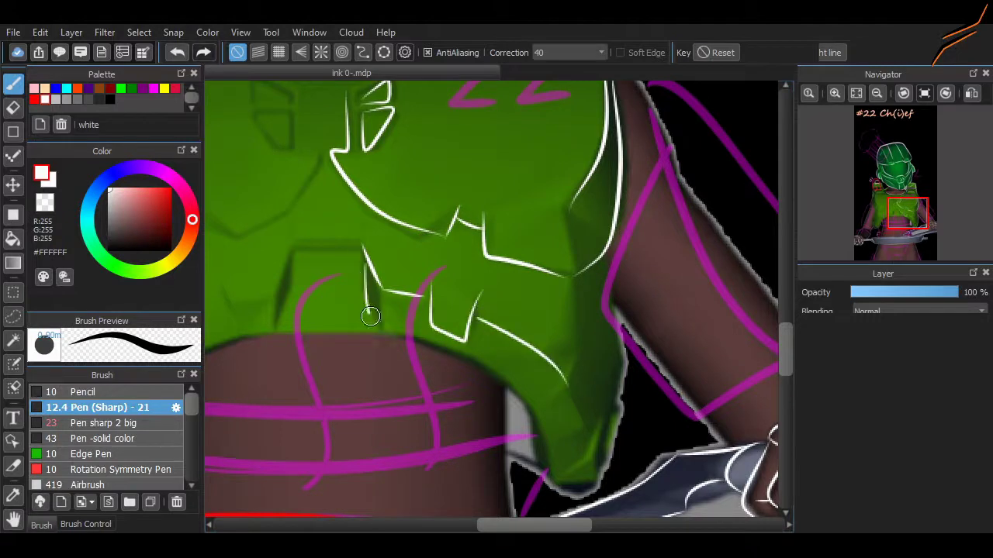
mouse_move(381, 332)
left_mouse_down()
mouse_move(542, 421)
mouse_move(459, 385)
mouse_move(597, 475)
left_mouse_up()
key("ctrl+z")
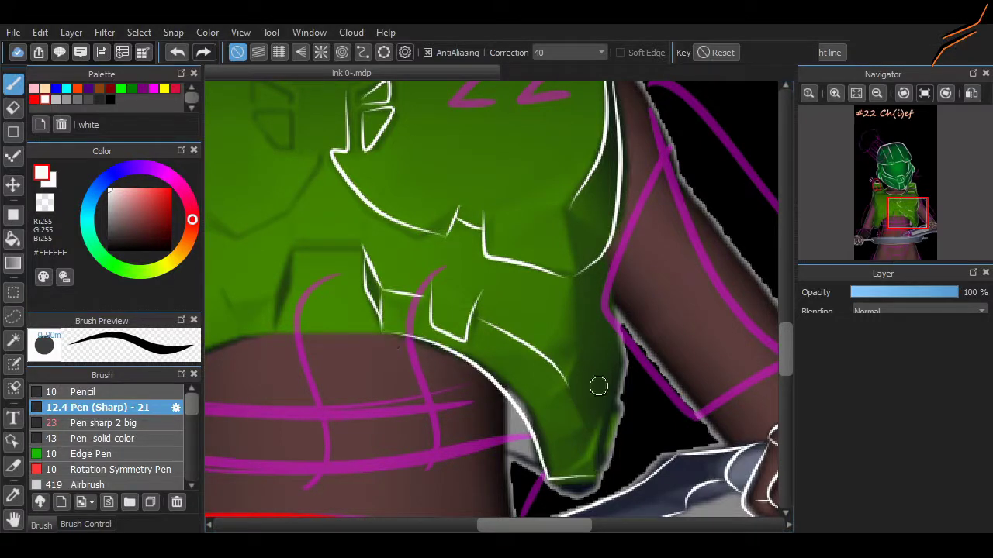
Step: Ink the armor's outer flank down to its pointed lower end and erase the overhang at that corner
mouse_move(613, 234)
left_mouse_down()
mouse_move(601, 481)
mouse_move(557, 474)
left_mouse_up()
key("e")
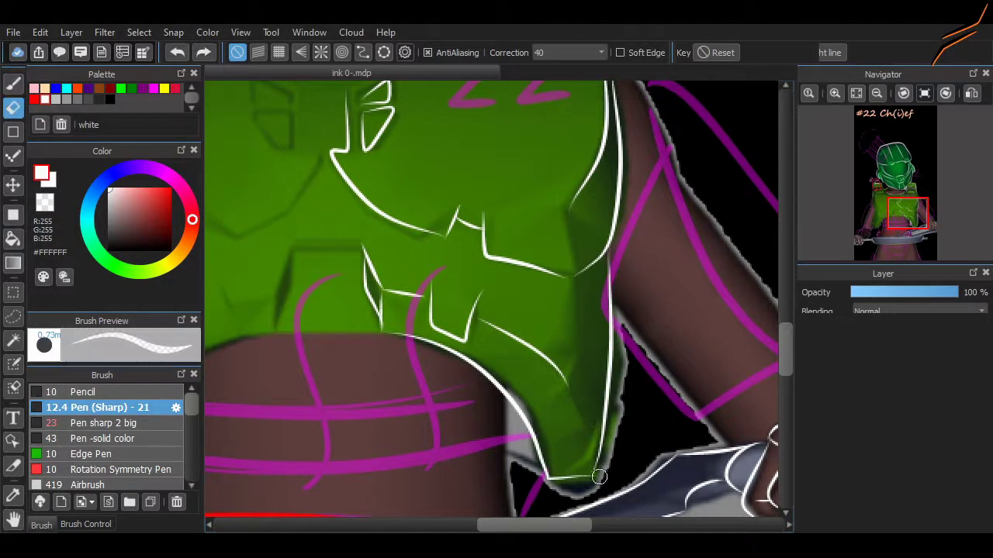
scroll(497, 299, "down", 2)
scroll(303, 293, "up", 3)
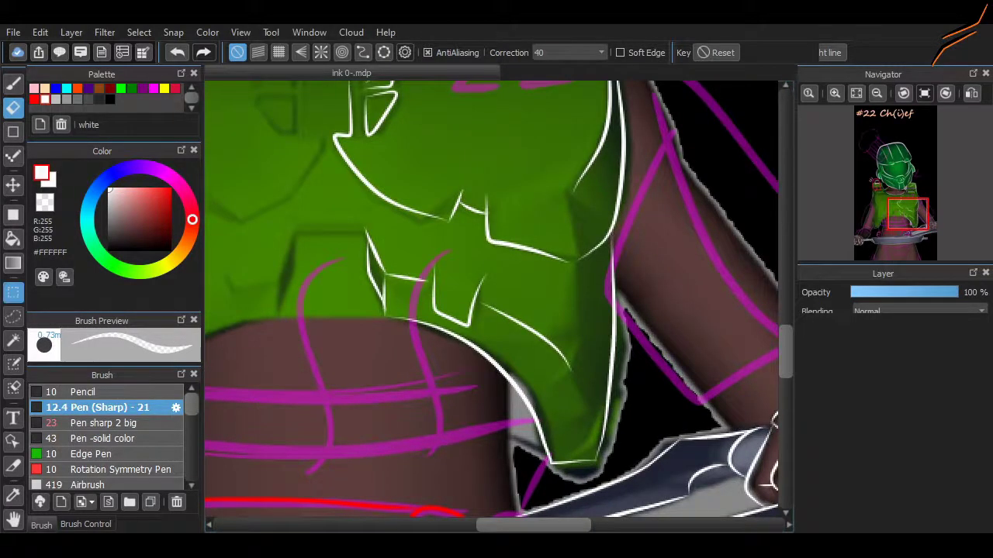
Step: Select all the inked torso-armor lines on the 22 side, from the bevelled plate top to the pointed lower end
key("m")
left_click_drag(613, 477, 405, 148)
scroll(543, 432, "down", 3)
scroll(406, 148, "up", 3)
left_click_drag(328, 134, 375, 175)
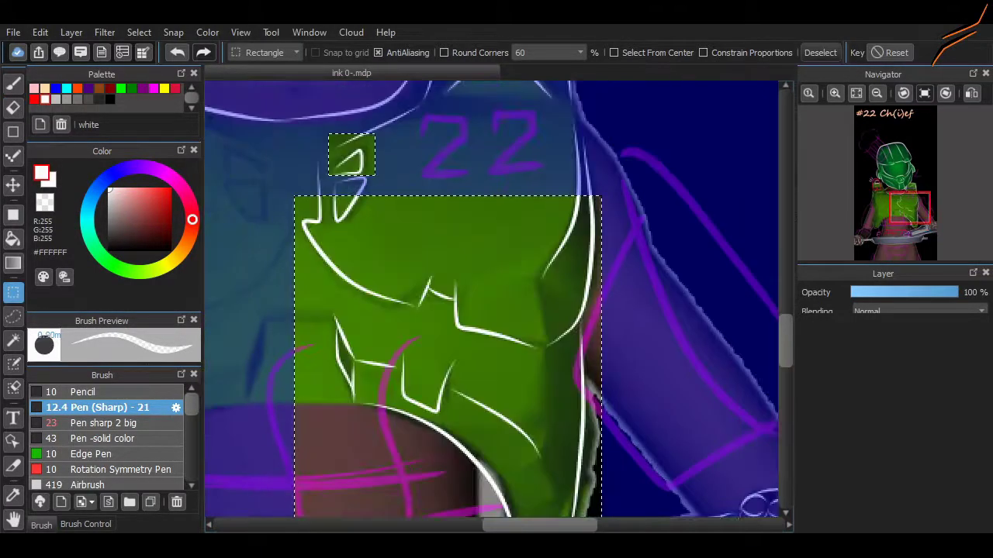
scroll(497, 299, "up", 2)
left_click_drag(630, 317, 416, 126)
scroll(443, 151, "up", 2)
left_click_drag(488, 355, 343, 210)
left_click_drag(360, 265, 332, 250)
scroll(233, 395, "down", 3)
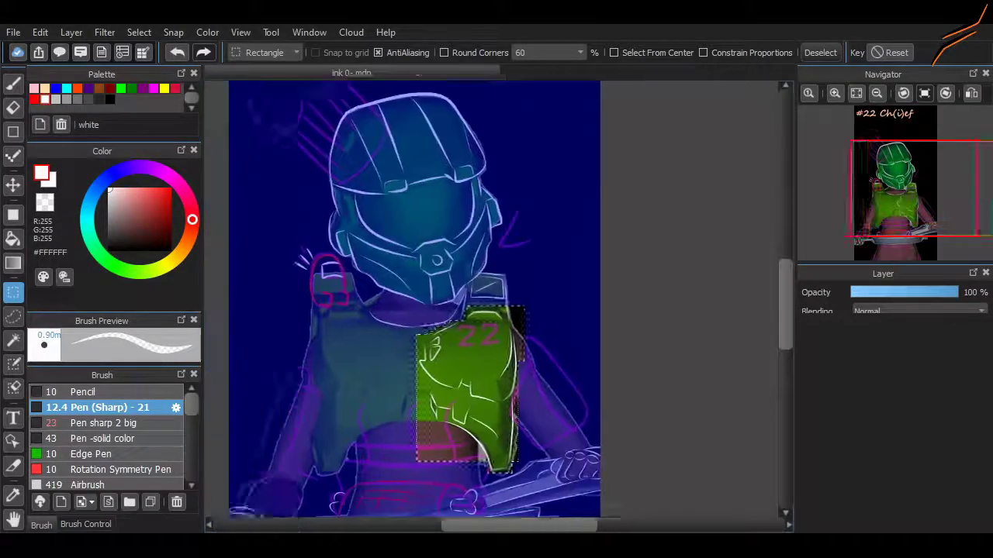
Step: Mirror the selected torso-armor lines onto the half opposite the 22 and align them with the painted armor
scroll(233, 396, "up", 2)
key("ctrl+t")
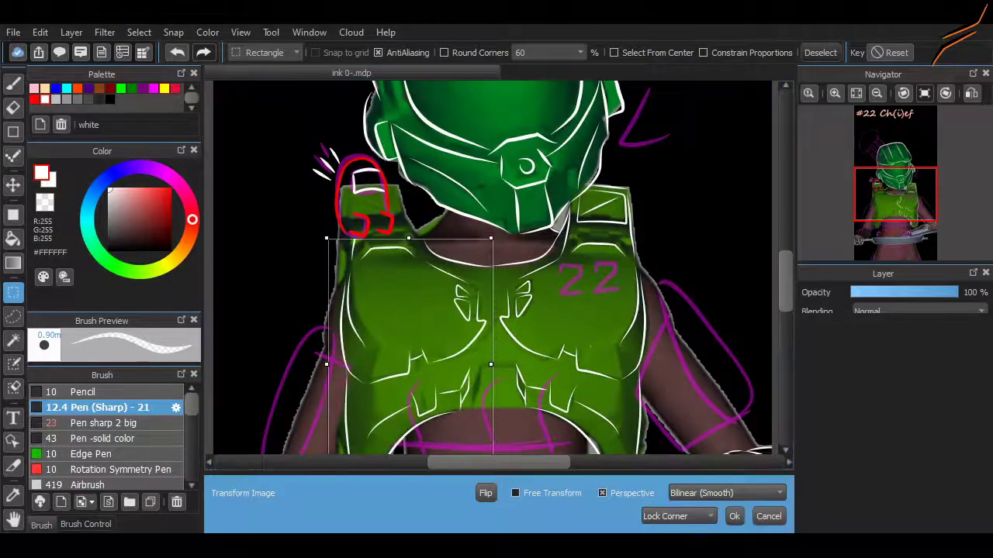
scroll(493, 268, "down", 4)
scroll(493, 267, "up", 2)
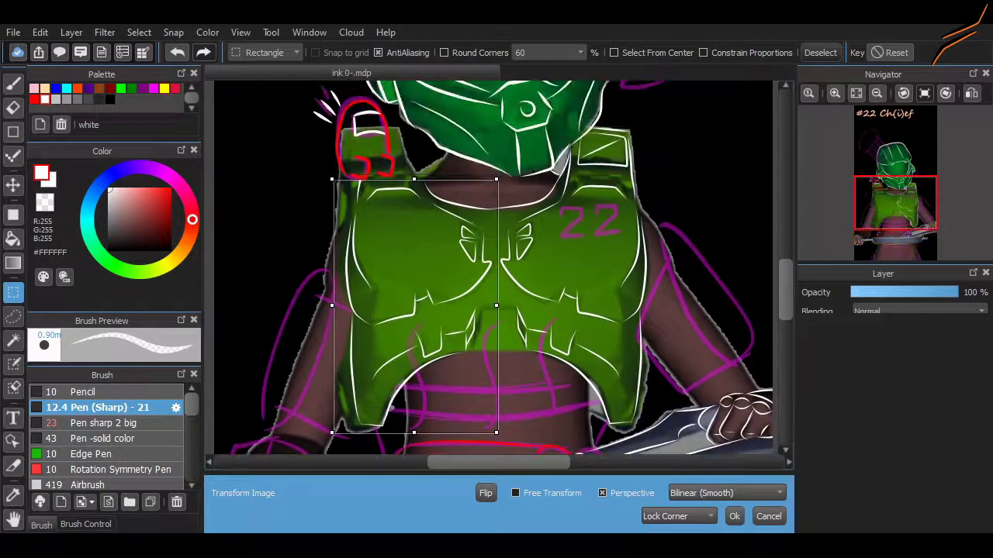
key("Return")
Step: Ink the shoulder strap edges opposite the 22, the collar line beside the neck and the two creases under the helmet
scroll(349, 155, "up", 2)
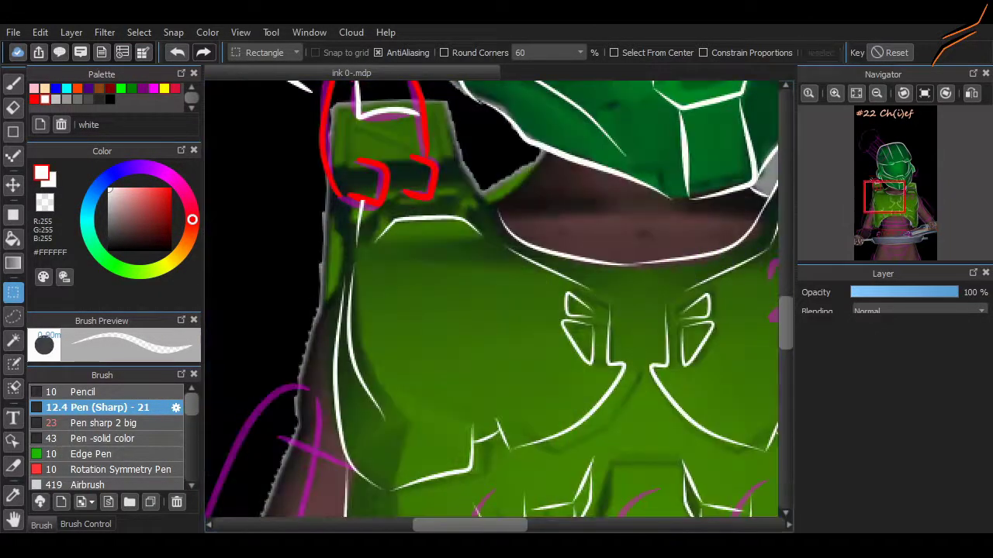
key("b")
scroll(735, 380, "left", 2)
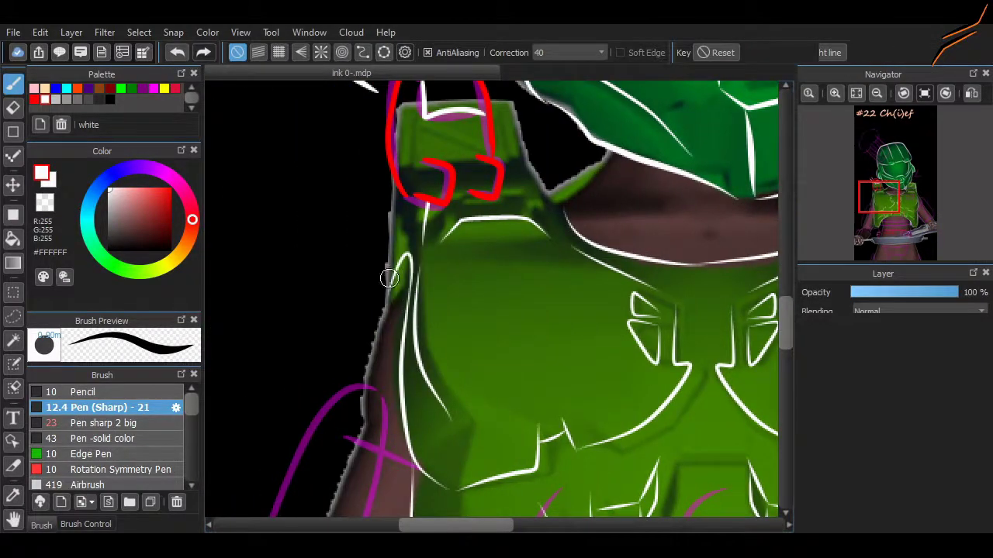
left_click_drag(520, 164, 563, 208)
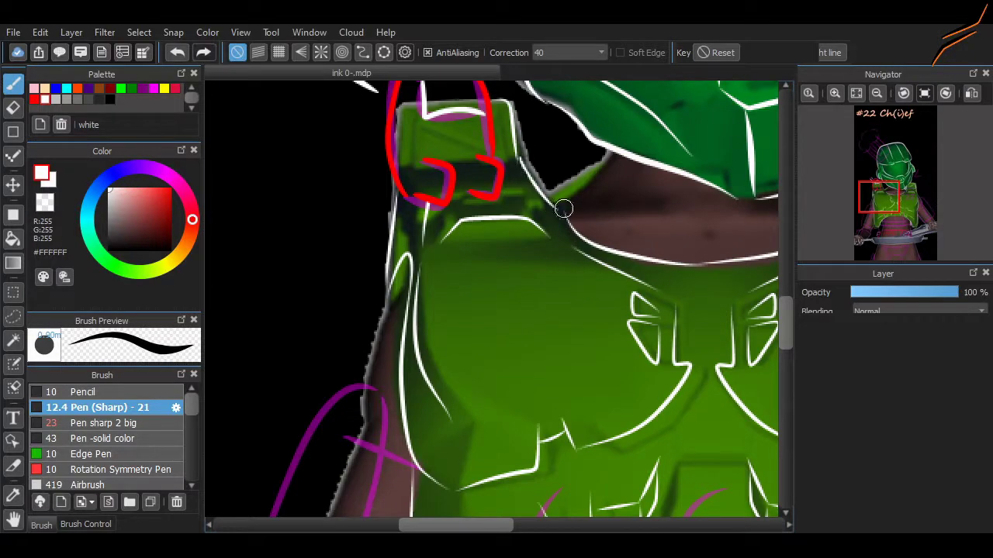
scroll(488, 430, "right", 3)
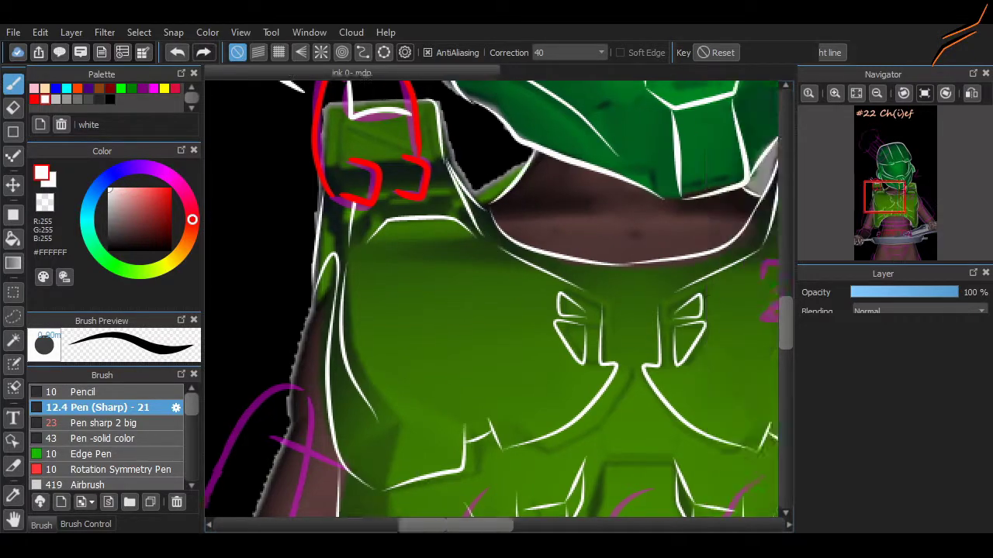
mouse_move(438, 210)
left_mouse_down()
mouse_move(551, 222)
mouse_move(689, 211)
left_mouse_up()
scroll(689, 211, "up", 3)
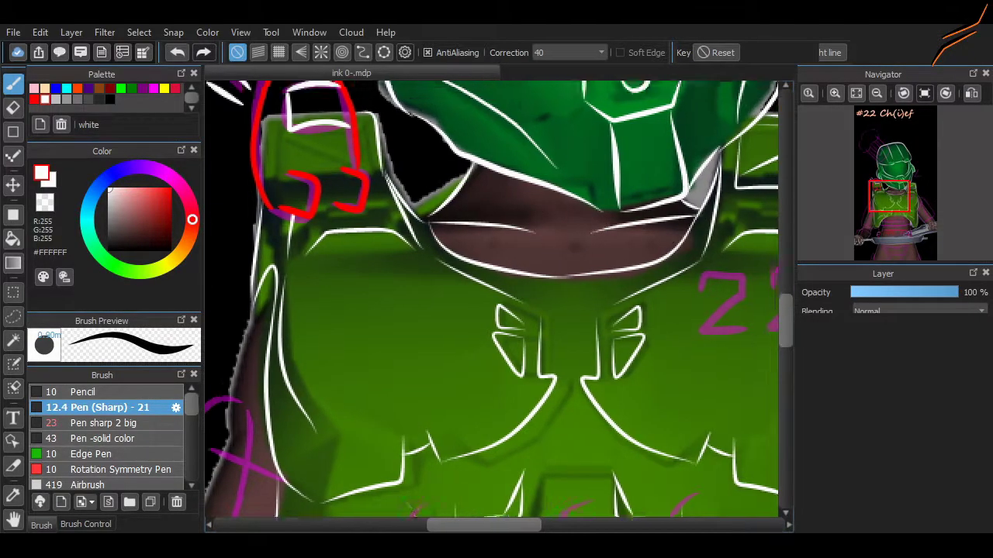
Step: Ink the two long side lines running from the armor's lower corners past the frying pan to the hips
scroll(334, 225, "down", 8)
scroll(335, 225, "down", 4)
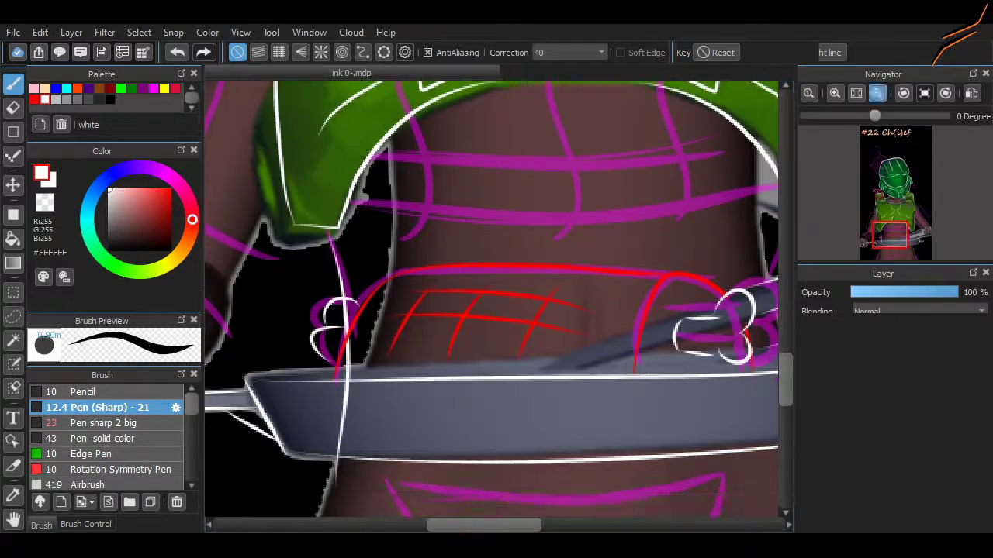
left_click_drag(384, 104, 345, 433)
scroll(345, 433, "right", 3)
left_click_drag(588, 112, 646, 431)
scroll(712, 324, "up", 2)
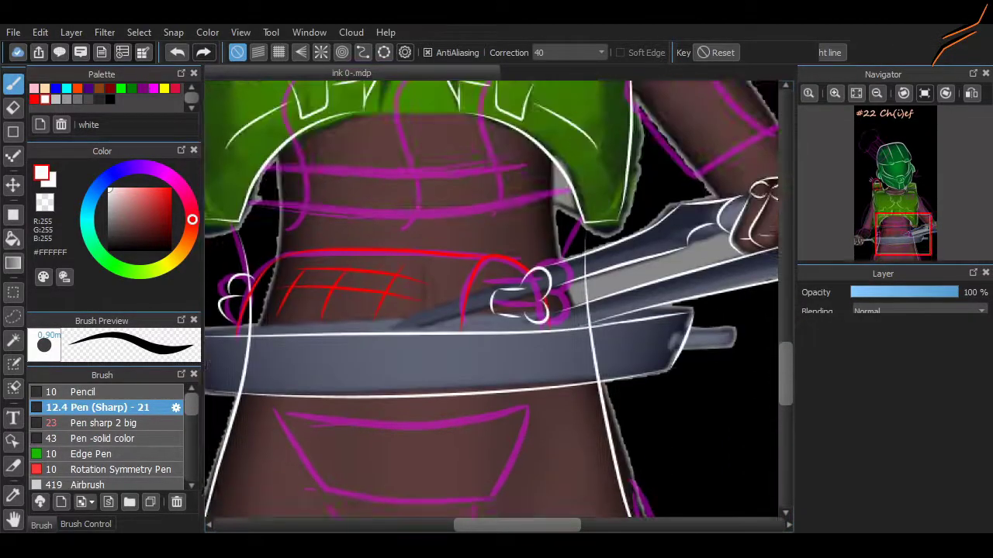
Step: Erase the side lines where they cross the tied knot and the frying pan
key("ctrl+z")
key("h")
scroll(441, 199, "up", 2)
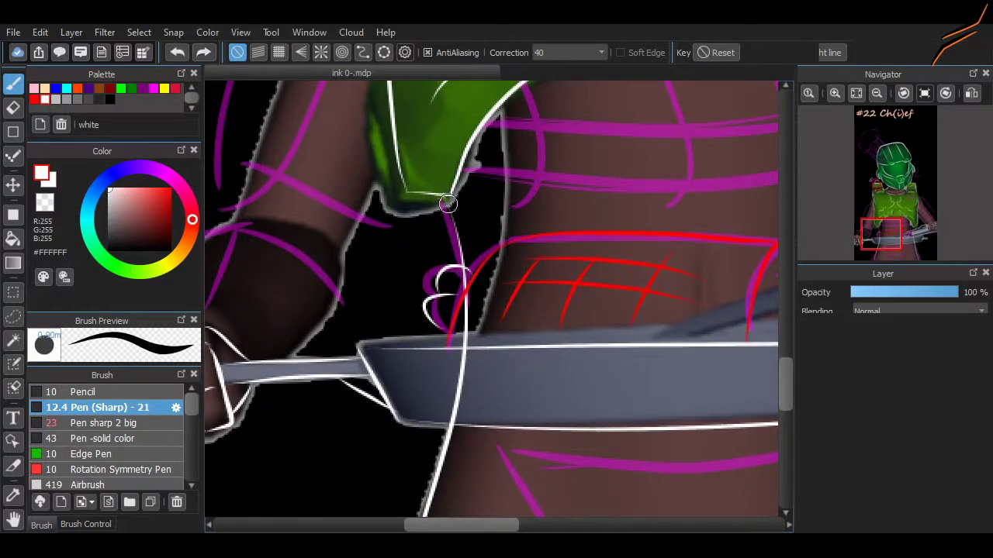
key("e")
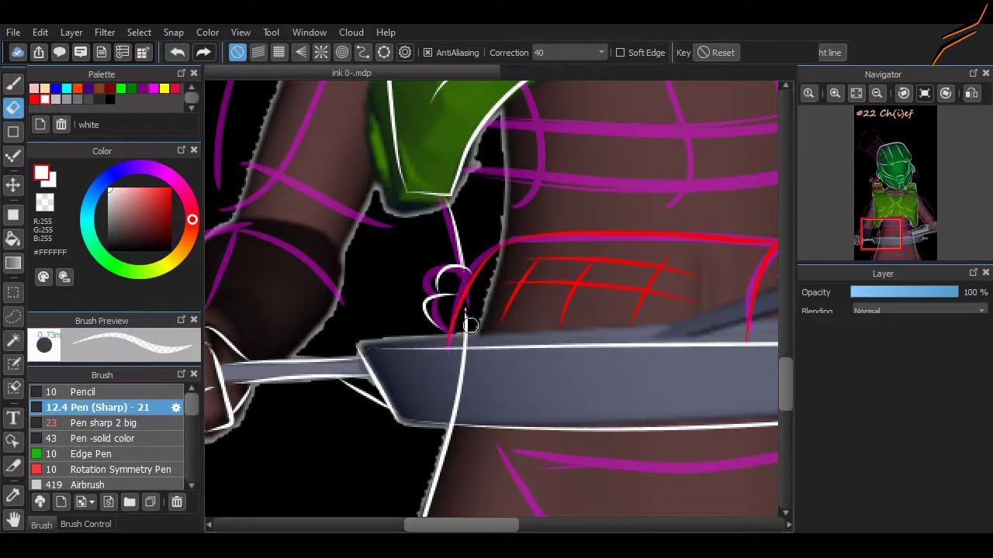
left_click(107, 438)
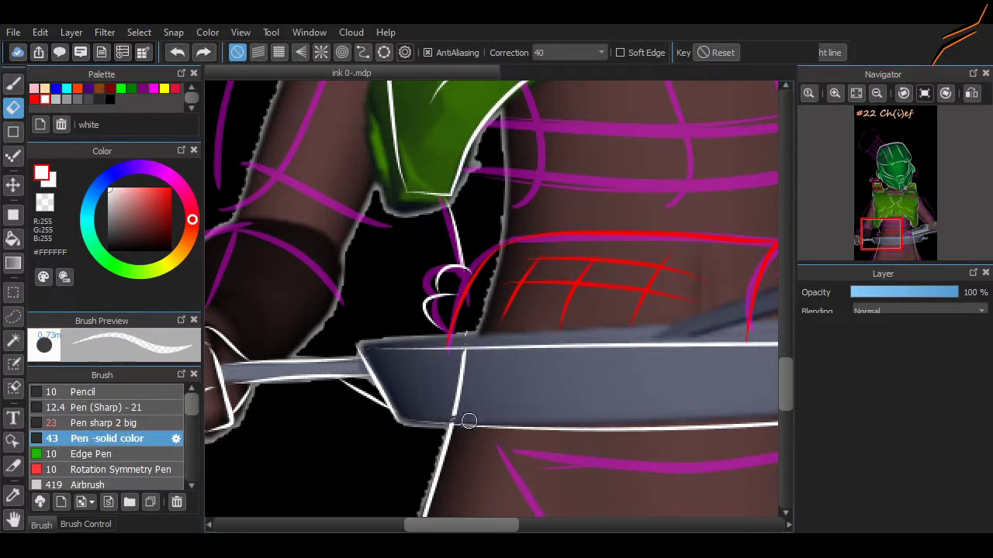
left_click(85, 525)
key("h")
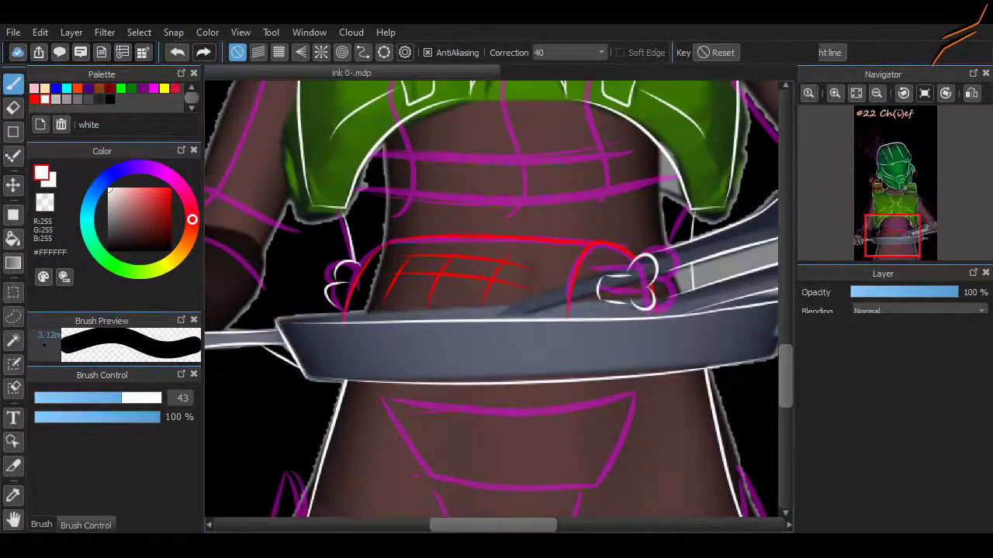
Step: Ink two gently curved horizontal bands across the waist with the Pen (Sharp) brush
left_click_drag(353, 198, 516, 205)
left_click(41, 525)
left_click(132, 408)
key("ctrl+z")
left_click(86, 526)
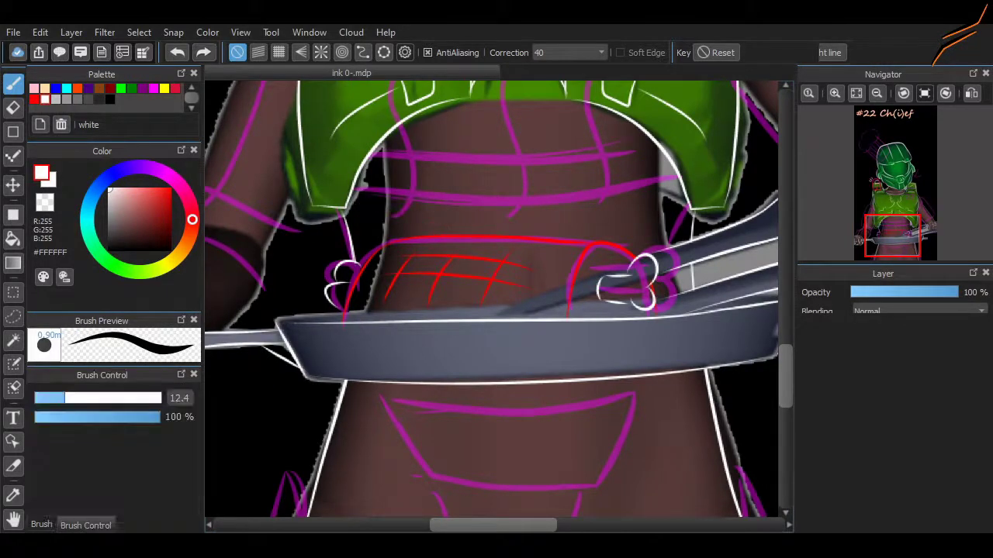
left_click_drag(357, 192, 658, 186)
left_click_drag(375, 158, 630, 177)
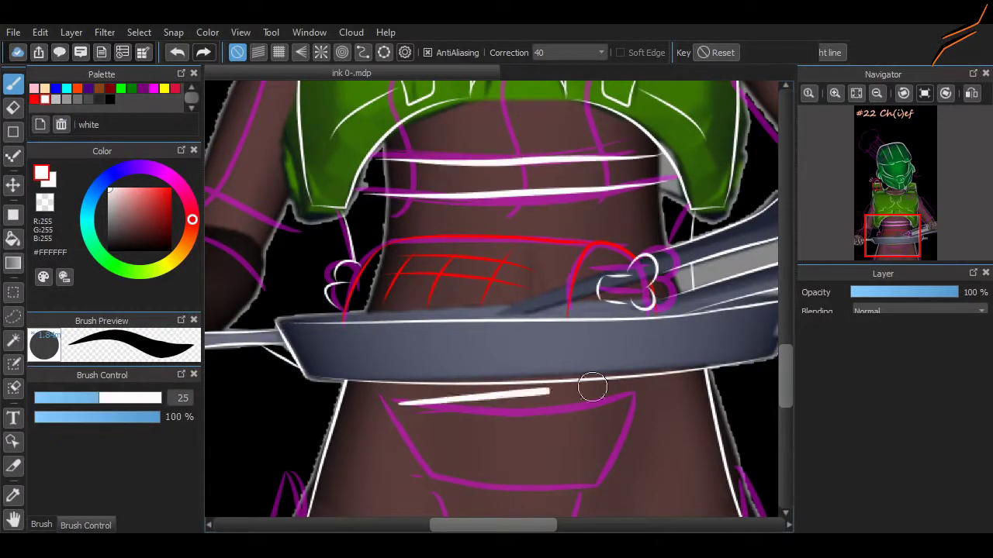
Step: Ink the trapezoid panel below the pan, the two lines beneath it and the pointed outlines at both hips at brush size 25
scroll(397, 276, "down", 3)
mouse_move(397, 276)
left_mouse_down()
mouse_move(636, 274)
mouse_move(446, 372)
mouse_move(458, 372)
left_mouse_up()
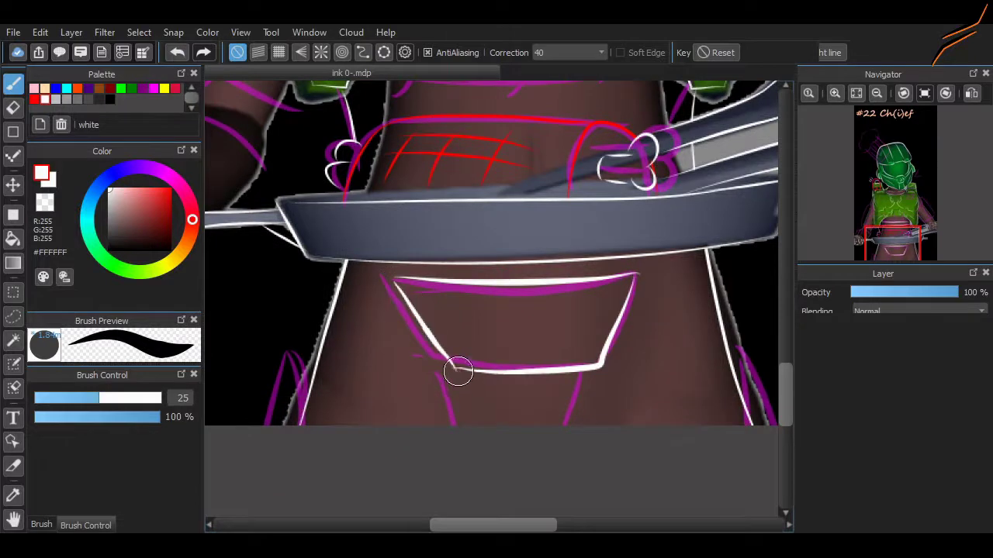
left_click_drag(314, 311, 260, 427)
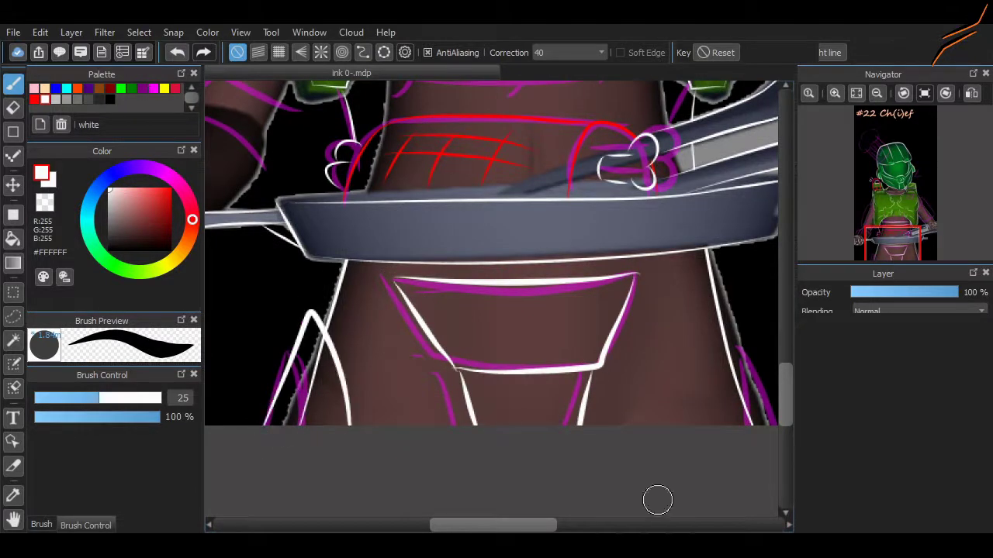
scroll(628, 310, "right", 3)
left_click_drag(628, 310, 674, 419)
Step: Clean up the side lines at the hip outlines and ink the frying pan's far rim near its handle
key("e")
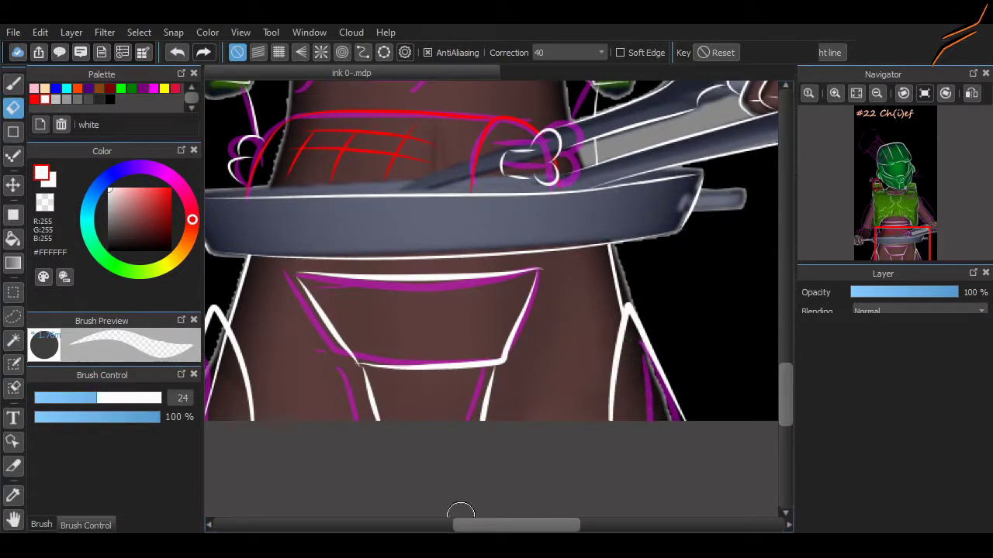
scroll(460, 512, "left", 2)
key("b")
scroll(259, 345, "up", 4)
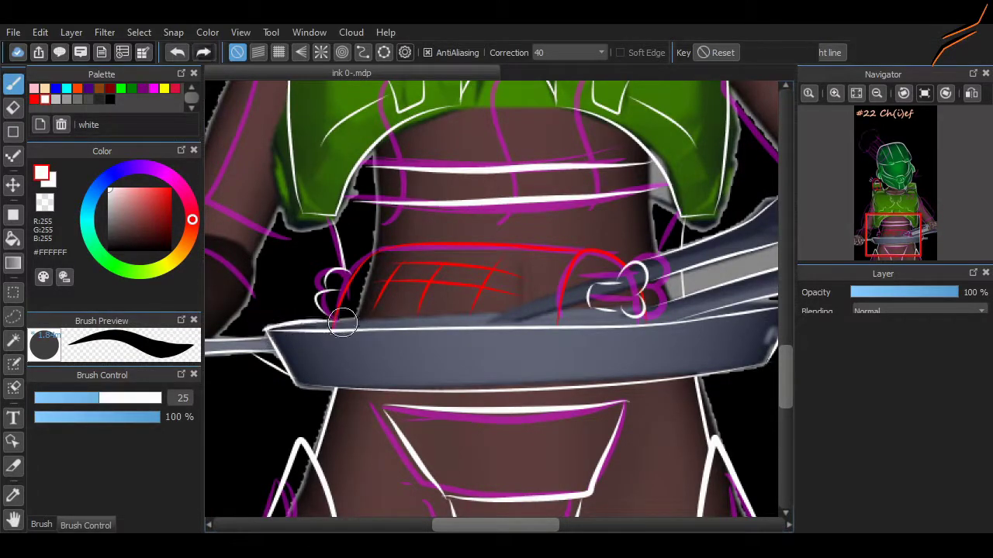
Step: Ink the angular glove cuff around the wrist of the hand holding the pan handle
scroll(467, 184, "up", 10)
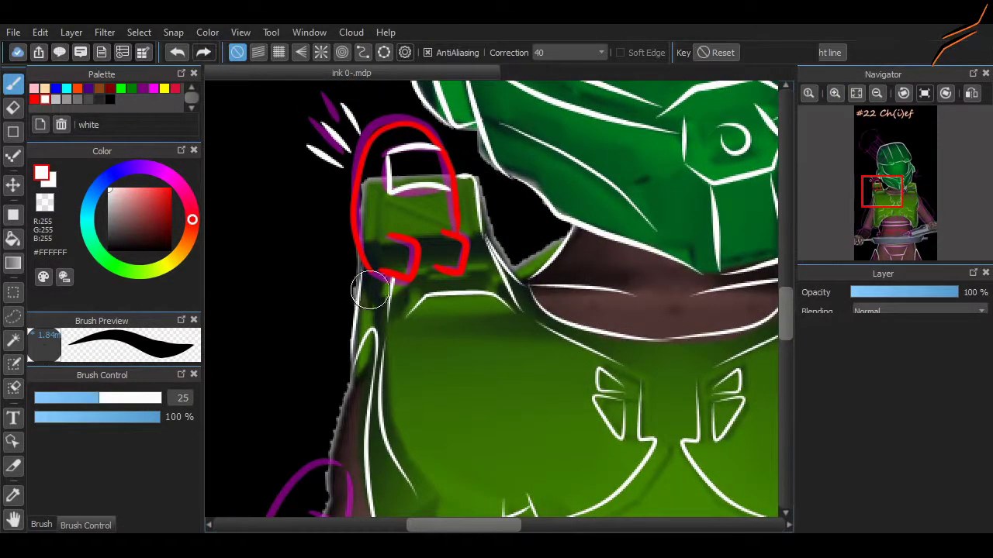
key("ctrl+0")
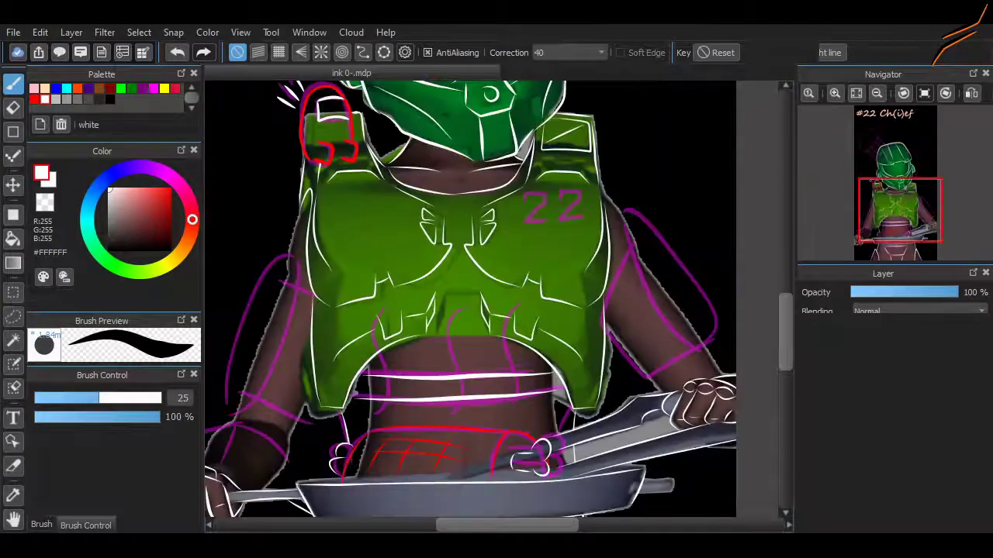
scroll(493, 304, "up", 2)
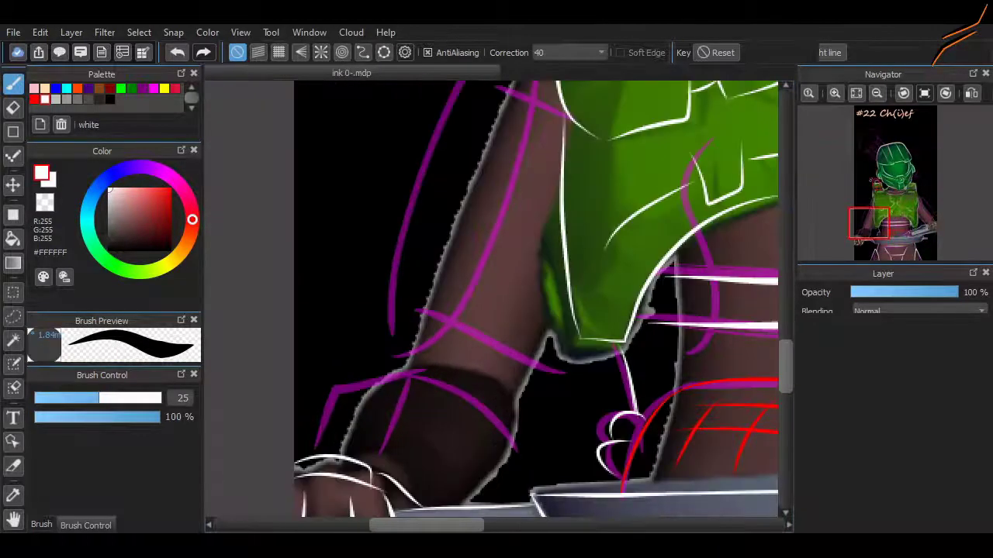
key("ctrl+z")
left_click_drag(334, 452, 380, 464)
key("ctrl+z")
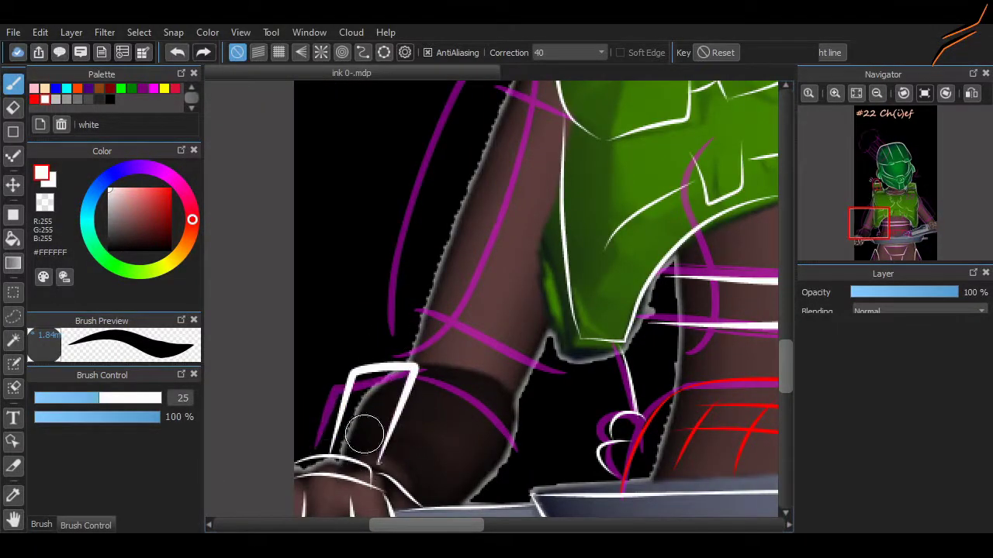
left_click_drag(419, 380, 531, 460)
scroll(764, 363, "down", 2)
left_click_drag(518, 357, 475, 411)
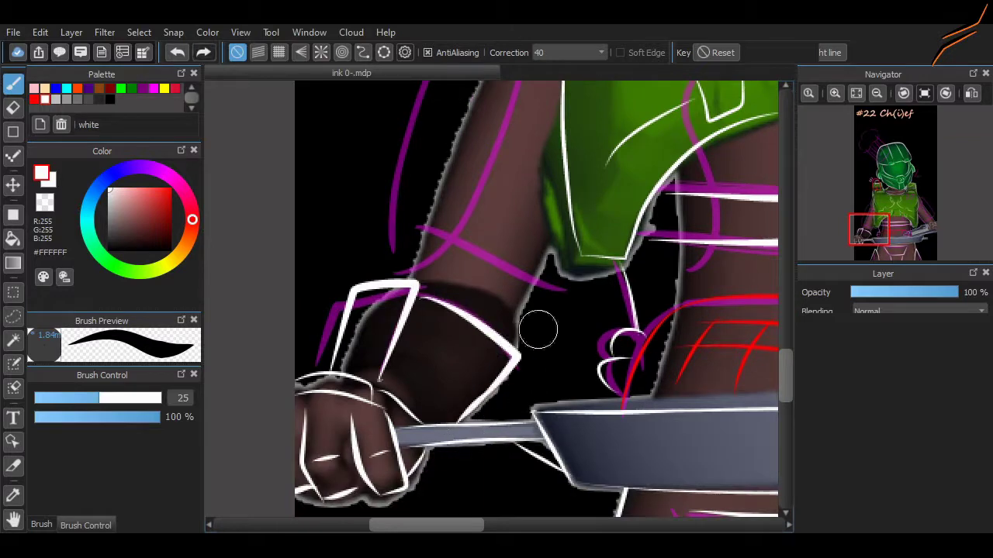
Step: Ink the cuff's upper curve, the long oval arm plate and the band below it on the pan-handle arm
left_click_drag(426, 283, 510, 316)
scroll(510, 317, "up", 4)
mouse_move(513, 148)
left_mouse_down()
mouse_move(409, 438)
mouse_move(481, 170)
mouse_move(530, 159)
left_mouse_up()
mouse_move(552, 427)
left_mouse_down()
mouse_move(463, 482)
mouse_move(534, 461)
left_mouse_up()
key("ctrl+z")
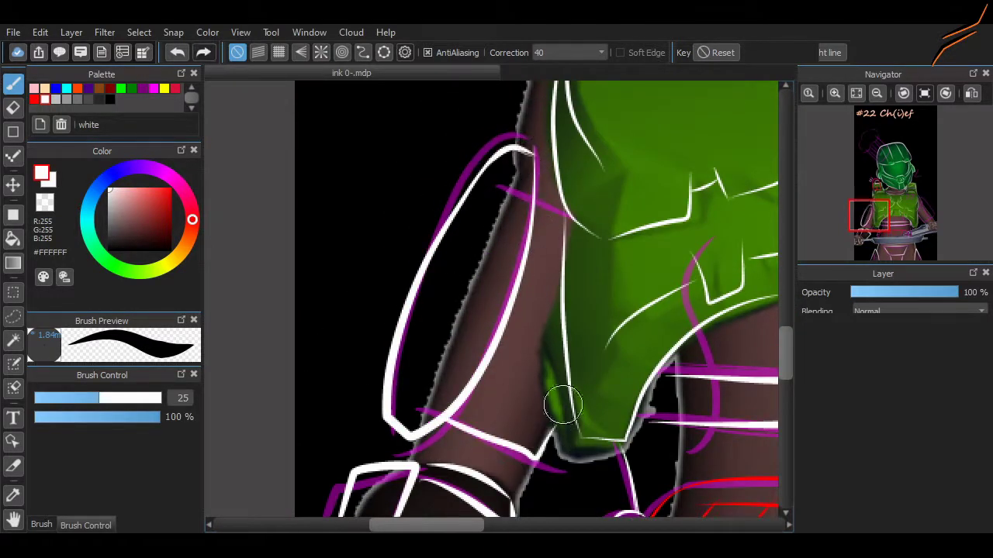
Step: Ink the armor's flank and lower tip beside the pan-handle arm, plus the upper-arm line up to the shoulder
mouse_move(569, 205)
left_mouse_down()
mouse_move(563, 454)
mouse_move(617, 451)
left_mouse_up()
left_click_drag(572, 399, 580, 434)
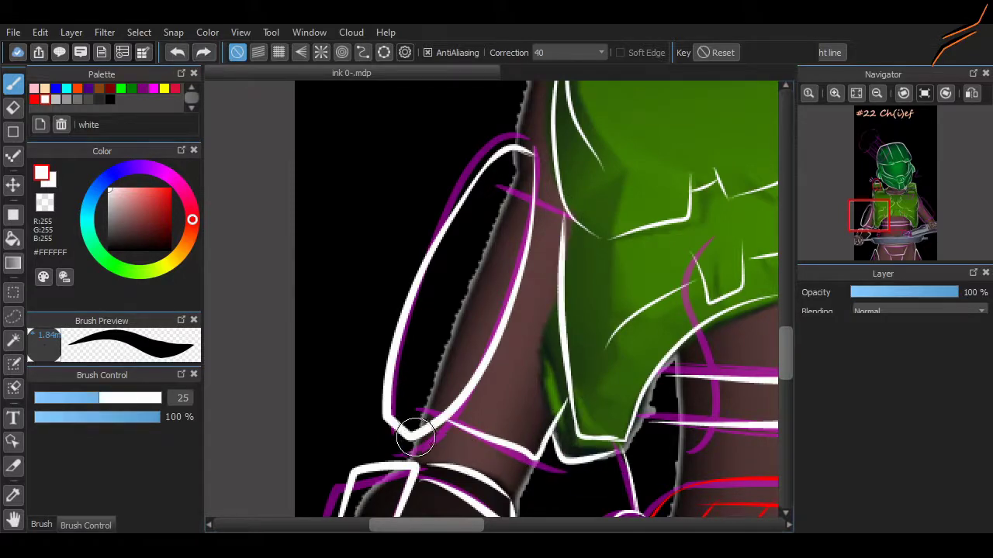
scroll(593, 149, "up", 3)
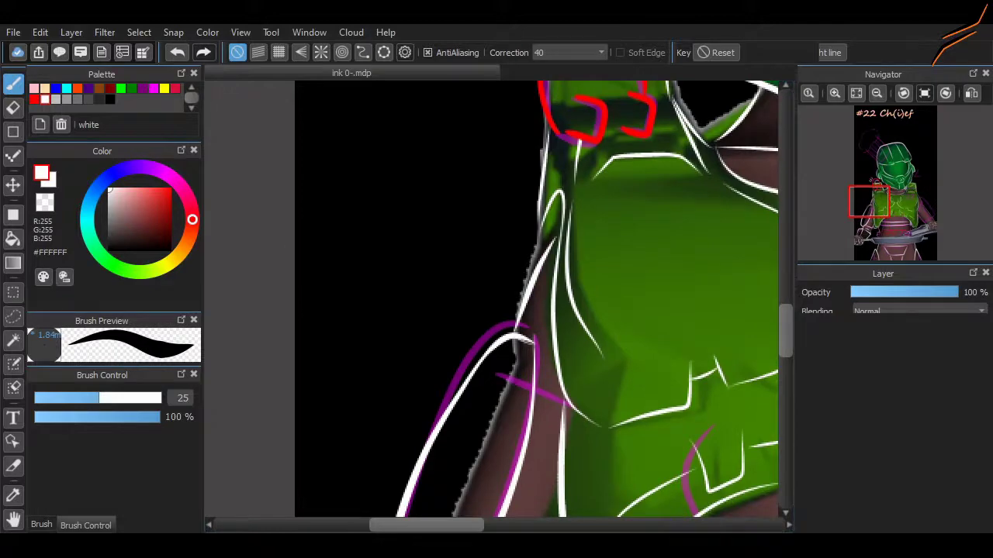
Step: Ink the long arm plate and the arm outlines above, below and inside it on the 22 side
scroll(496, 307, "down", 3)
scroll(497, 306, "right", 2)
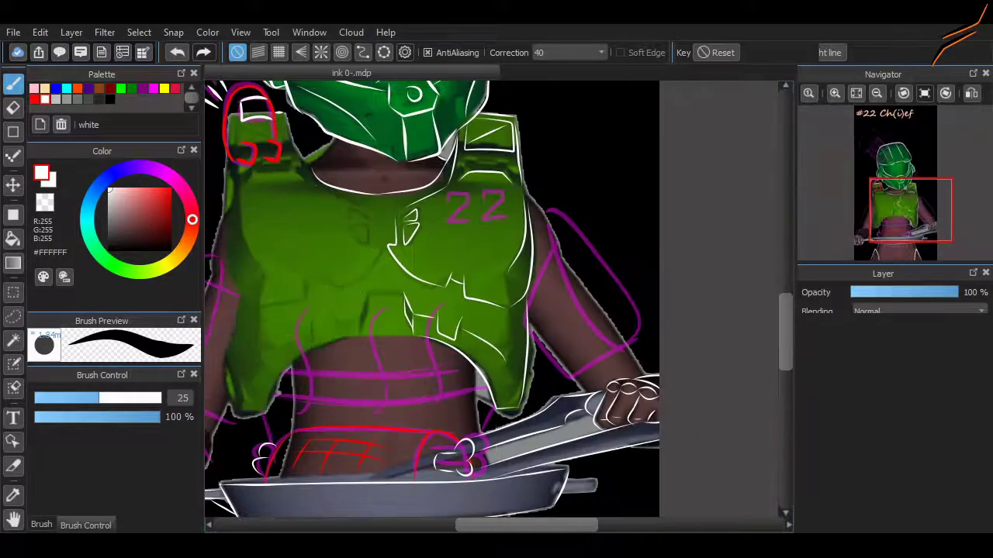
scroll(496, 306, "up", 3)
scroll(496, 307, "up", 1)
mouse_move(475, 147)
left_mouse_down()
mouse_move(596, 400)
mouse_move(658, 395)
left_mouse_up()
mouse_move(489, 146)
left_mouse_down()
mouse_move(643, 362)
mouse_move(644, 388)
left_mouse_up()
key("ctrl+z")
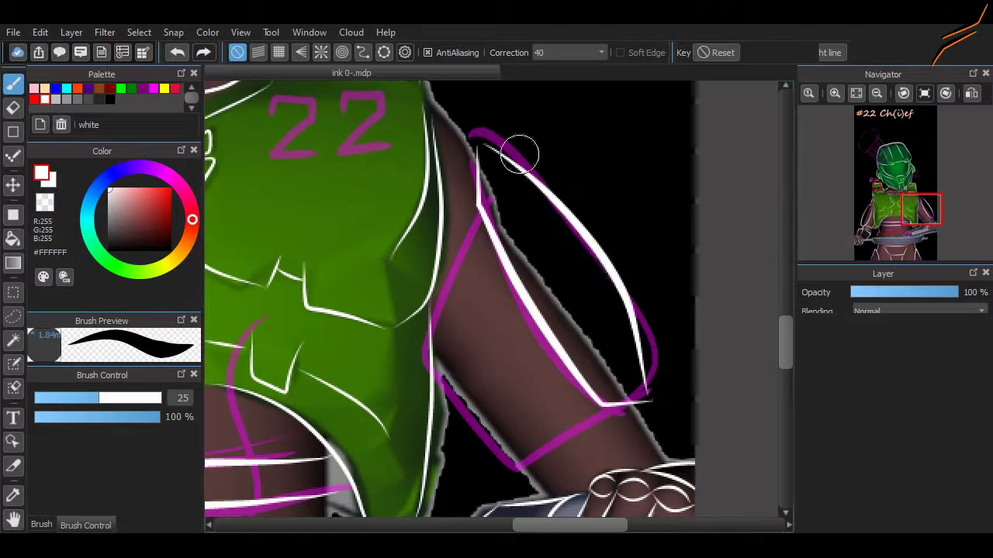
left_click_drag(483, 144, 625, 399)
left_click_drag(425, 98, 469, 153)
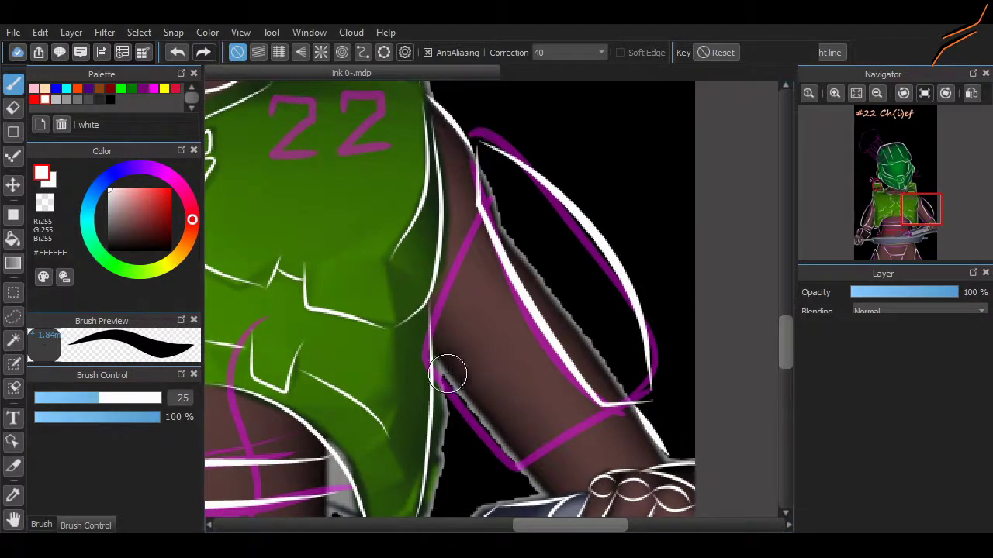
scroll(443, 366, "up", 4)
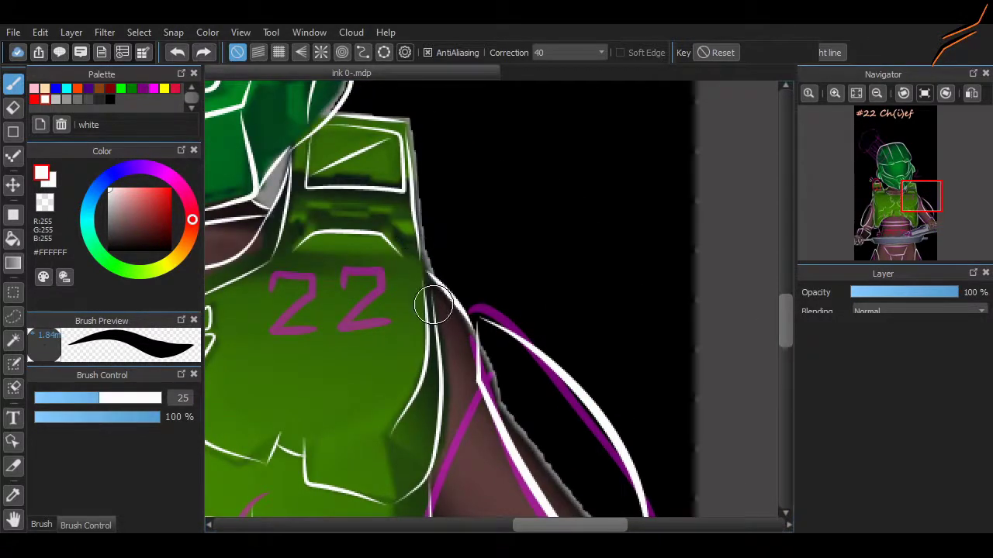
Step: Ink the upper and lower edges of the central abdomen panel between the mirrored armor halves
scroll(437, 310, "left", 3)
scroll(448, 239, "left", 7)
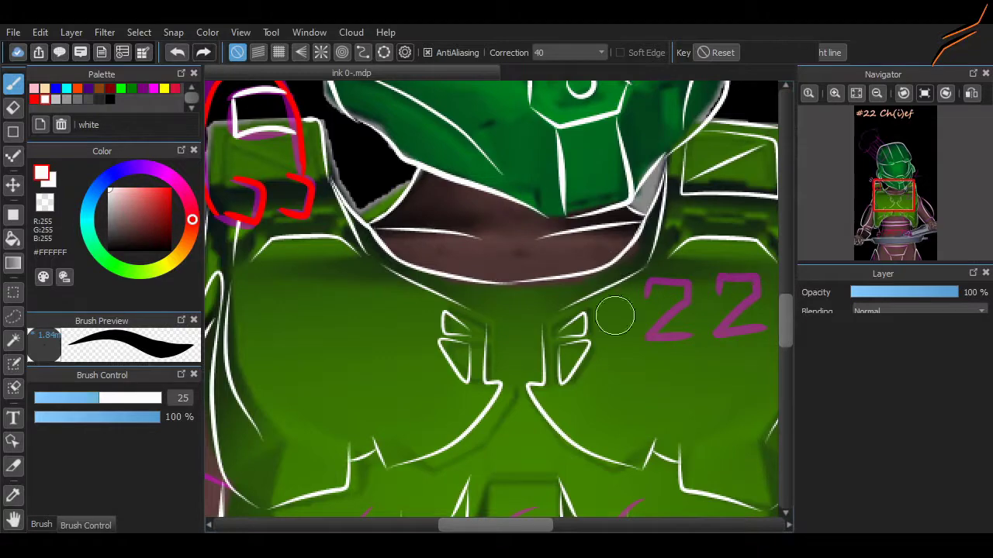
left_click_drag(614, 314, 610, 309)
scroll(473, 277, "down", 5)
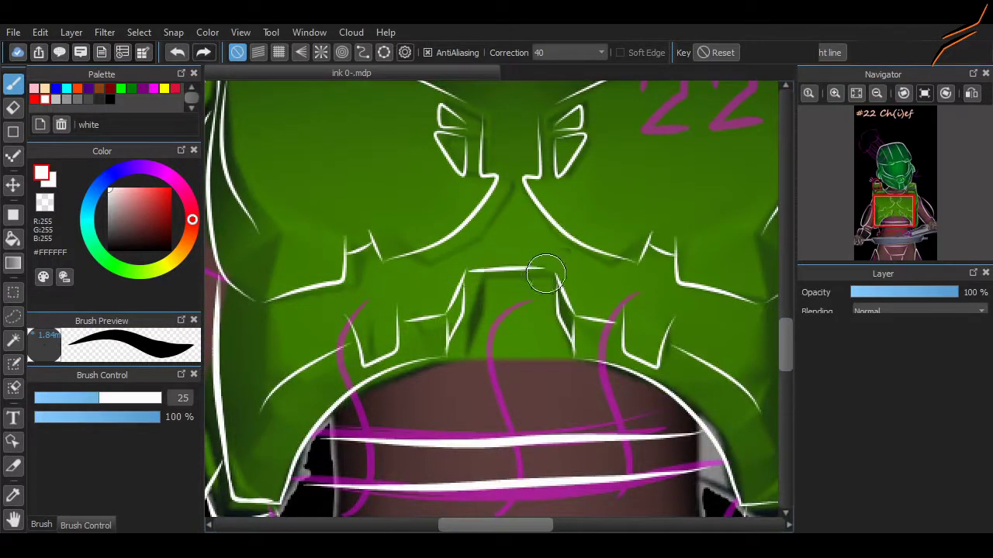
mouse_move(505, 265)
left_mouse_down()
mouse_move(476, 290)
mouse_move(458, 345)
left_mouse_up()
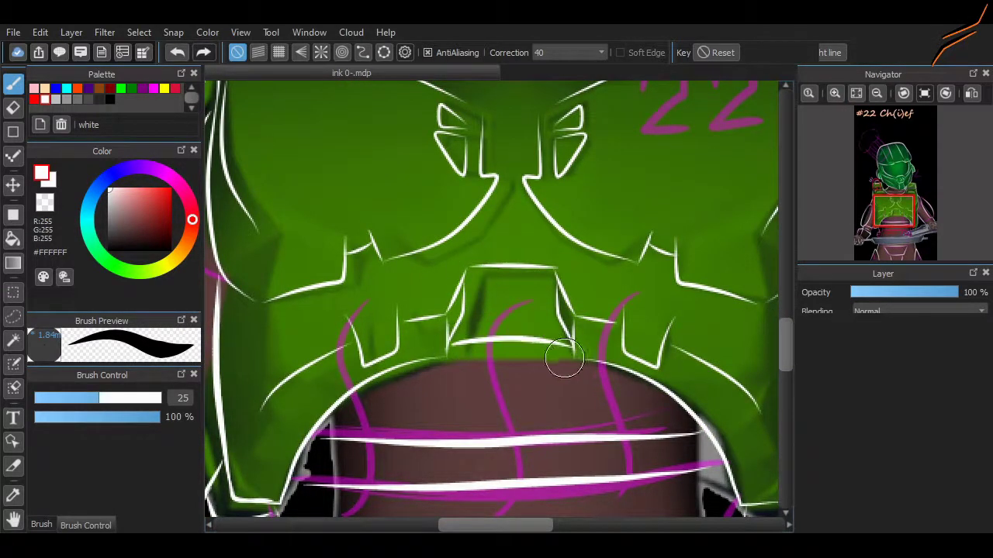
scroll(566, 354, "down", 6)
scroll(580, 266, "up", 2)
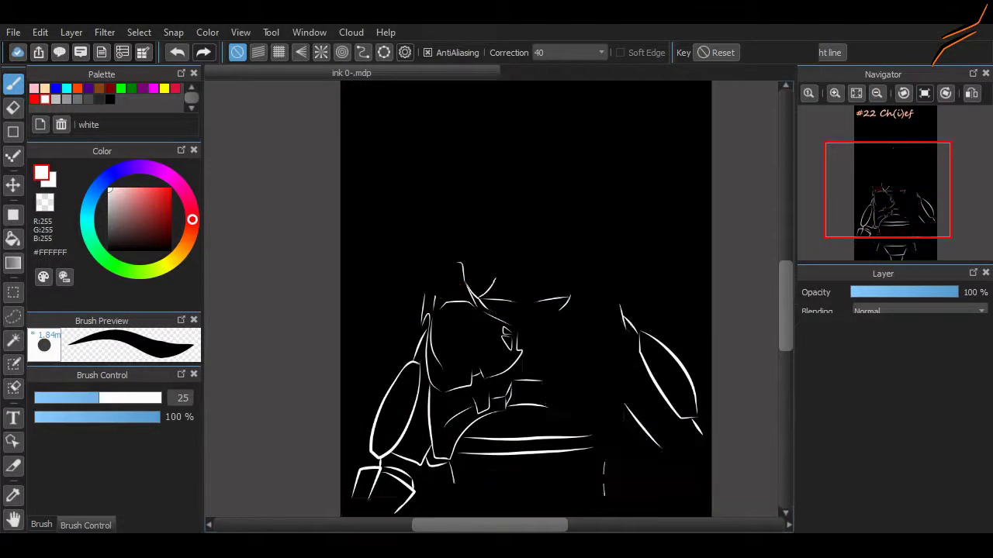
Step: Draw three wavy steam lines in red rising from the meat in the pan across the abdomen
scroll(543, 334, "down", 2)
scroll(484, 333, "up", 2)
key("x")
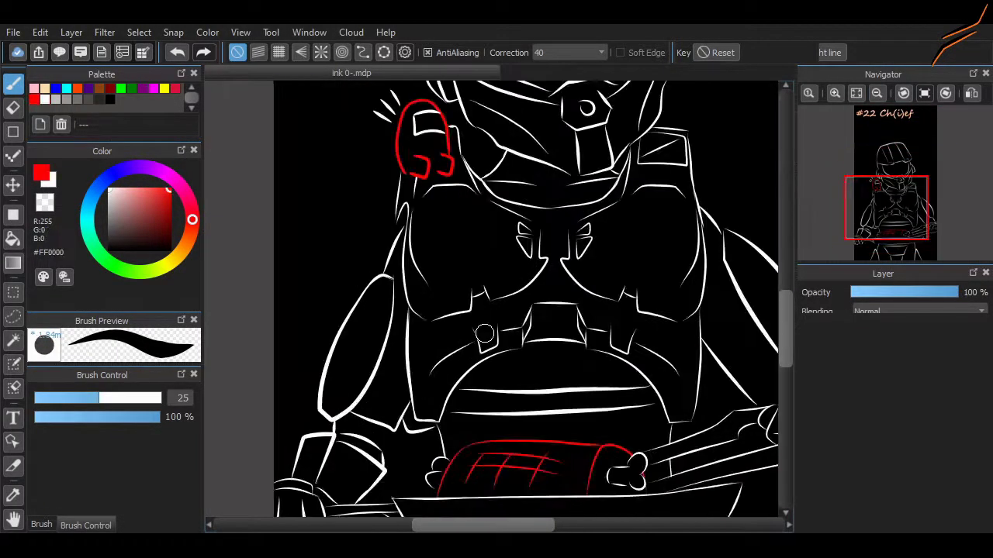
left_click_drag(488, 425, 497, 310)
left_click_drag(577, 351, 576, 314)
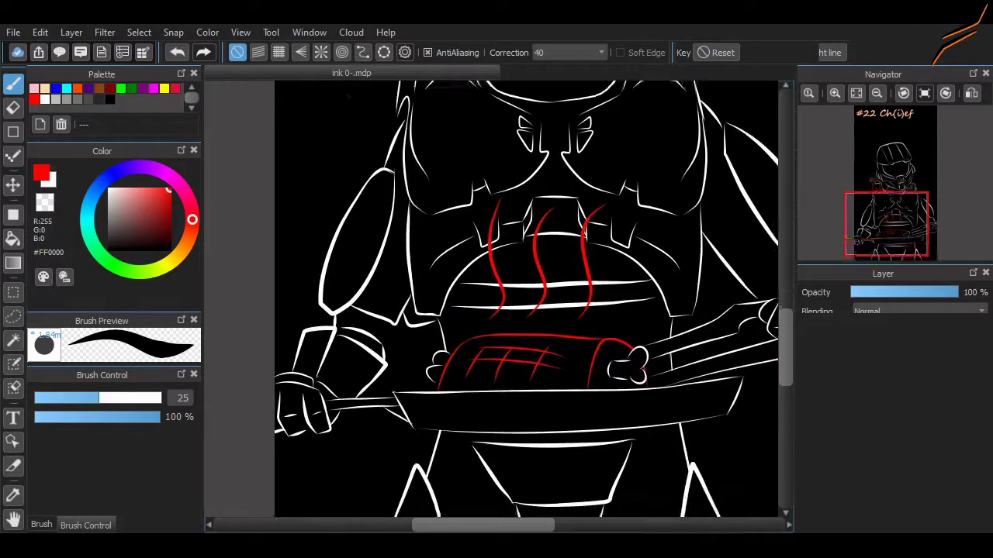
Step: Ink the chef hat in white over its sketch, covering the band's sides and lower edge and the puffy two-lobed top
scroll(575, 314, "up", 5)
key("x")
scroll(508, 299, "up", 5)
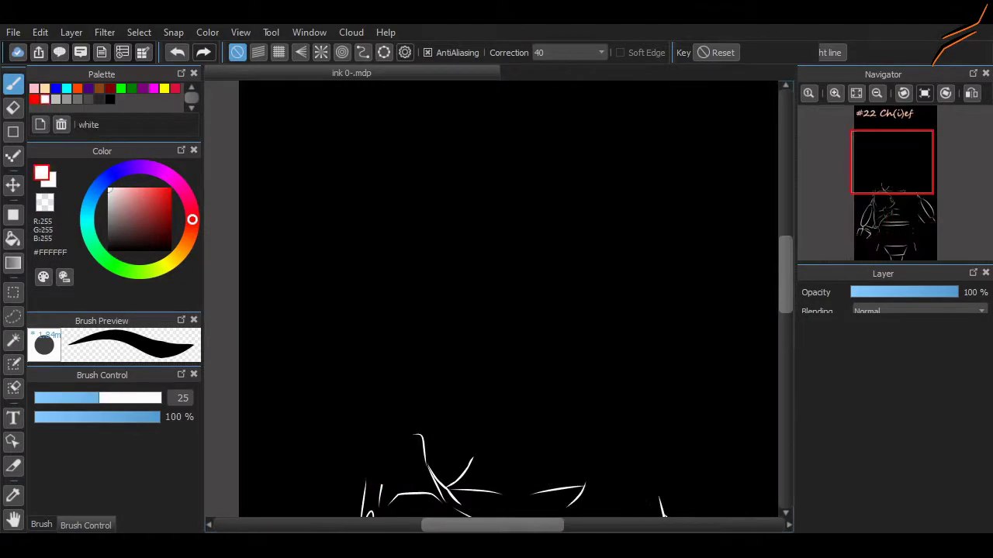
scroll(508, 299, "down", 10)
scroll(680, 384, "up", 5)
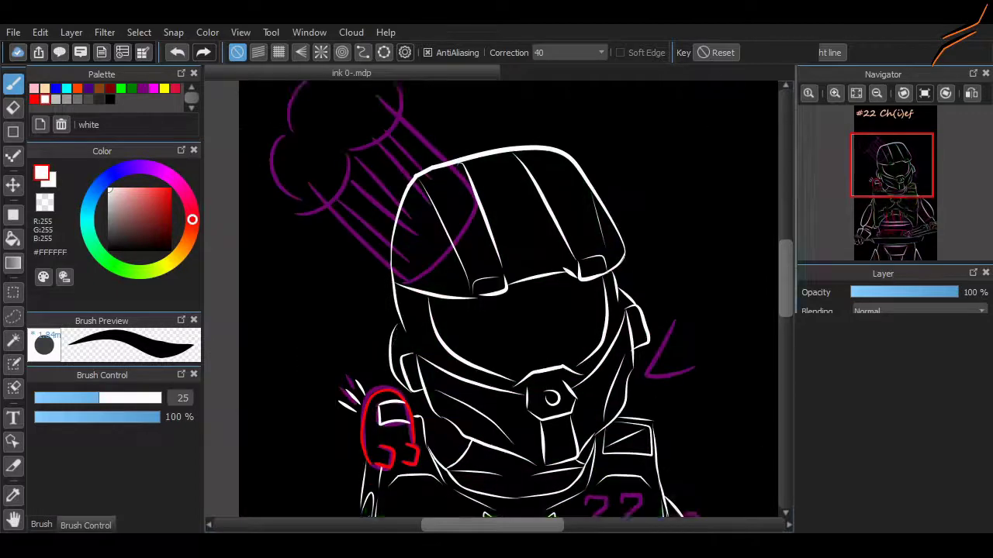
left_click_drag(453, 253, 444, 284)
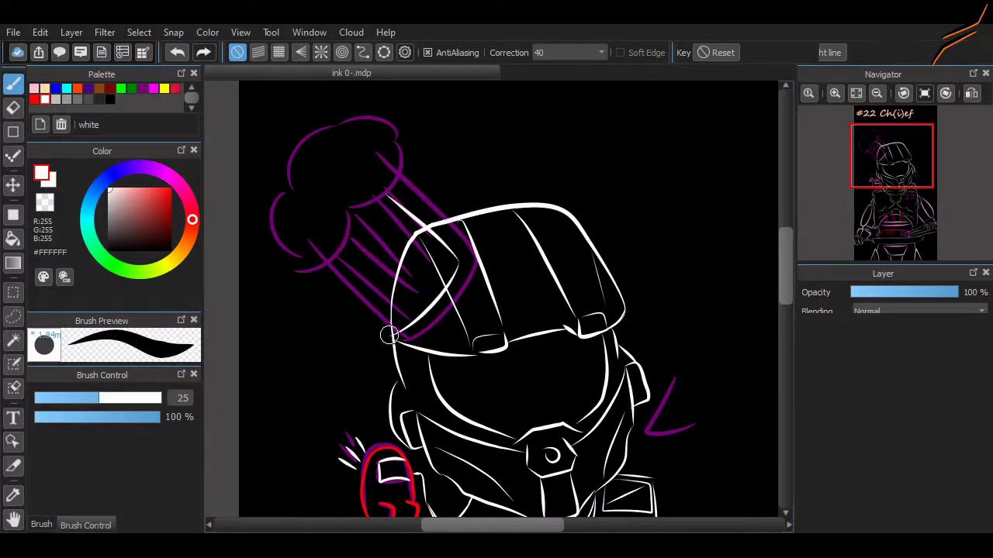
left_click_drag(398, 333, 396, 335)
left_click_drag(356, 218, 386, 176)
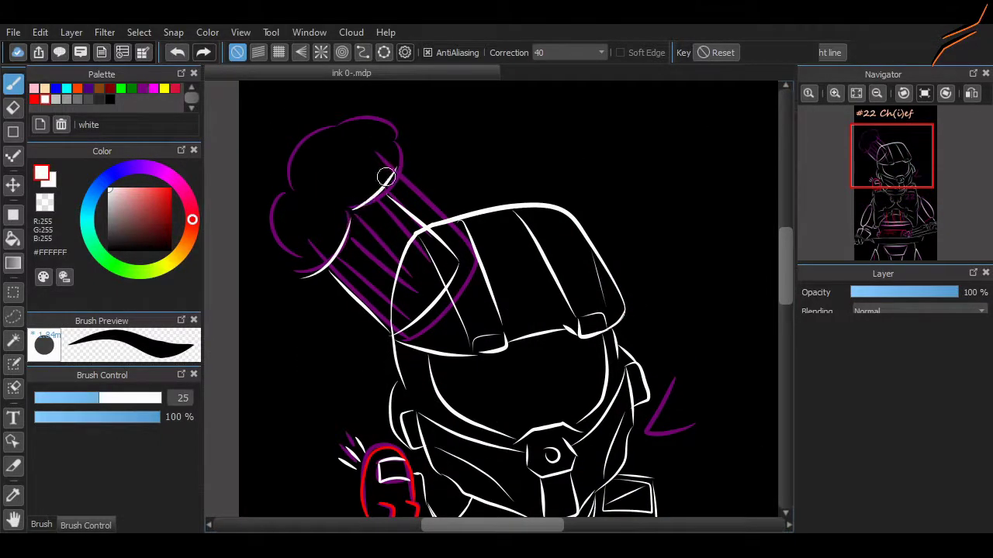
left_click_drag(387, 140, 341, 130)
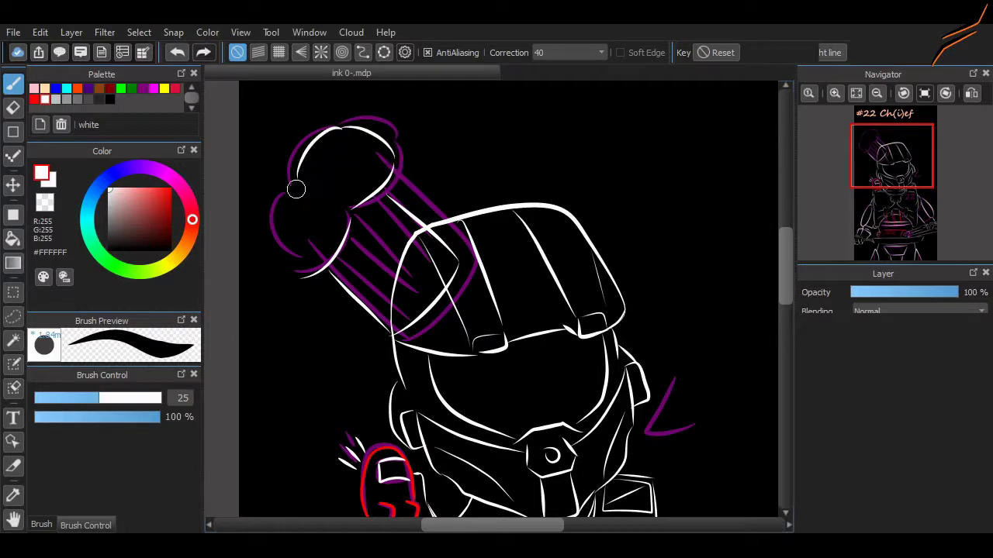
mouse_move(295, 189)
left_mouse_down()
mouse_move(317, 285)
mouse_move(270, 229)
mouse_move(299, 275)
left_mouse_up()
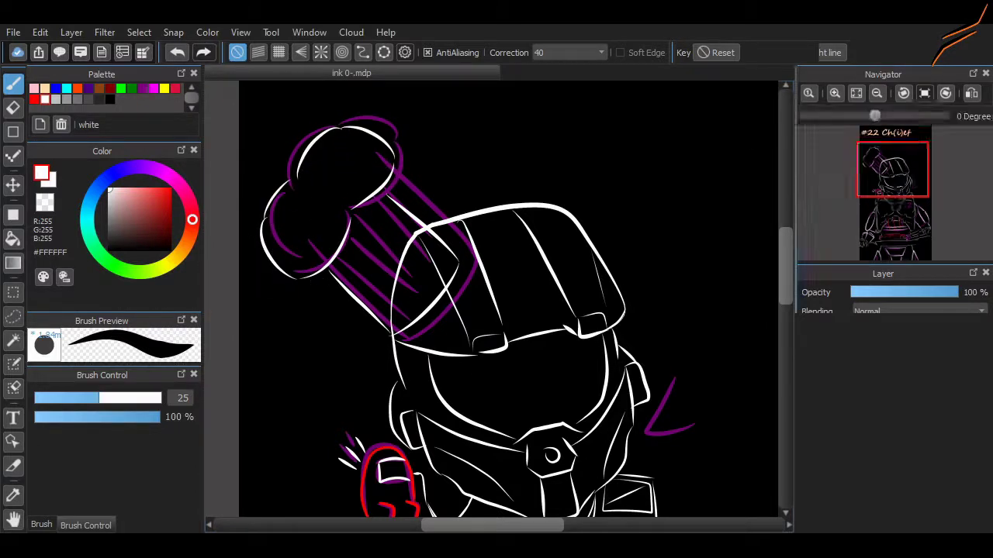
Step: Erase the helmet lines that show through the chef hat's band
key("e")
scroll(363, 199, "up", 1)
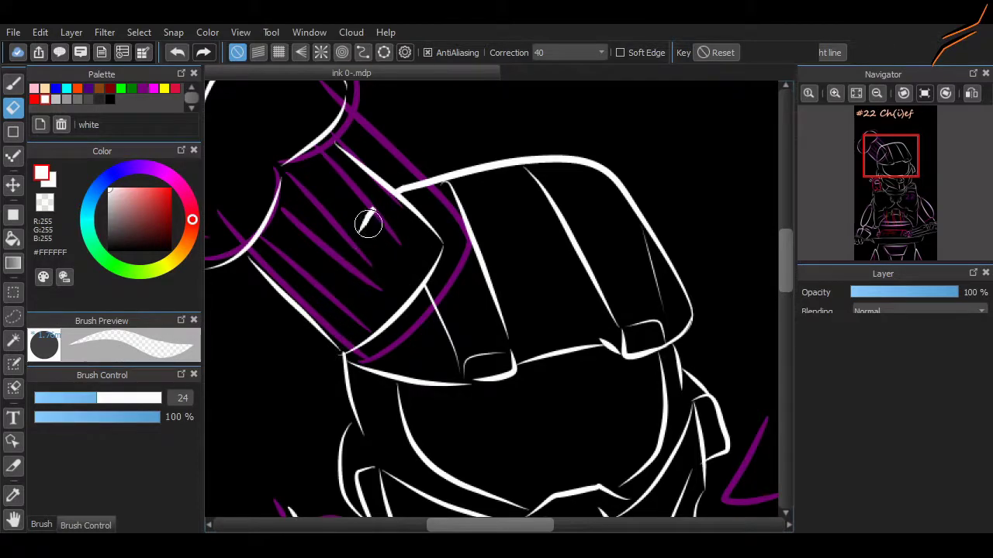
scroll(364, 258, "down", 3)
scroll(537, 307, "up", 3)
Step: Ink heavier white outlines around the two small tabs on the helmet's brim
key("b")
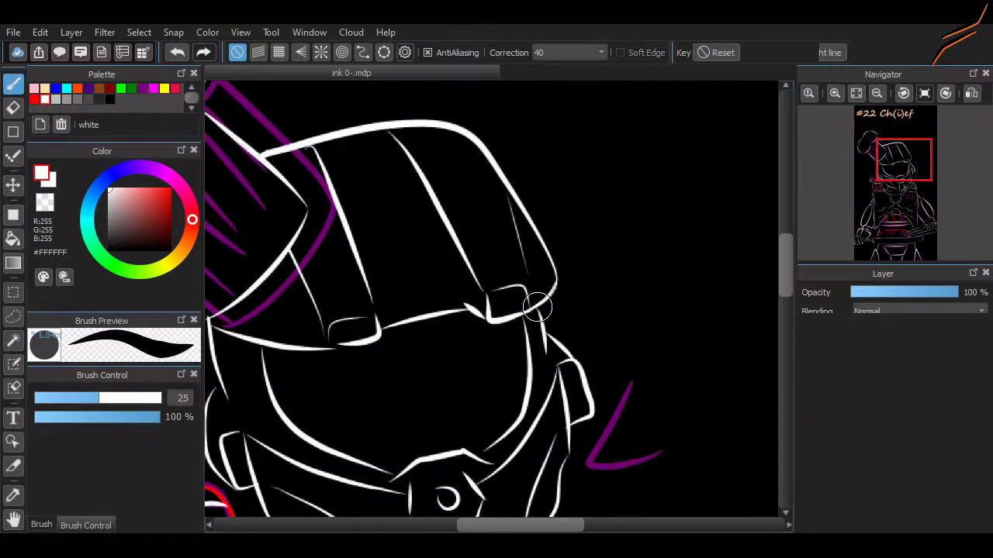
key("ctrl+z")
mouse_move(328, 320)
left_mouse_down()
mouse_move(379, 341)
mouse_move(375, 318)
left_mouse_up()
key("ctrl+z")
key("ctrl+z")
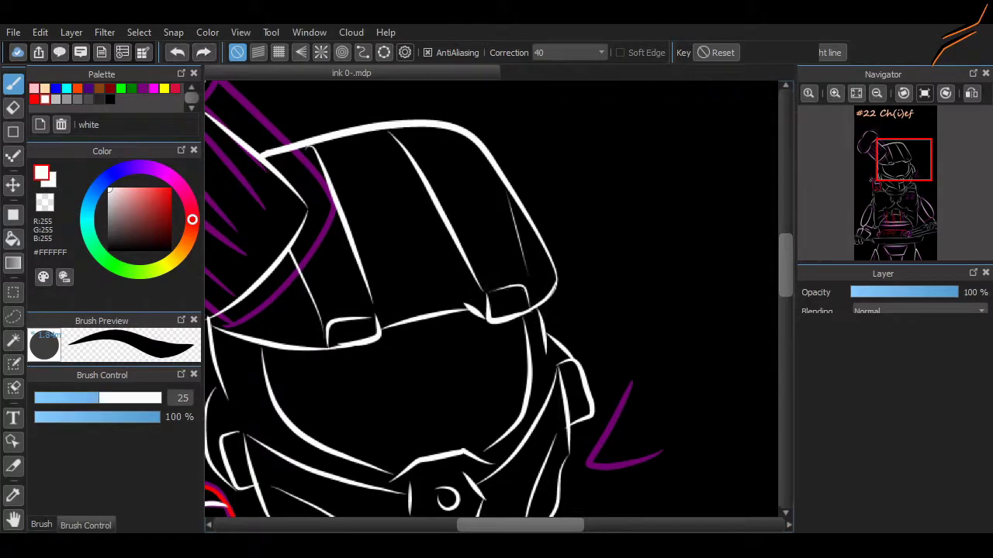
key("ctrl+z")
left_click_drag(488, 293, 530, 307)
Step: Ink white pleat lines along the chef hat's band and a curved line across its lower end
scroll(531, 307, "down", 3)
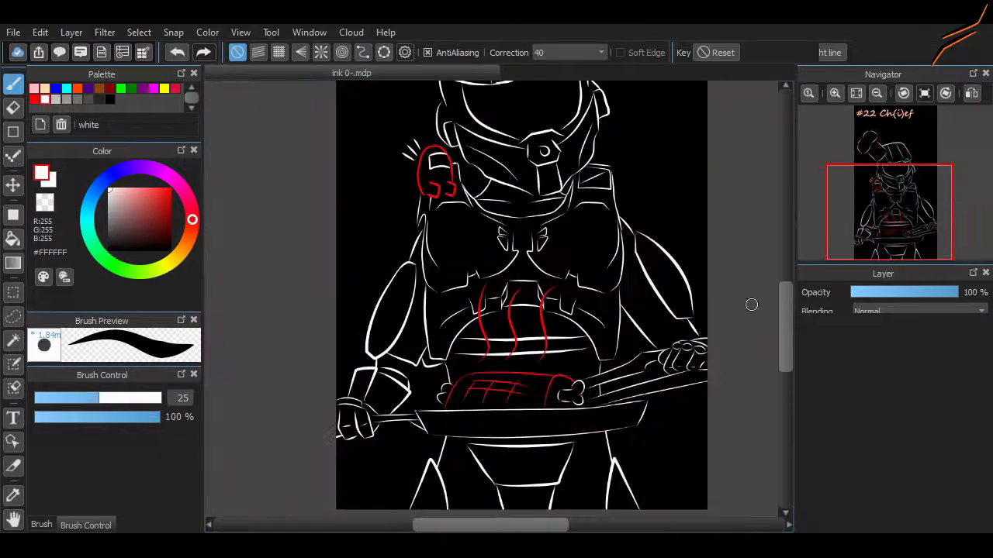
scroll(751, 305, "up", 10)
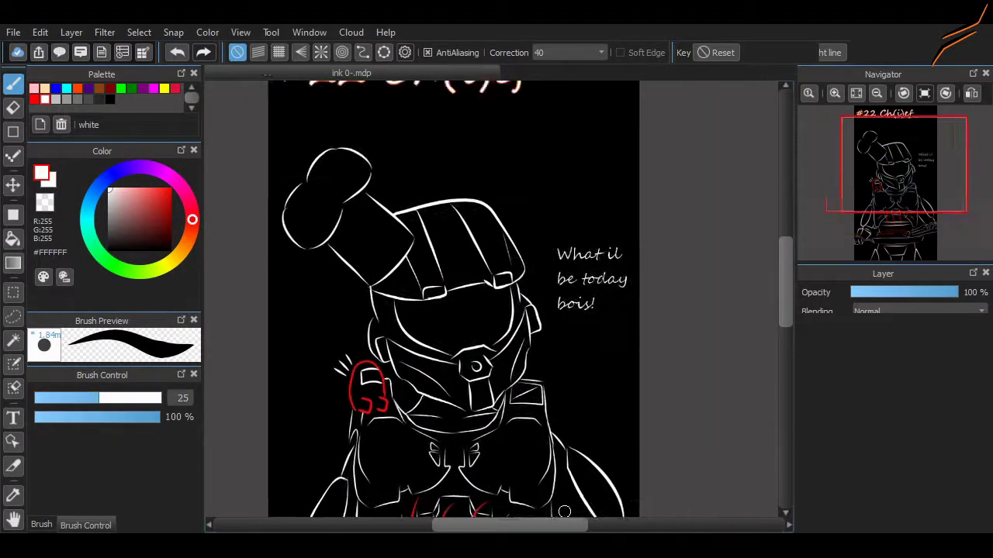
scroll(519, 339, "up", 2)
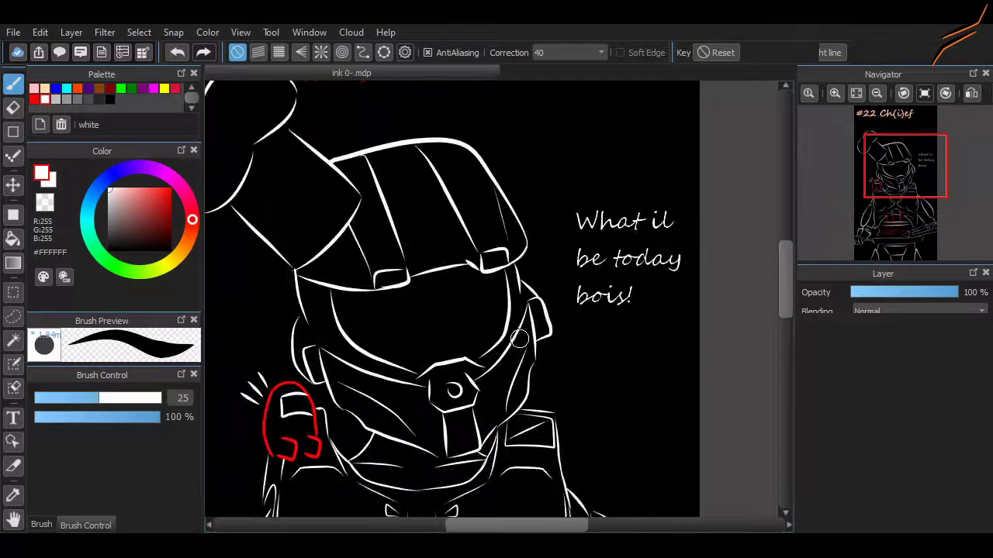
key("ctrl+z")
mouse_move(255, 184)
left_mouse_down()
mouse_move(307, 223)
mouse_move(357, 185)
left_mouse_up()
key("ctrl+z")
Step: Ink the speech pointer from "What il be today bois!" towards the helmet and shift the text slightly lower
left_click_drag(563, 321, 591, 332)
key("ctrl+z")
key("v")
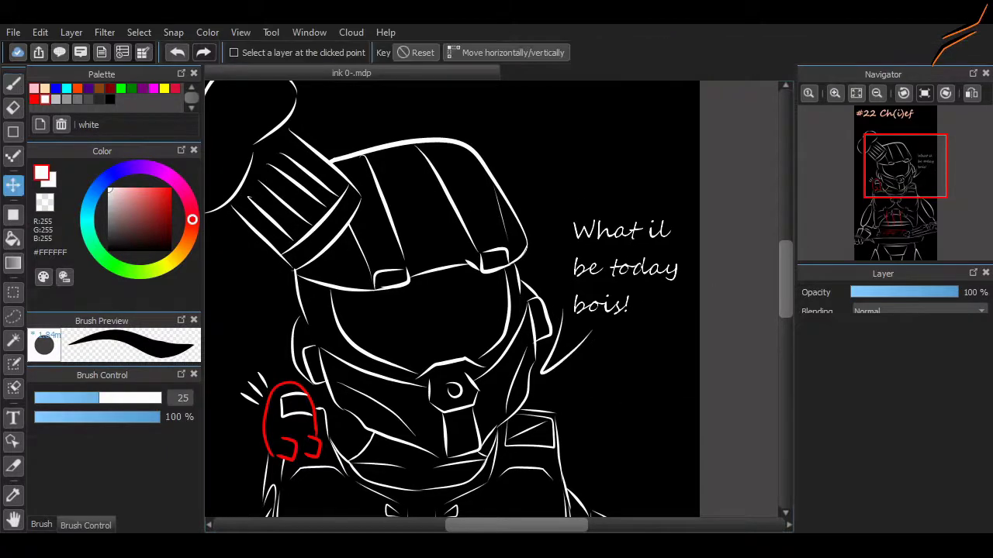
Step: Ink a small white highlight inside the visor of the red shoulder figure and close the visor's outer edge
scroll(292, 434, "up", 4)
key("b")
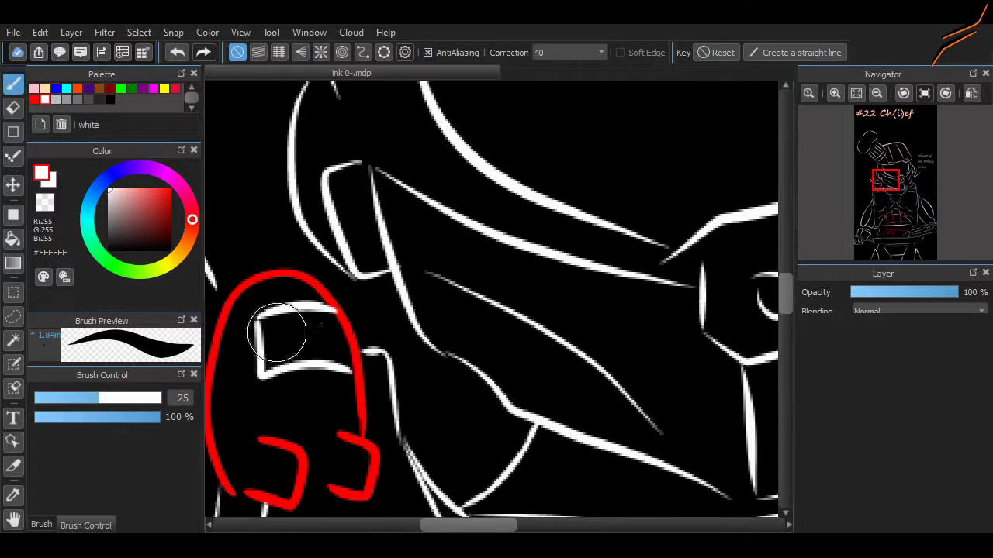
left_click_drag(277, 332, 311, 364)
key("ctrl+z")
left_click_drag(268, 332, 292, 327)
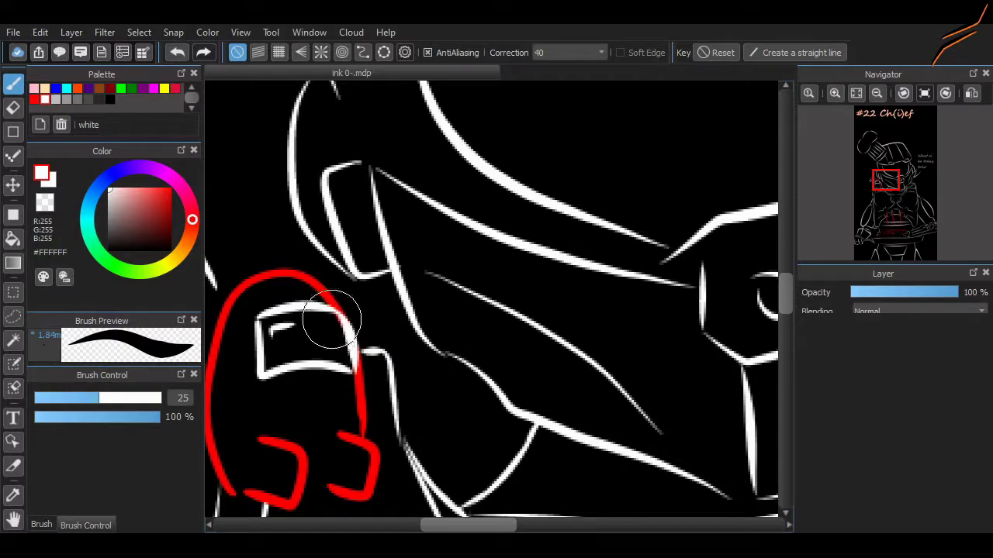
Step: Try a wavy red line below the visor of the shoulder figure and undo it
scroll(383, 414, "down", 5)
scroll(496, 298, "down", 5)
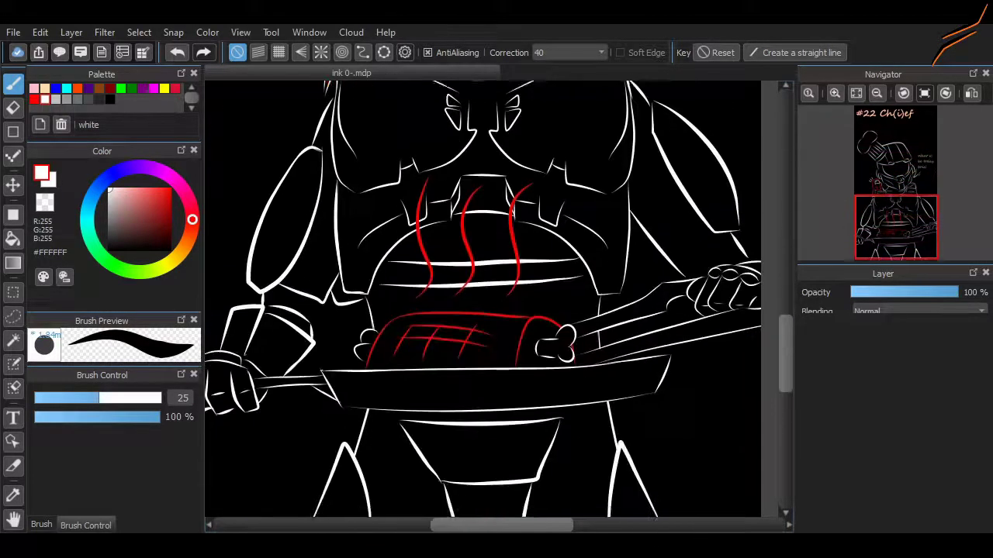
scroll(496, 299, "down", 3)
scroll(496, 299, "up", 3)
scroll(379, 211, "up", 5)
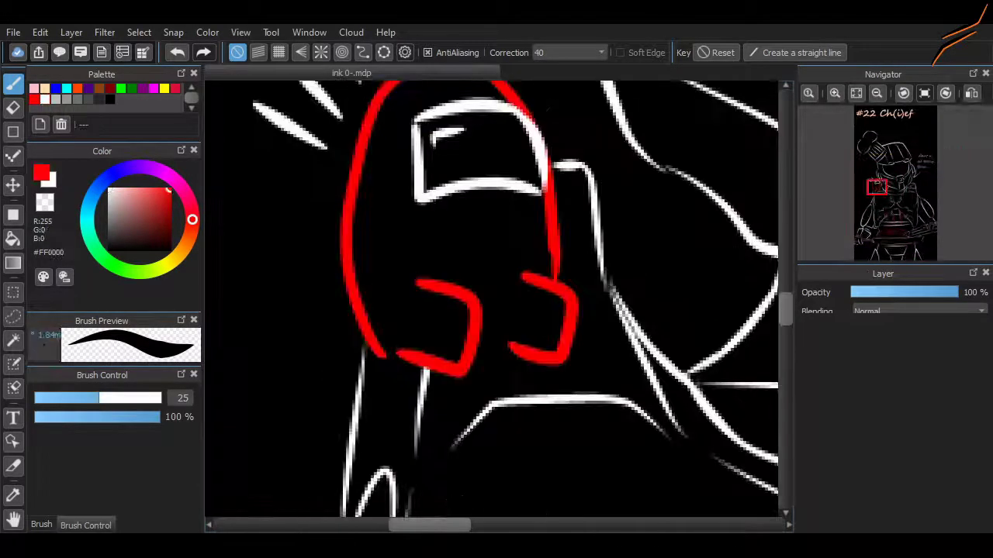
left_click_drag(432, 237, 543, 233)
key("ctrl+z")
mouse_move(432, 237)
left_mouse_down()
mouse_move(465, 226)
mouse_move(547, 229)
left_mouse_up()
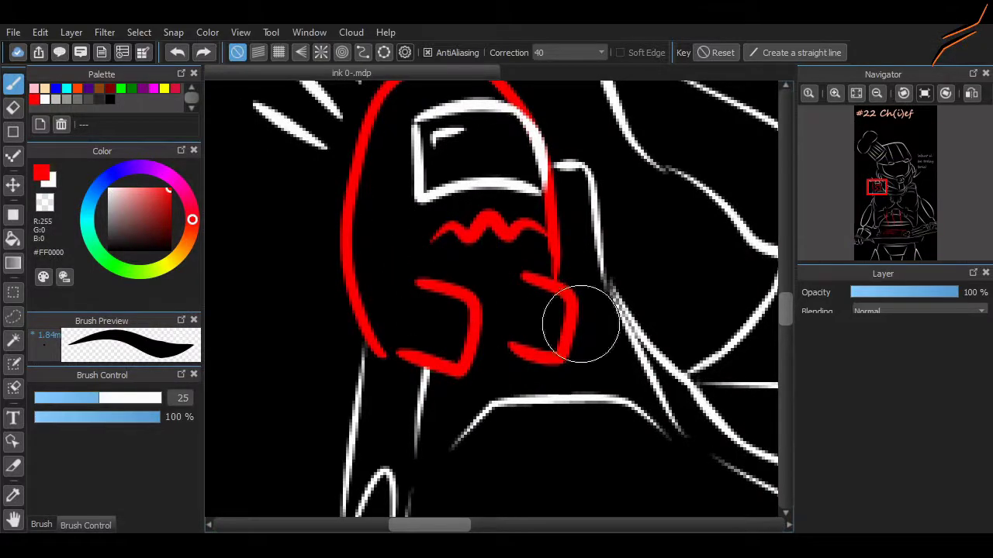
scroll(580, 324, "down", 2)
left_click_drag(476, 380, 514, 437)
key("ctrl+z")
key("ctrl+z")
scroll(483, 455, "down", 4)
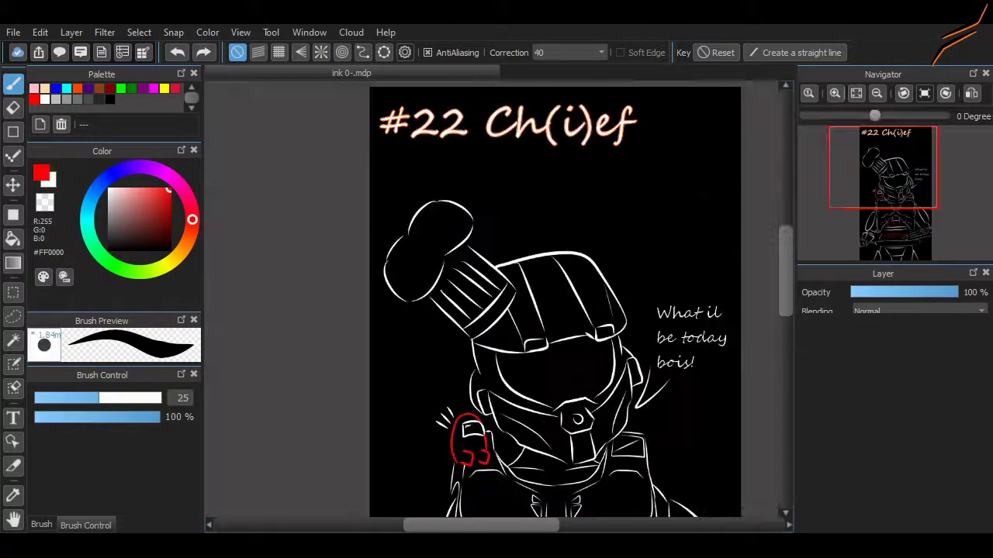
scroll(464, 295, "down", 5)
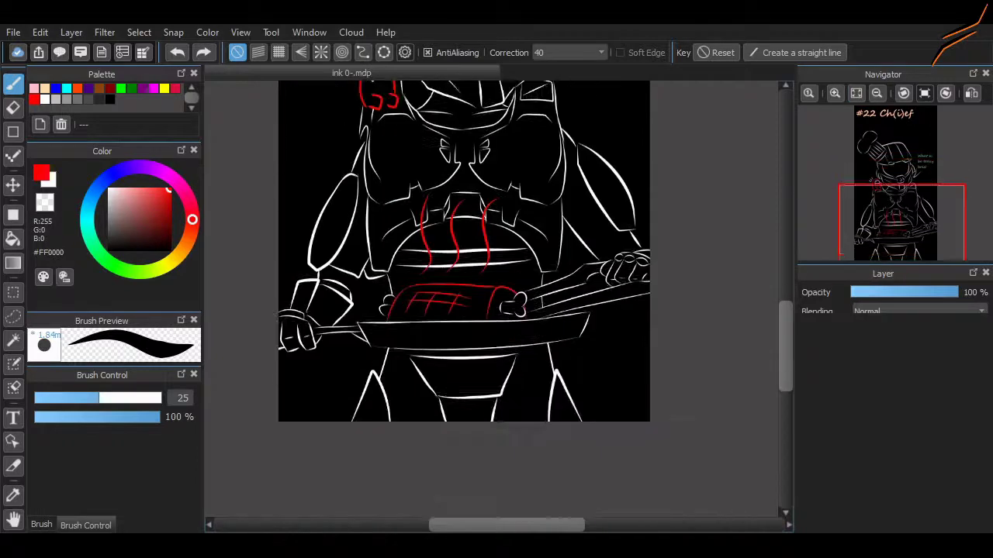
scroll(464, 294, "down", 4)
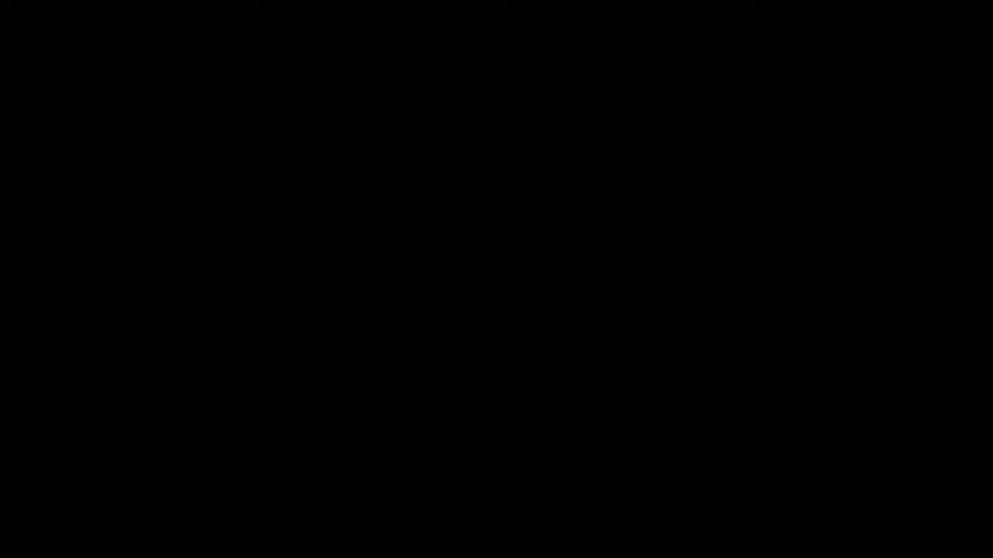